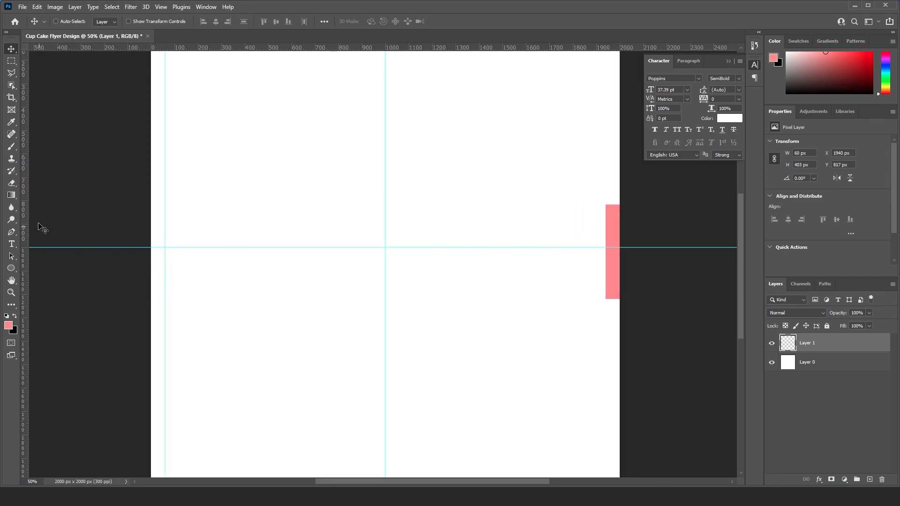
- Place guides 60 px inside the canvas's right and top edges, rotating the pink bar to serve as the top spacer
drag(26, 219, 605, 228)
drag(610, 226, 492, 232)
key(ctrl+t)
drag(488, 284, 487, 128)
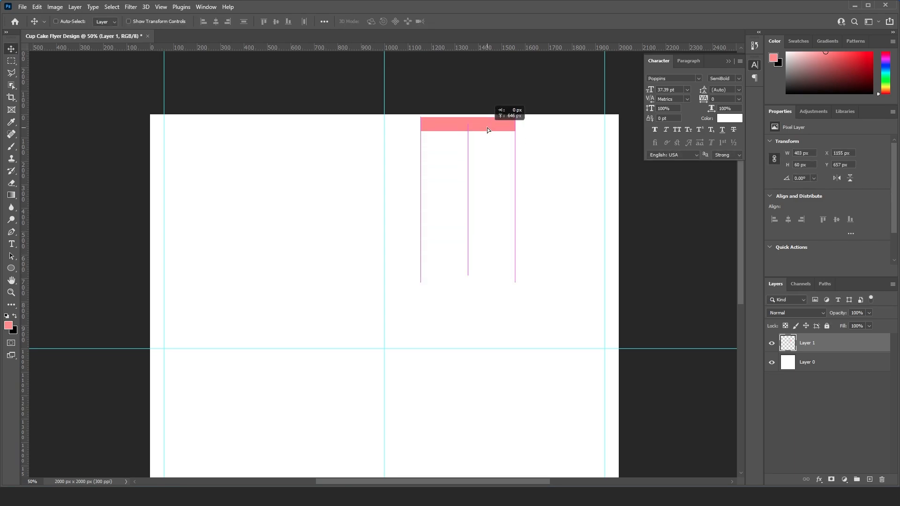
key(Return)
drag(492, 48, 486, 420)
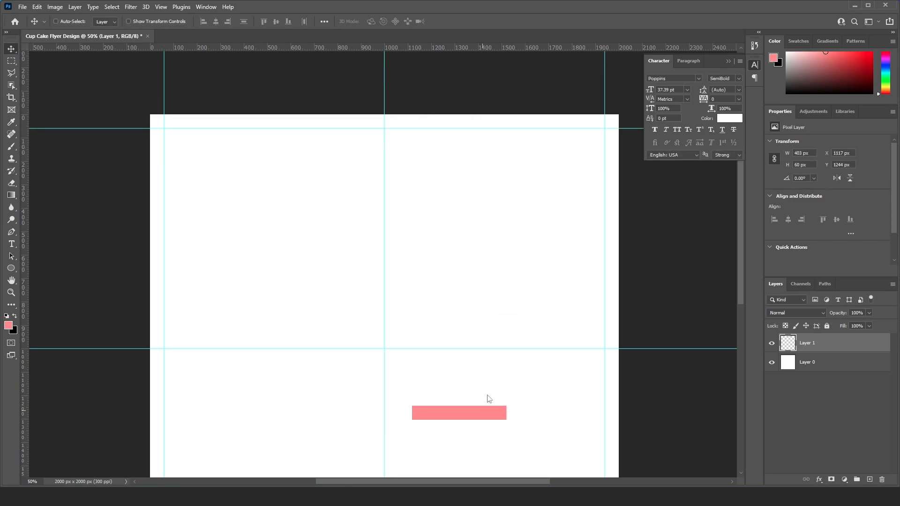
- Place a guide 60 px above the canvas's bottom edge using the pink bar as spacer, and delete the bar
scroll(476, 233, down, 5)
drag(472, 150, 492, 314)
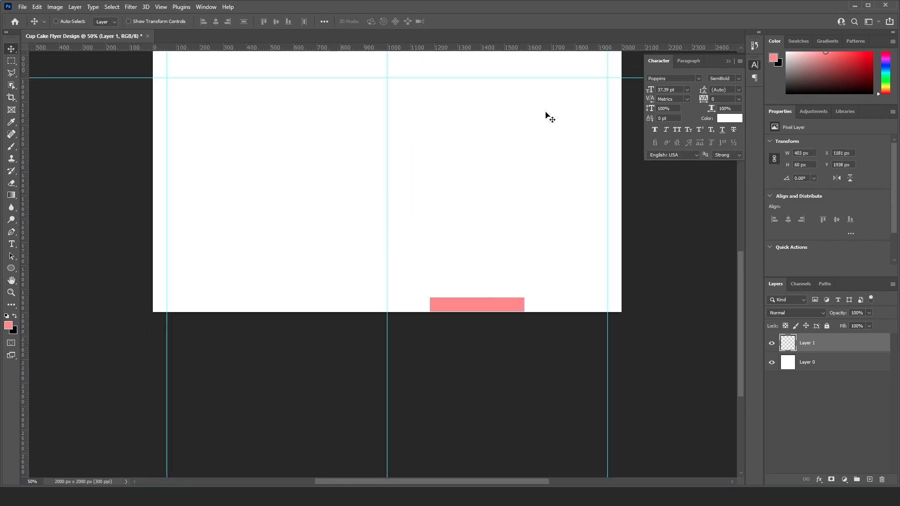
drag(525, 47, 534, 299)
key(Delete)
key(ctrl+0)
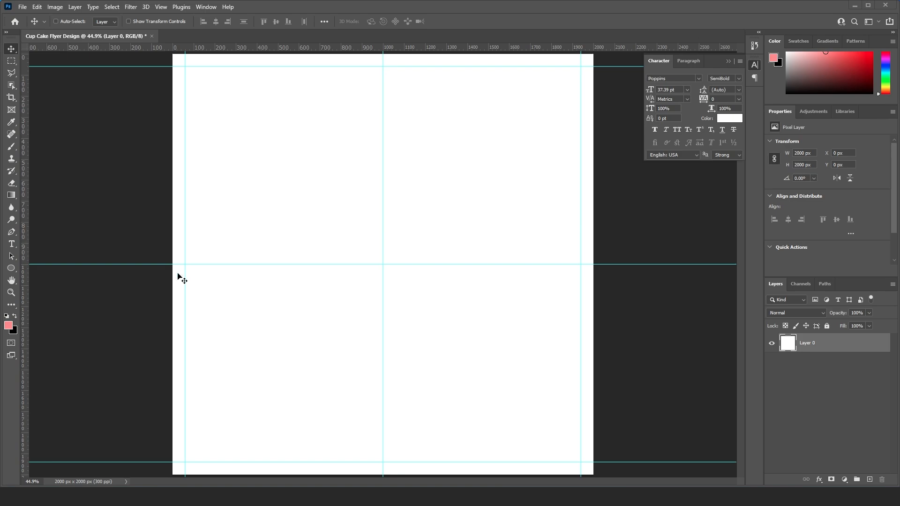
- Set the foreground colour to ca0012 and fill the background layer with it
click(10, 327)
key(ctrl+c)
drag(622, 157, 449, 115)
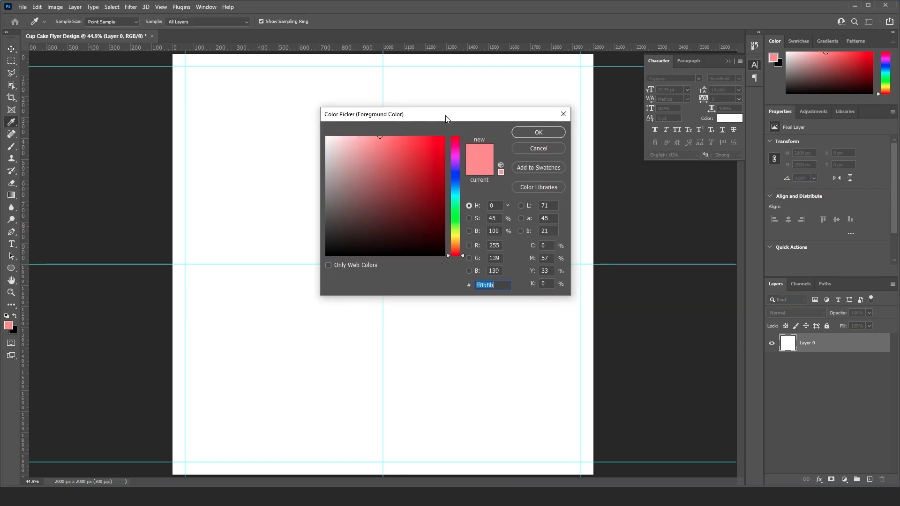
key(ctrl+v)
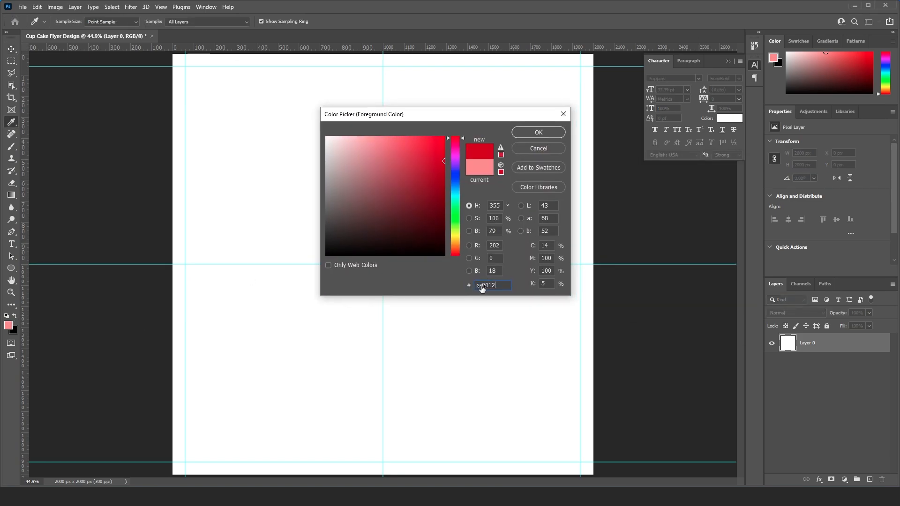
click(536, 134)
key(alt+Delete)
key(ctrl+minus)
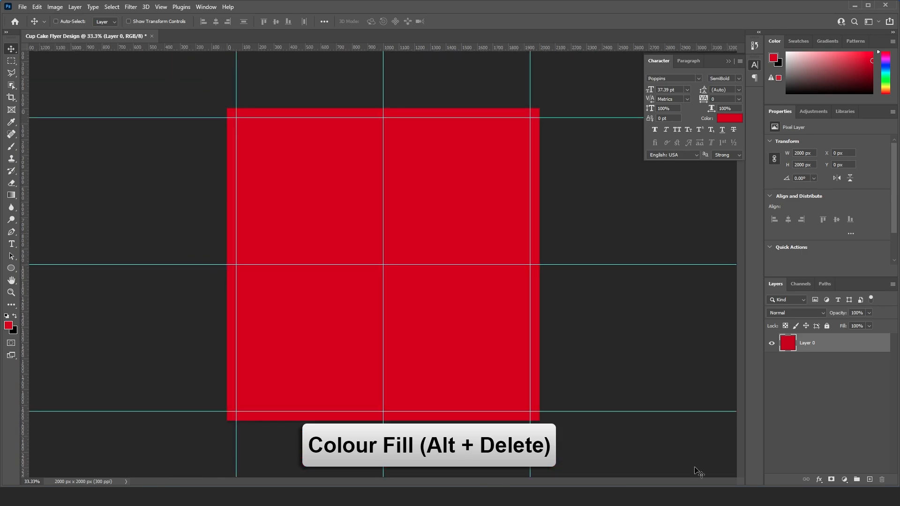
- Add a new layer and choose the Soft Round brush at 400 px
click(869, 480)
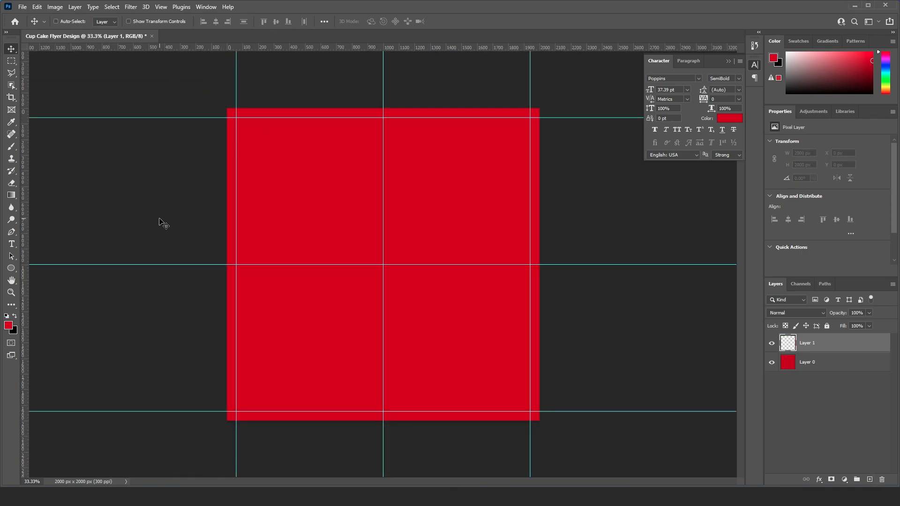
key(b)
right_click(267, 232)
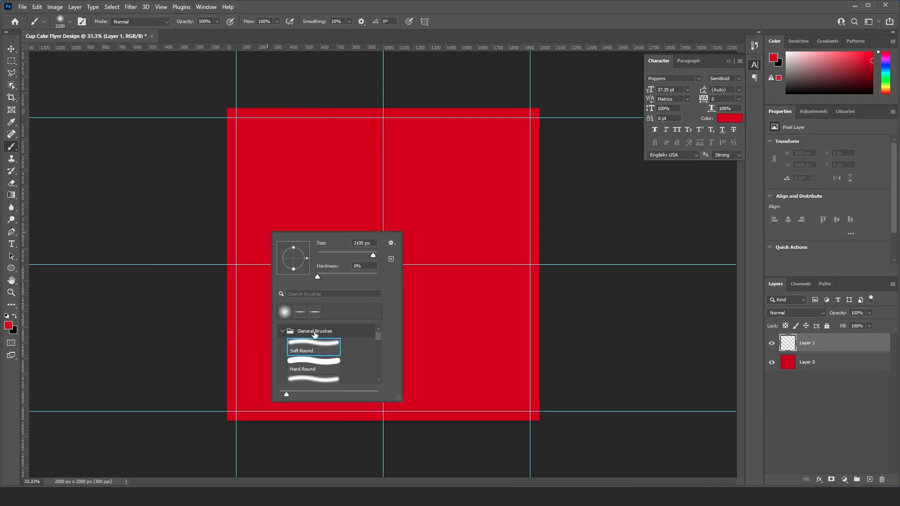
double_click(315, 346)
key([)
key([)
key([)
key([)
key([)
key([)
key([)
key([)
key([)
key([)
key([)
key([)
key([)
key([)
key([)
key([)
key([)
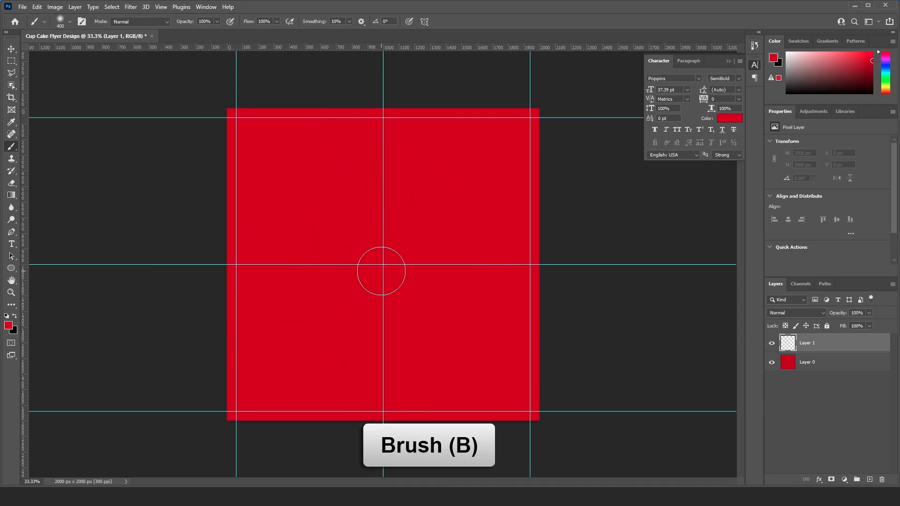
- Set the foreground colour to ff8b8b and select the Soft Round brush for painting with it
click(9, 326)
key(ctrl+v)
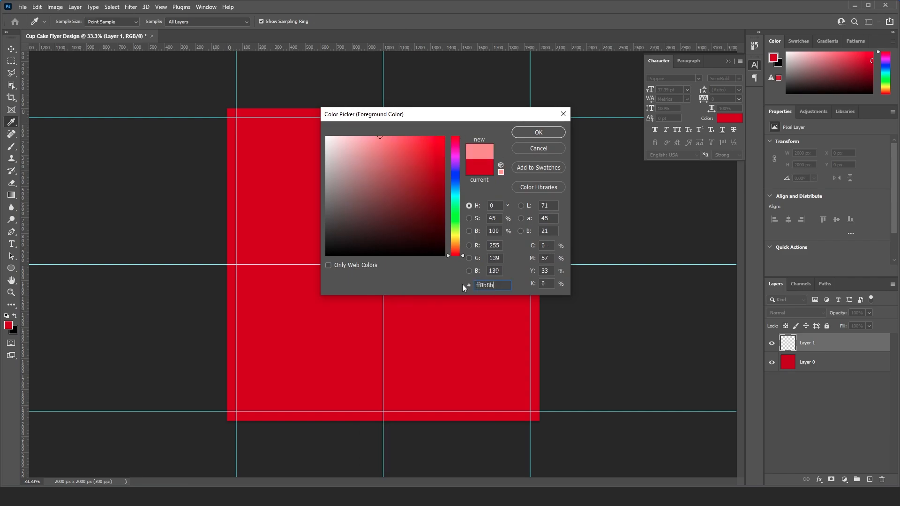
click(538, 133)
right_click(388, 263)
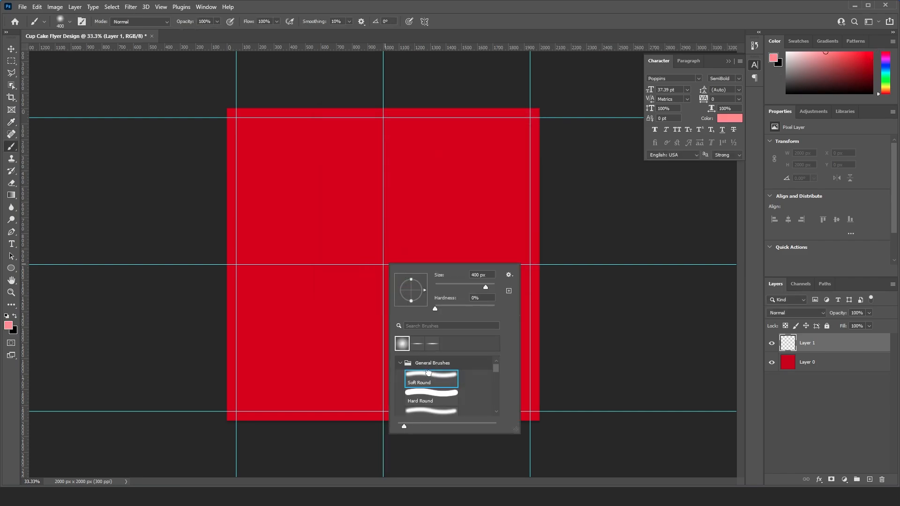
double_click(429, 374)
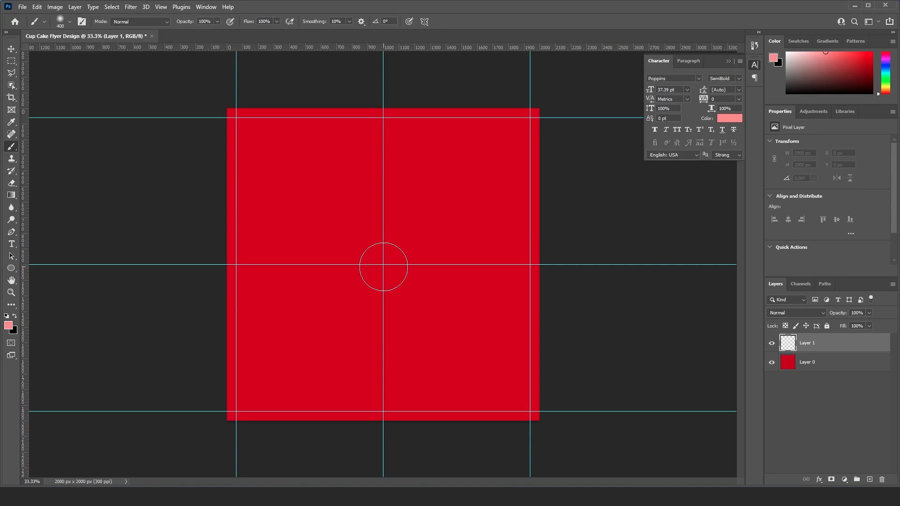
- Paint a large soft glow at the canvas centre with two dabs of the brush, enlarged to at least 2200 px
key(bracketright)
key(bracketright)
key(bracketright)
key(bracketright)
key(bracketright)
key(bracketright)
key(bracketright)
key(bracketright)
key(bracketright)
key(bracketright)
key(bracketright)
key(bracketright)
key(bracketright)
key(bracketright)
key(bracketright)
key(bracketright)
key(bracketright)
key(bracketright)
click(383, 267)
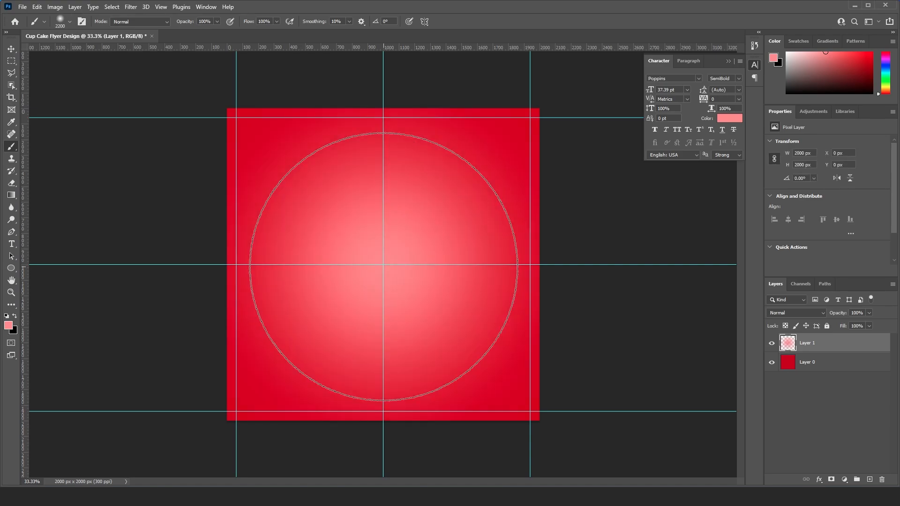
key(bracketright)
click(383, 267)
key(v)
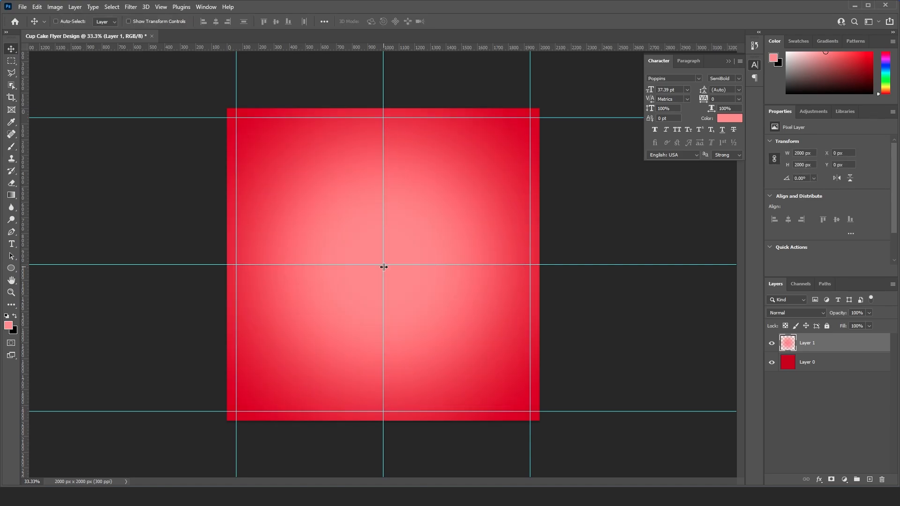
- Draw a large ellipse over the canvas's upper-right area, sized about 1962 × 1932 px and positioned at X 734, Y -339 px
click(12, 268)
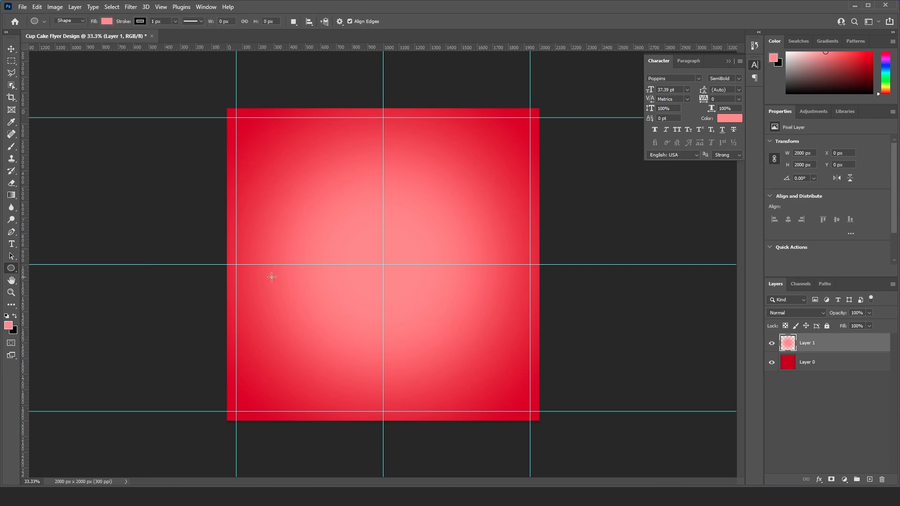
drag(344, 80, 587, 319)
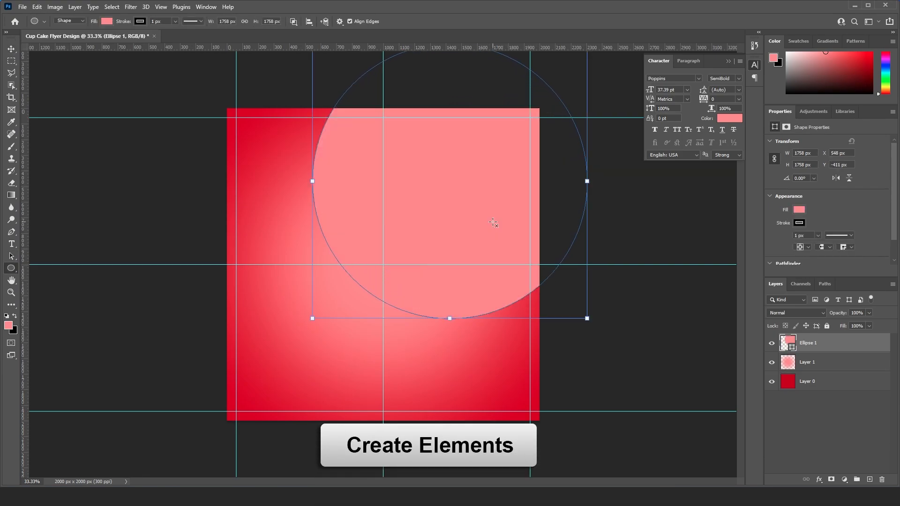
key(v)
drag(464, 197, 509, 216)
key(ctrl+t)
drag(632, 338, 665, 369)
key(Return)
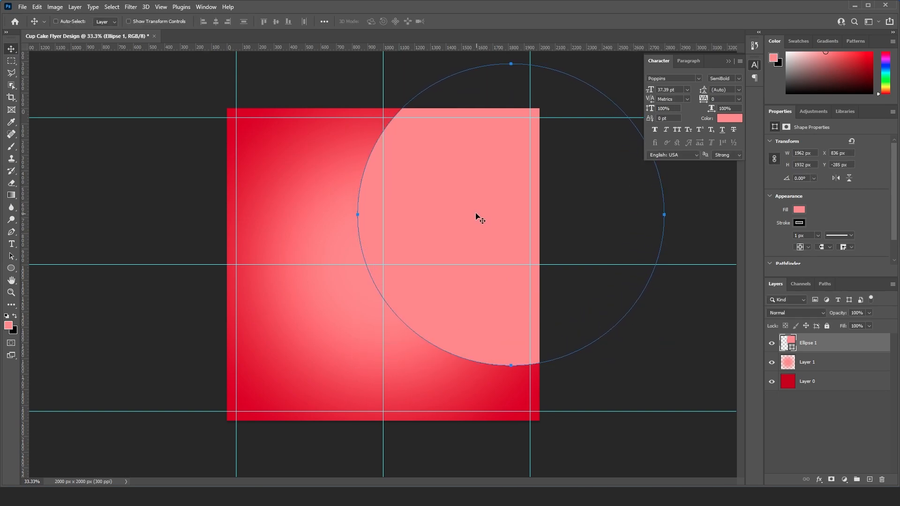
drag(476, 215, 460, 207)
- Remove the stroke from the large ellipse
key(u)
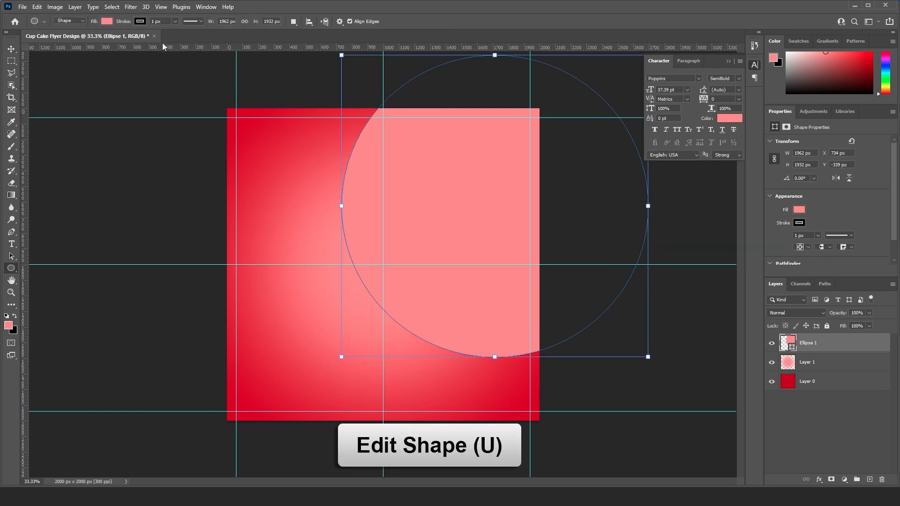
click(141, 22)
click(83, 41)
click(11, 49)
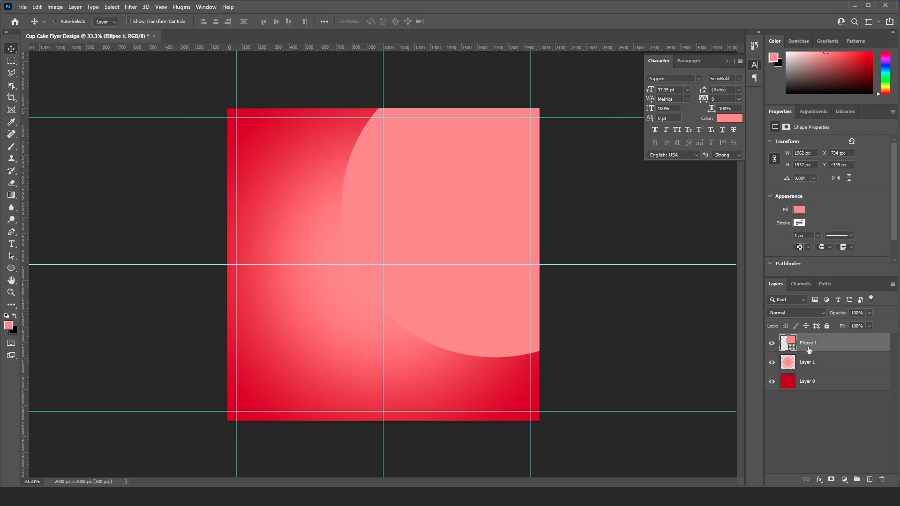
- Apply a Color Overlay layer style in ffc8c8 to the ellipse
right_click(826, 342)
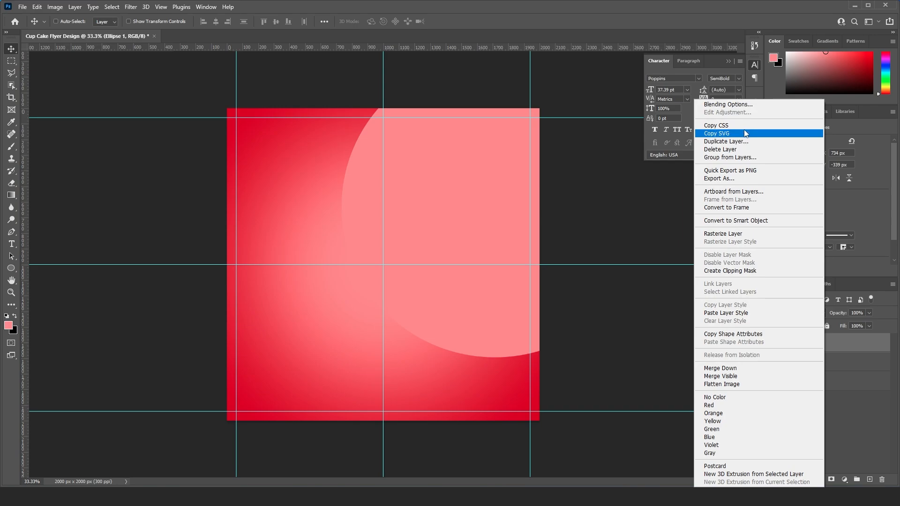
click(704, 131)
click(425, 263)
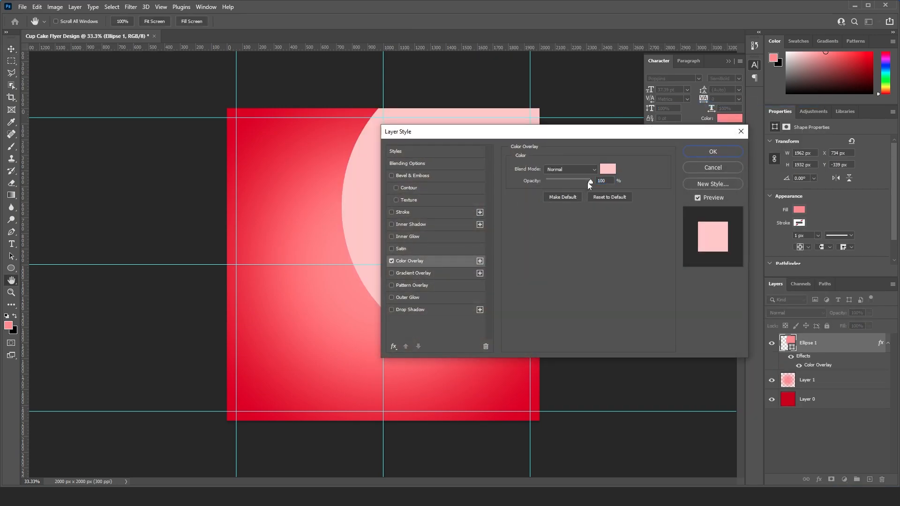
click(608, 167)
text(ffc8c8)
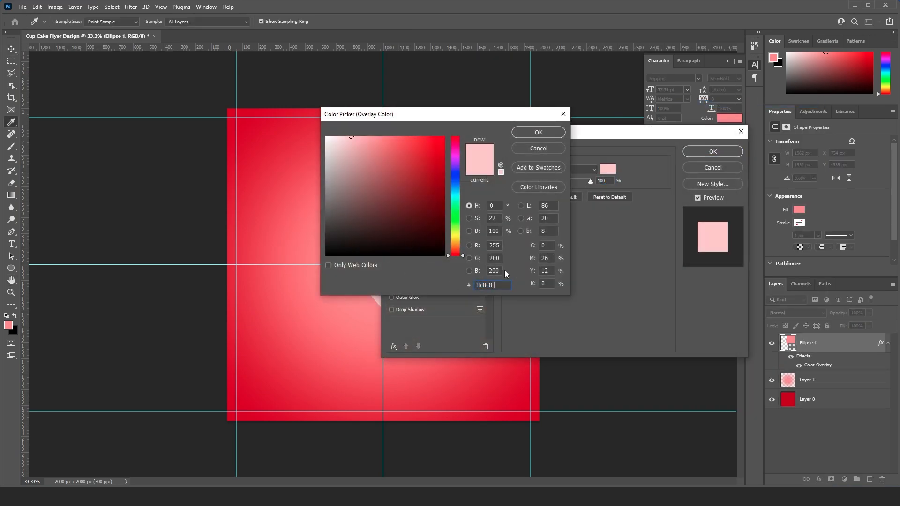
click(538, 133)
click(733, 151)
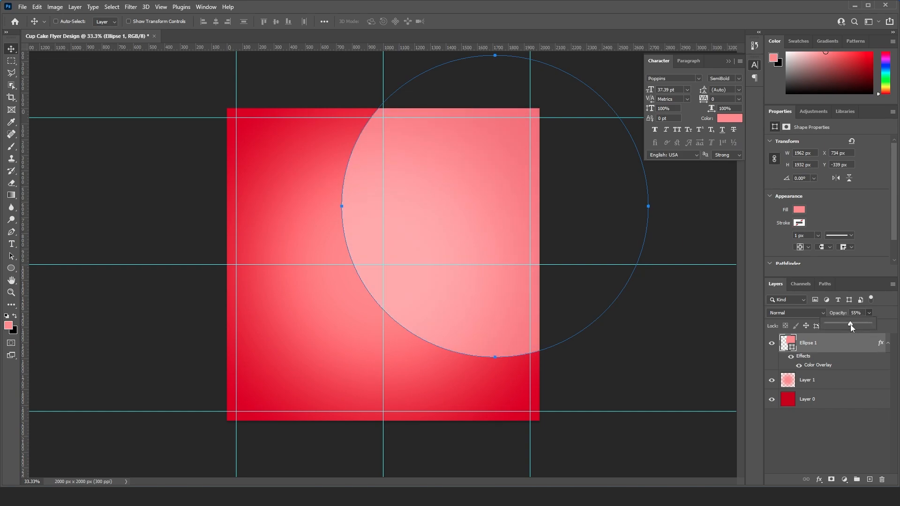
- Set the ellipse layer's opacity to 55% and collapse its effects list
click(825, 435)
click(889, 346)
click(873, 348)
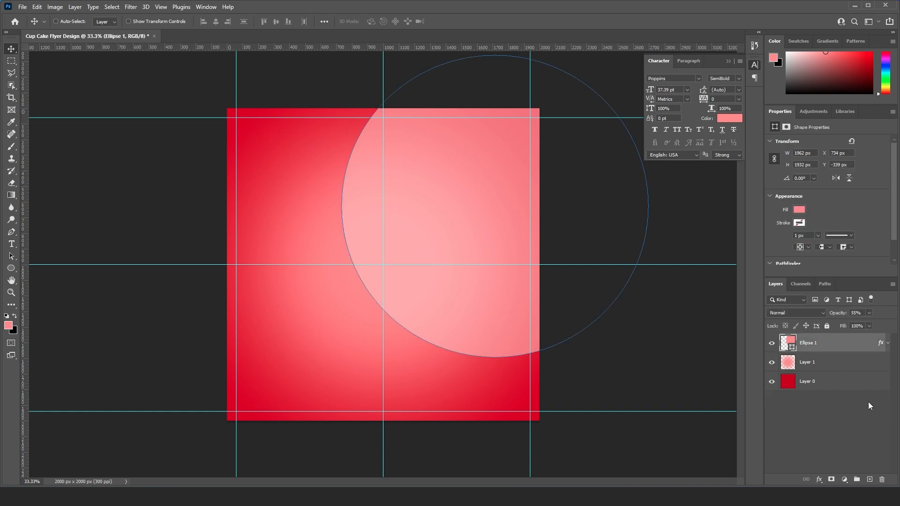
- Duplicate the ellipse and position the copy partly off the canvas's left edge, scaled down to about 1835 × 1807 px
drag(860, 354, 870, 480)
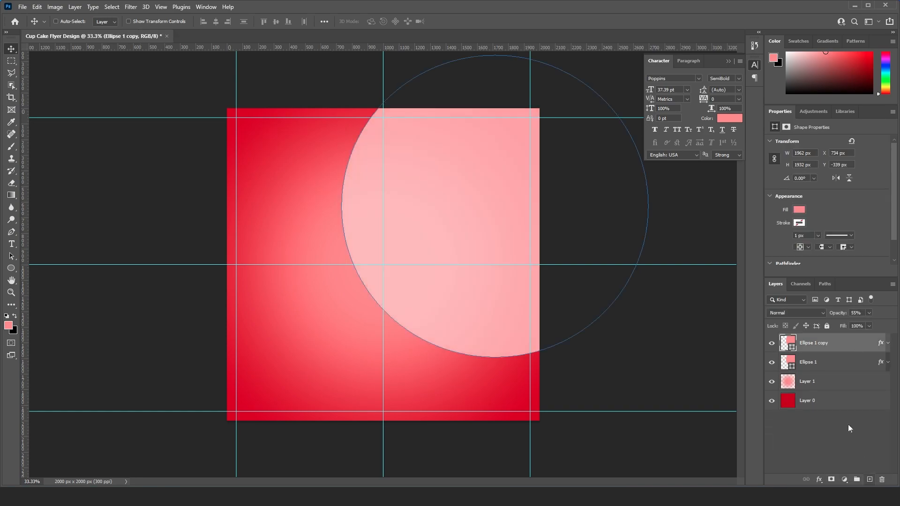
drag(509, 218, 253, 238)
key(ctrl+t)
drag(282, 108, 271, 117)
key(Return)
drag(249, 211, 251, 218)
click(829, 429)
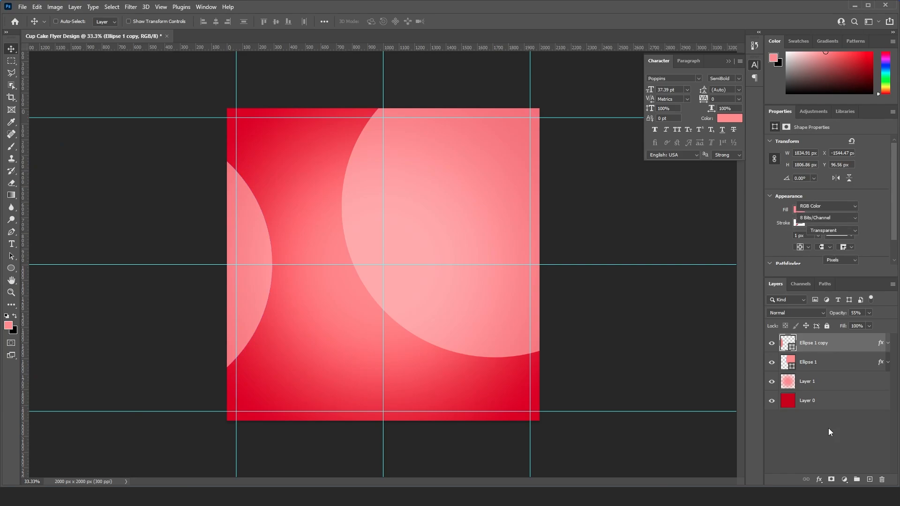
- Nudge the ellipse copy 50 px to the right and deselect it
ctrl+click(259, 244)
key(shift+Right)
key(shift+Right)
key(shift+Right)
key(shift+Right)
key(shift+Right)
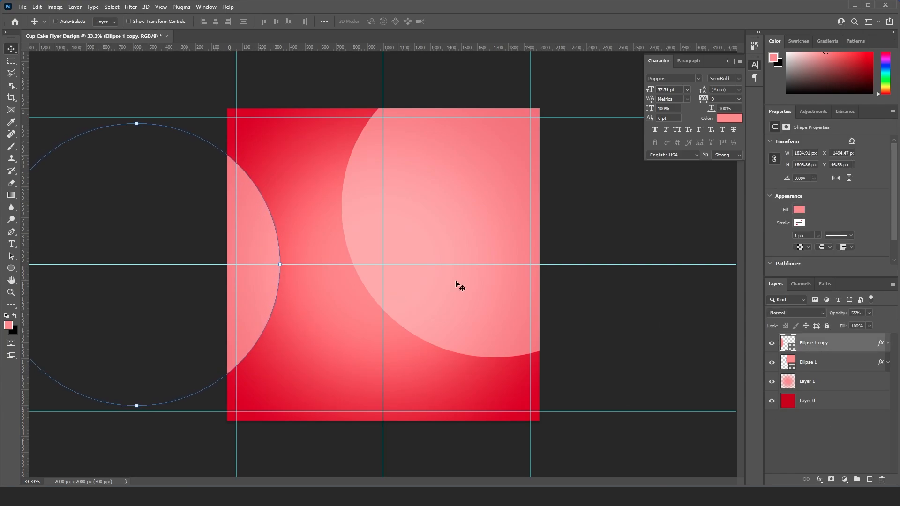
click(839, 420)
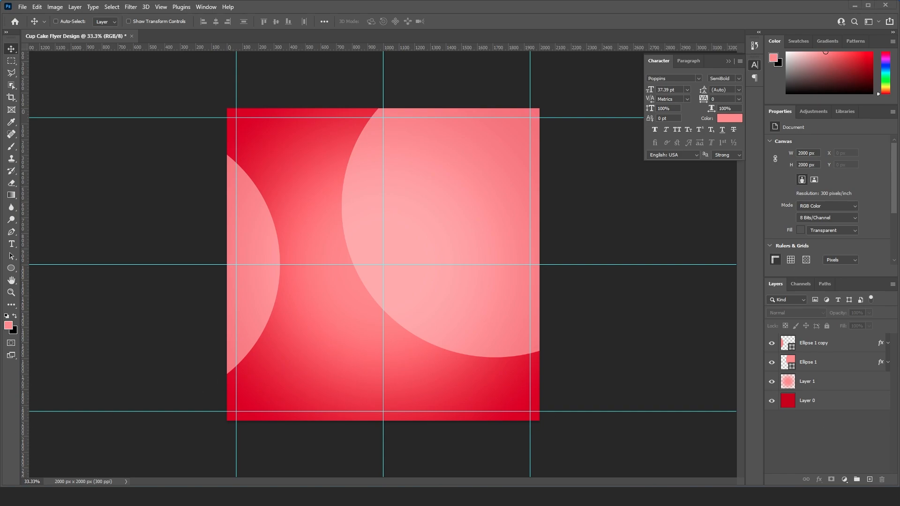
- Place the Cup_Cake image at the canvas centre and scale it down to about 800 × 911 px
drag(385, 296, 385, 290)
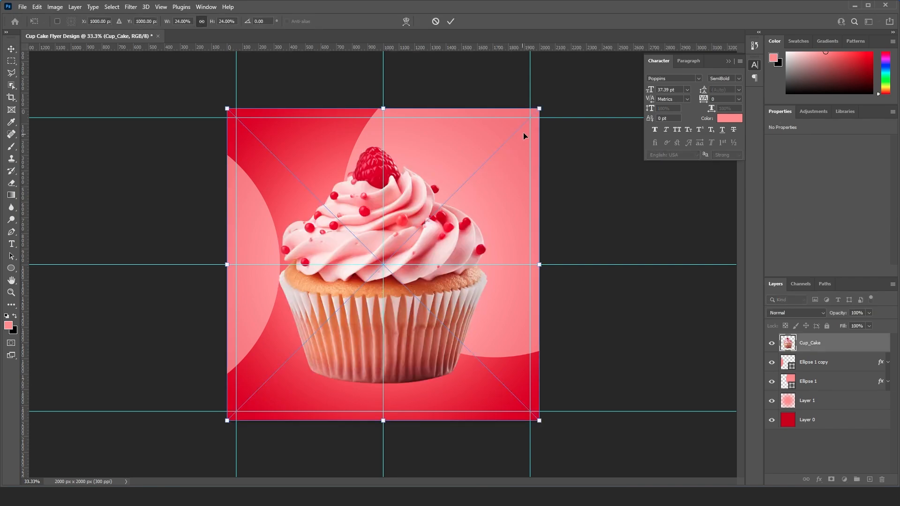
drag(539, 108, 486, 181)
key(Return)
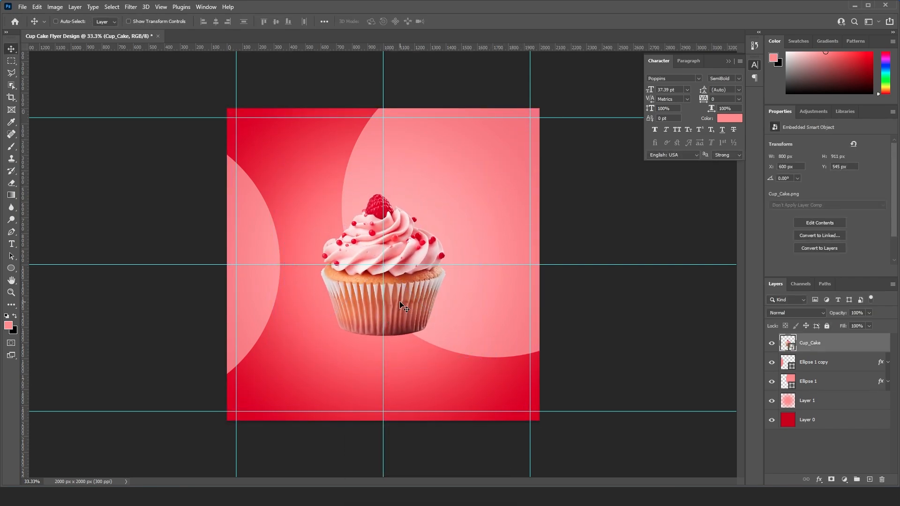
- Move the cupcake straight down to about Y 667 px
drag(399, 301, 401, 322)
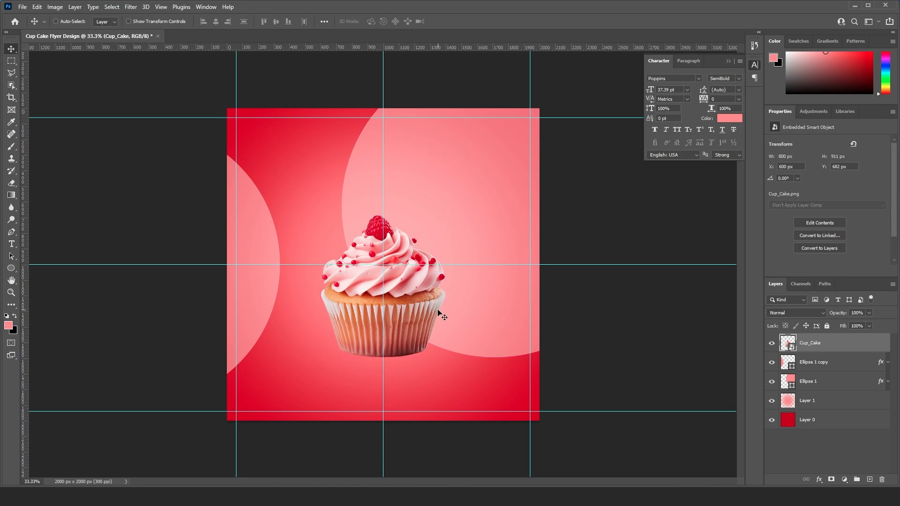
key(Up)
key(Up)
key(Up)
key(Up)
key(Up)
key(Up)
key(Up)
key(Up)
key(Up)
key(Up)
key(Up)
key(Up)
key(Up)
key(Up)
key(Up)
- Apply a gentle S-shaped Curves adjustment to the cupcake, raising the highlights and setting the shadow point to input 59, output 52
key(ctrl+m)
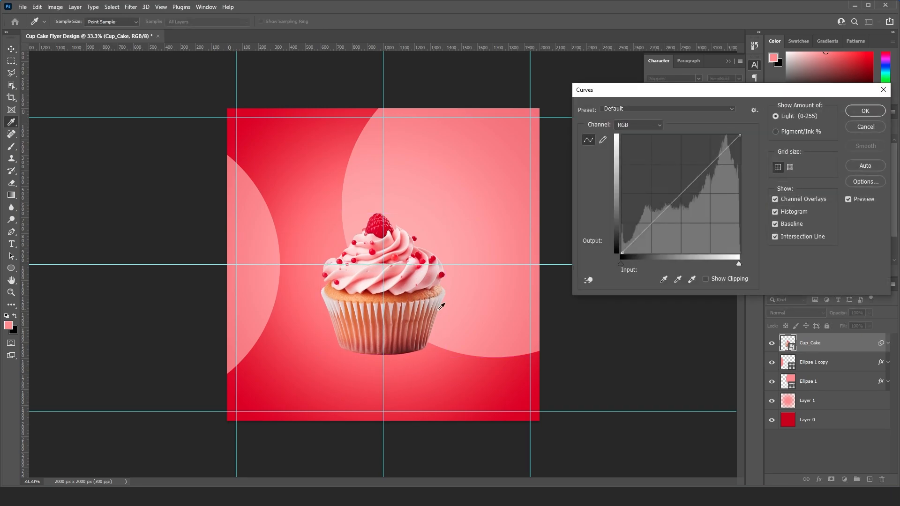
drag(648, 97, 583, 99)
drag(641, 173, 645, 164)
drag(583, 233, 586, 233)
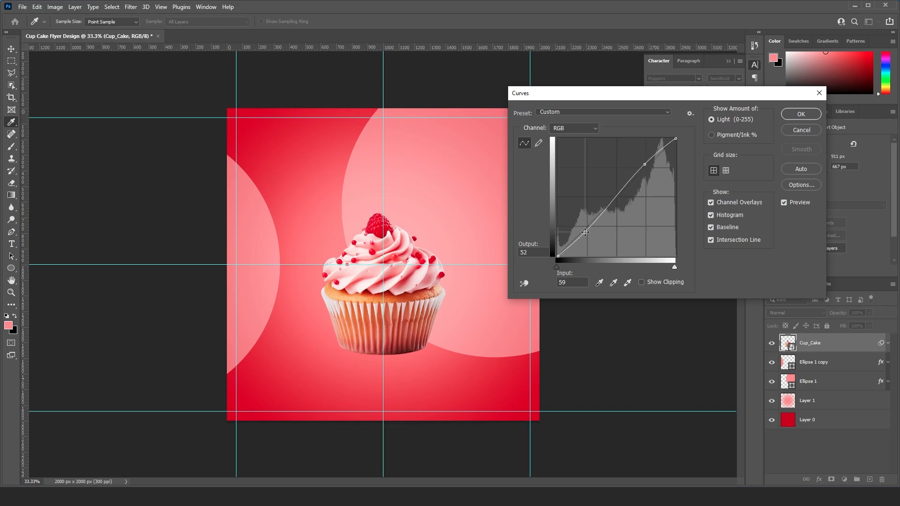
click(793, 117)
click(888, 348)
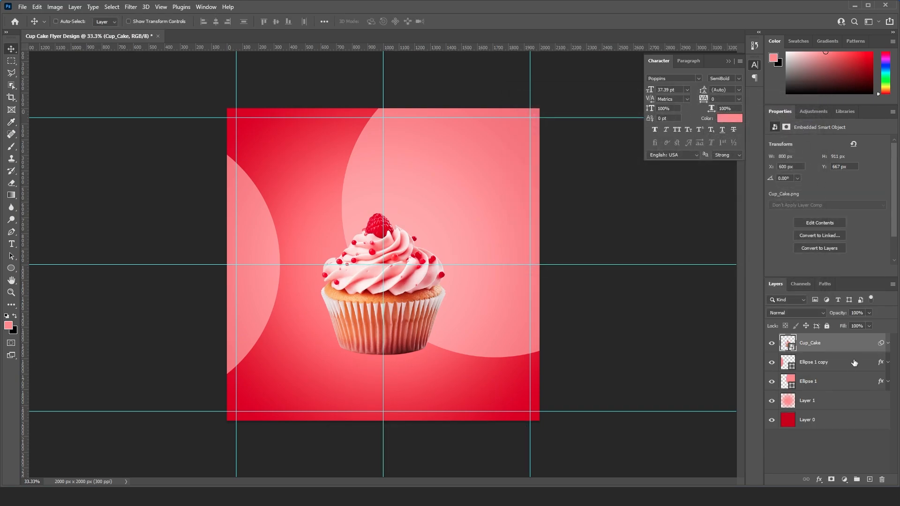
- Add a new layer directly beneath the Cup_Cake layer and set the foreground colour to a very dark brown
click(835, 364)
click(871, 480)
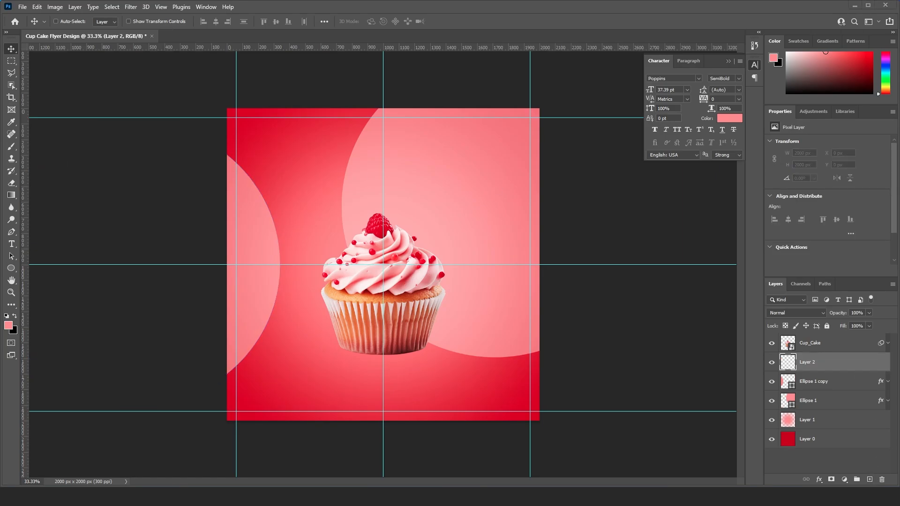
click(8, 326)
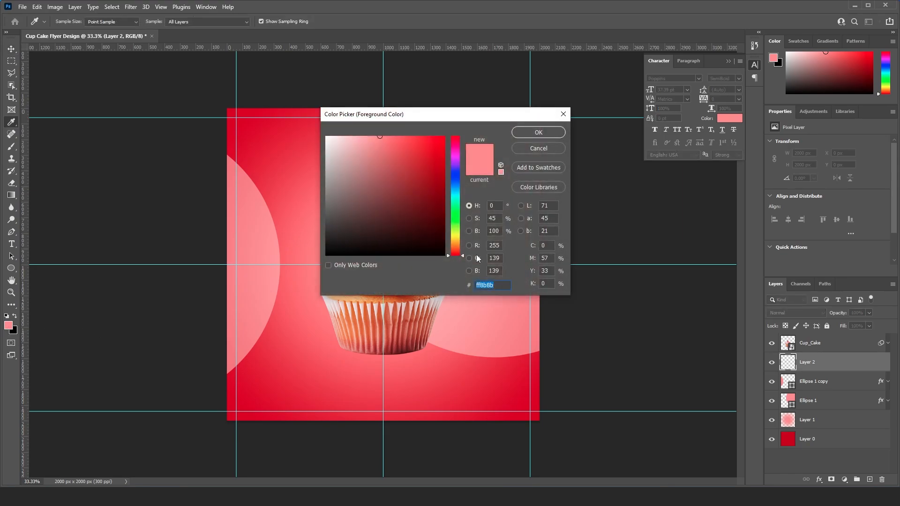
key(ctrl+v)
click(539, 132)
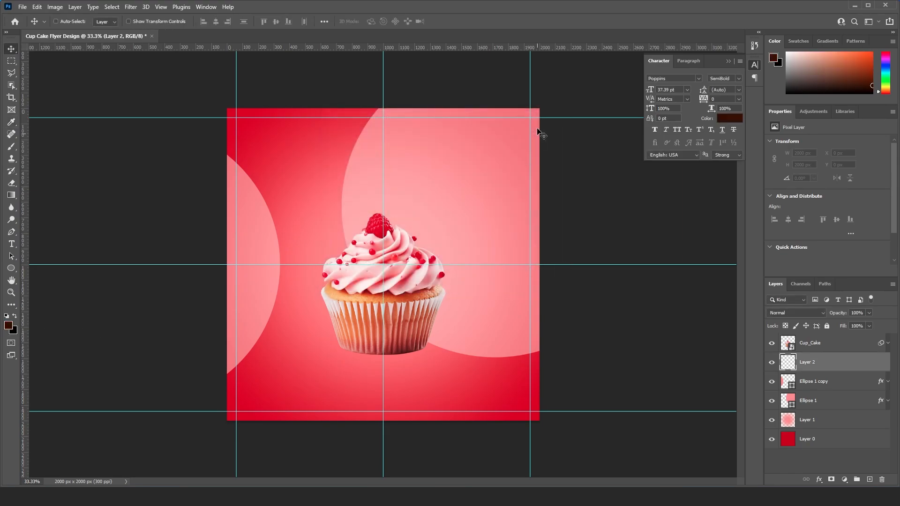
- Paint a thin dark shadow under the cupcake's base using a flattened soft brush at about 900 px
key(b)
right_click(365, 229)
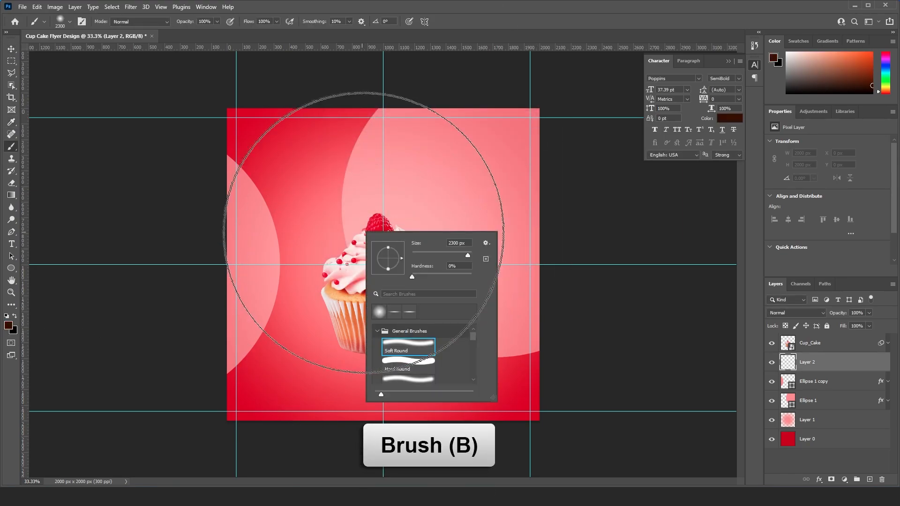
click(466, 10)
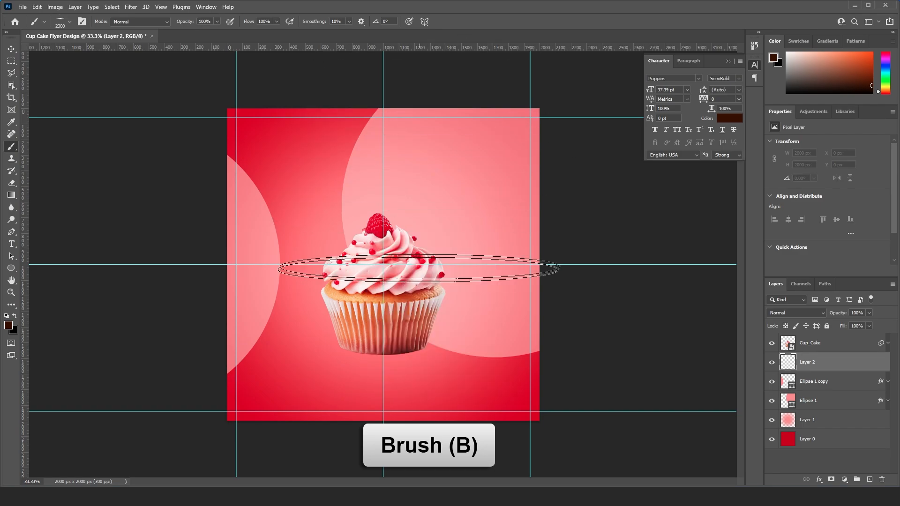
key(ctrl+plus)
key(bracketleft)
key(bracketleft)
key(bracketleft)
key(bracketleft)
key(bracketleft)
key(bracketleft)
key(bracketleft)
key(bracketleft)
key(bracketleft)
key(bracketleft)
key(bracketleft)
key(bracketleft)
key(bracketleft)
key(bracketleft)
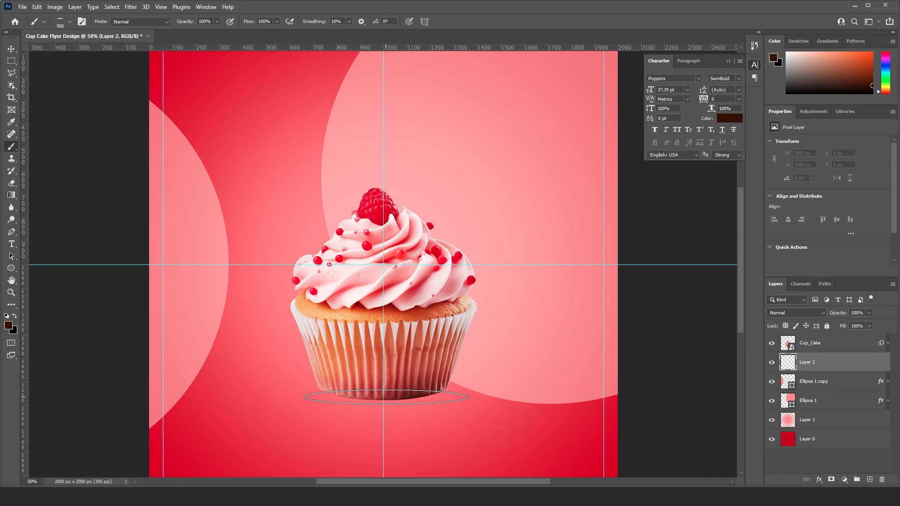
click(386, 398)
key(bracketleft)
key(bracketleft)
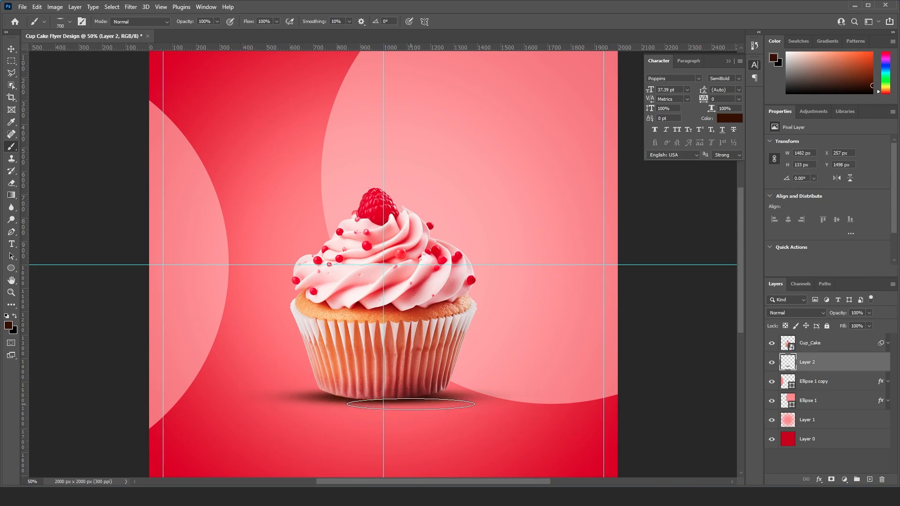
- Erase the shadow's outer ends beside the cupcake base with a Soft Round eraser at about 250 px
key(e)
scroll(422, 382, down, 1)
right_click(414, 370)
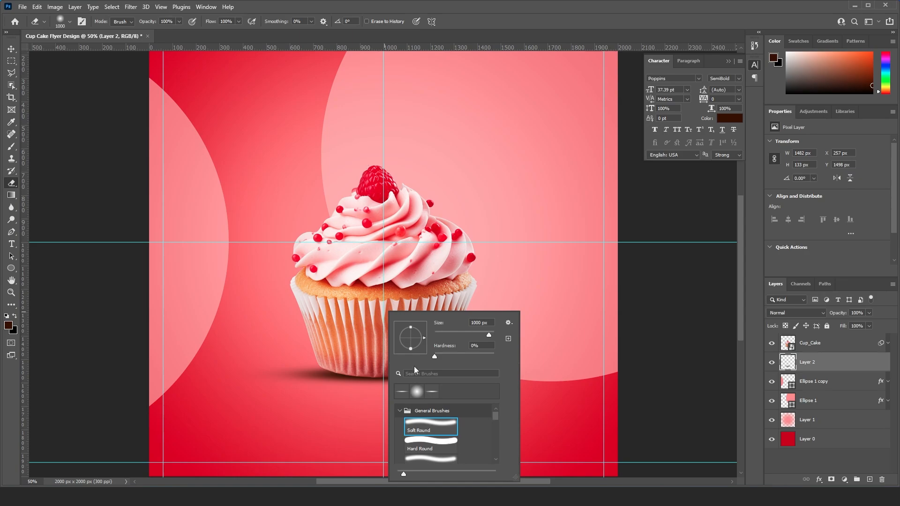
double_click(425, 422)
key(bracketleft)
key(bracketleft)
key(bracketleft)
key(bracketleft)
key(bracketleft)
key(bracketleft)
key(bracketleft)
key(bracketleft)
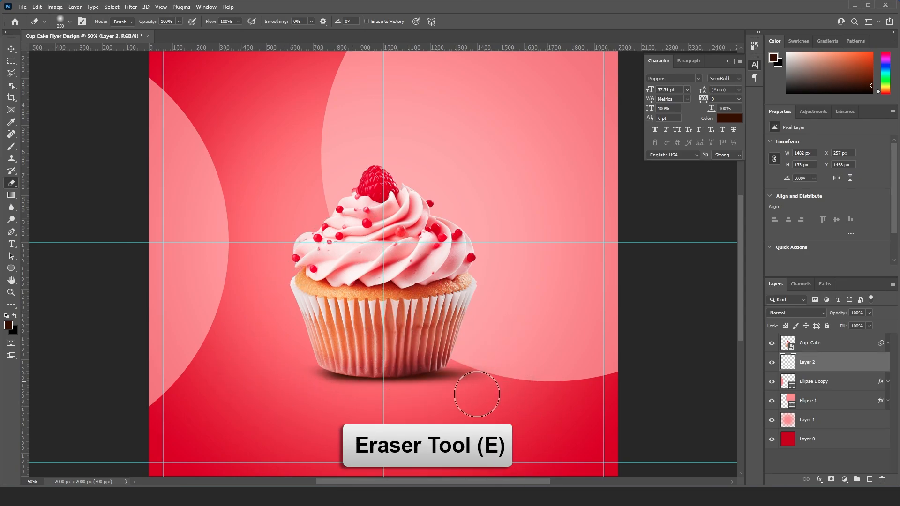
mouse_move(486, 387)
mouse_down()
mouse_move(459, 401)
mouse_move(492, 375)
mouse_up()
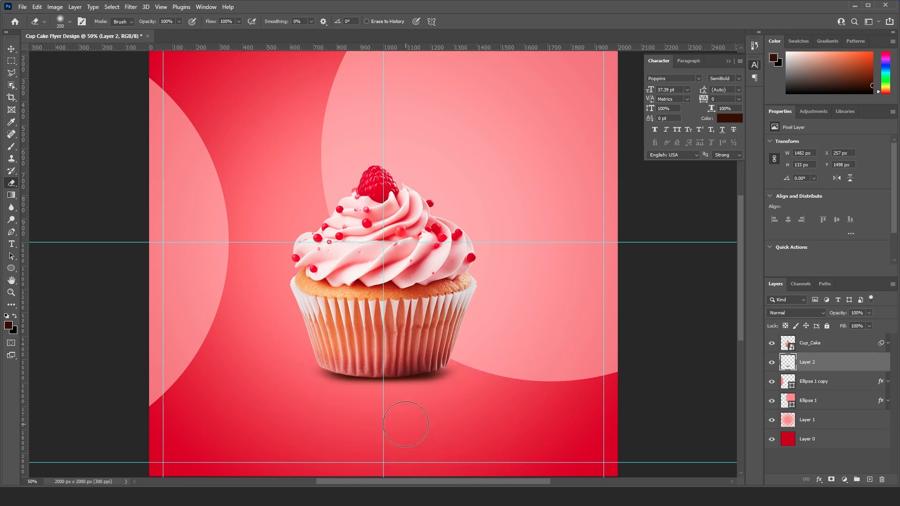
key(v)
key(ctrl+minus)
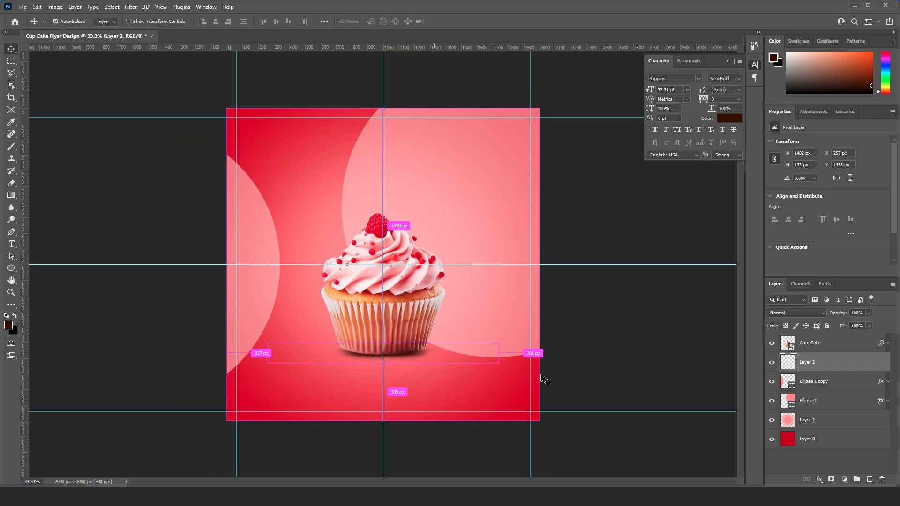
- Rename the painted shadow layer as Shadow
key(space)
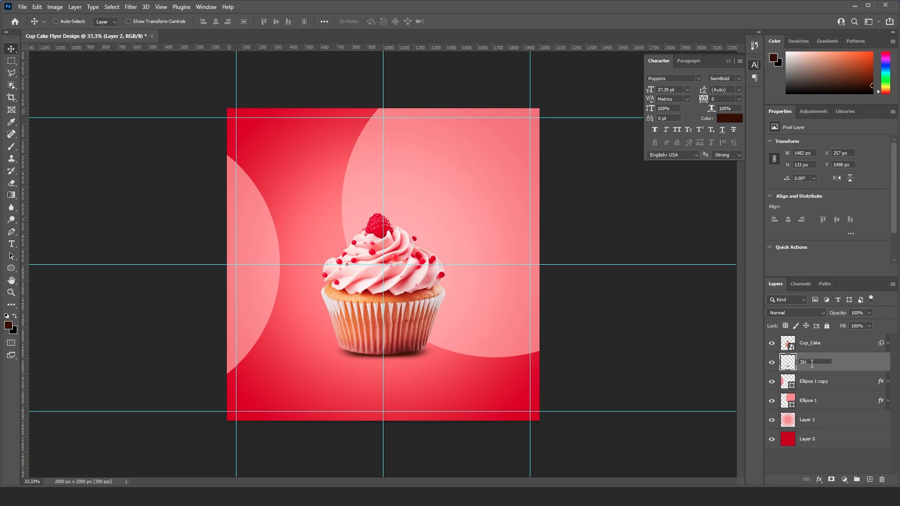
text(ow)
key(Return)
- Add a new layer above Cup_Cake and set the foreground to a lighter tint of the red sampled from the cupcake's topping
click(811, 343)
click(870, 479)
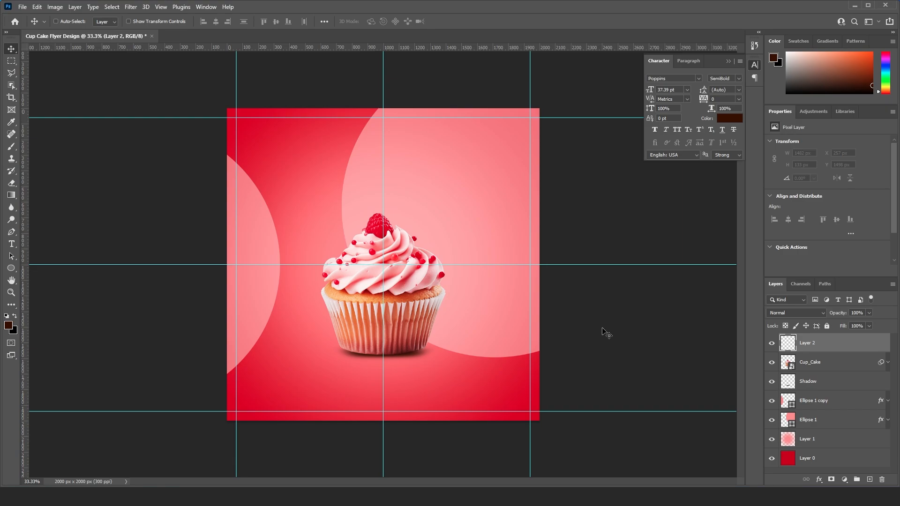
key(ctrl+plus)
key(i)
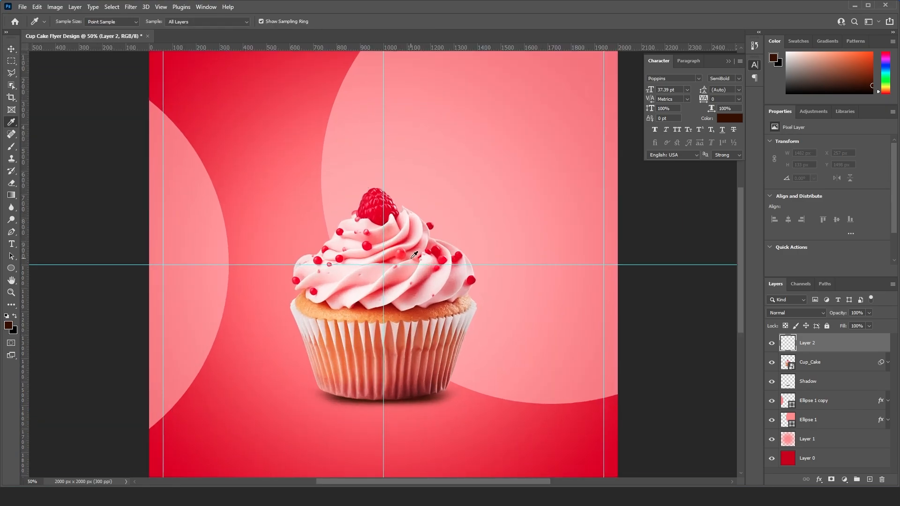
click(401, 253)
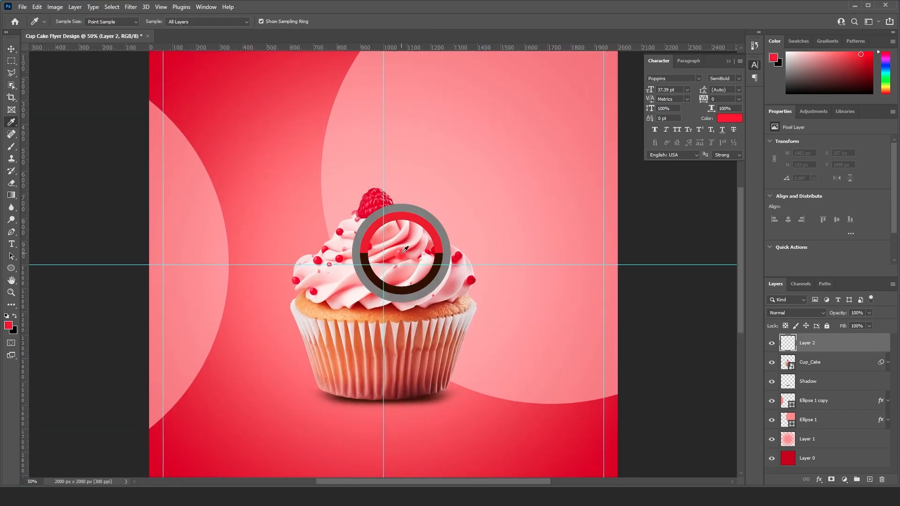
click(8, 325)
click(419, 151)
click(535, 131)
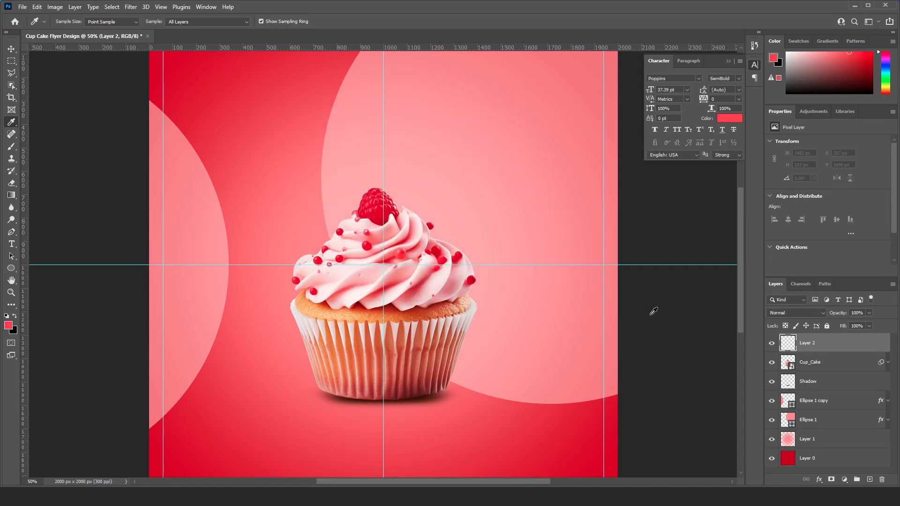
- Clip the new layer to Cup_Cake and paint the cupcake's upper right side with a soft round 700 px brush
scroll(448, 251, up, 1)
key(b)
right_click(422, 211)
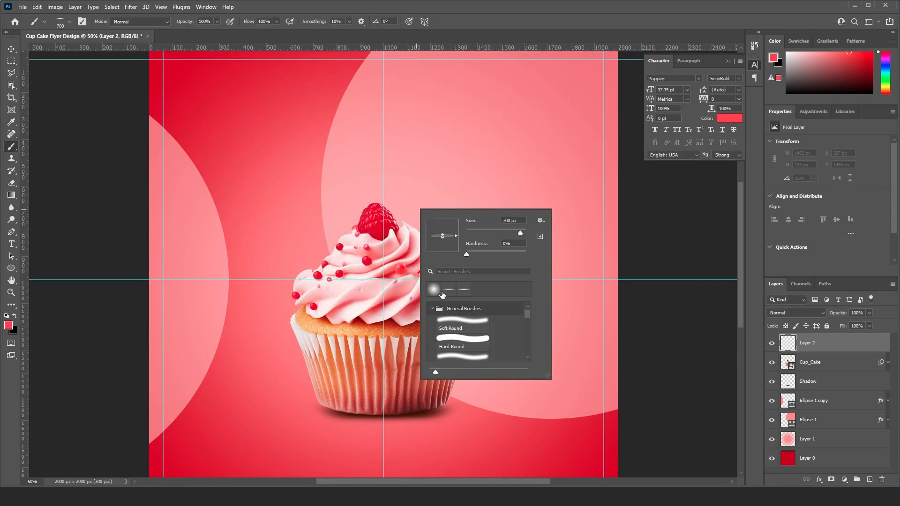
click(526, 9)
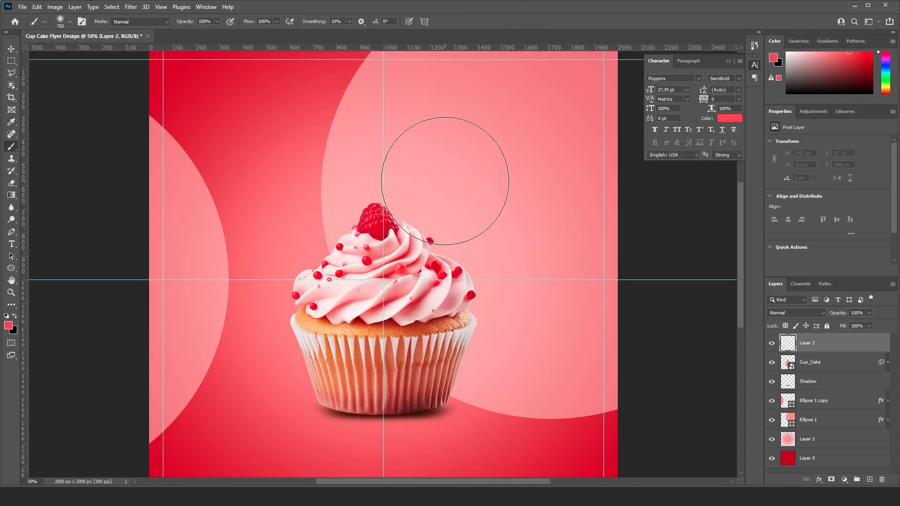
alt+click(841, 352)
mouse_move(493, 231)
mouse_down()
mouse_move(426, 182)
mouse_move(381, 131)
mouse_up()
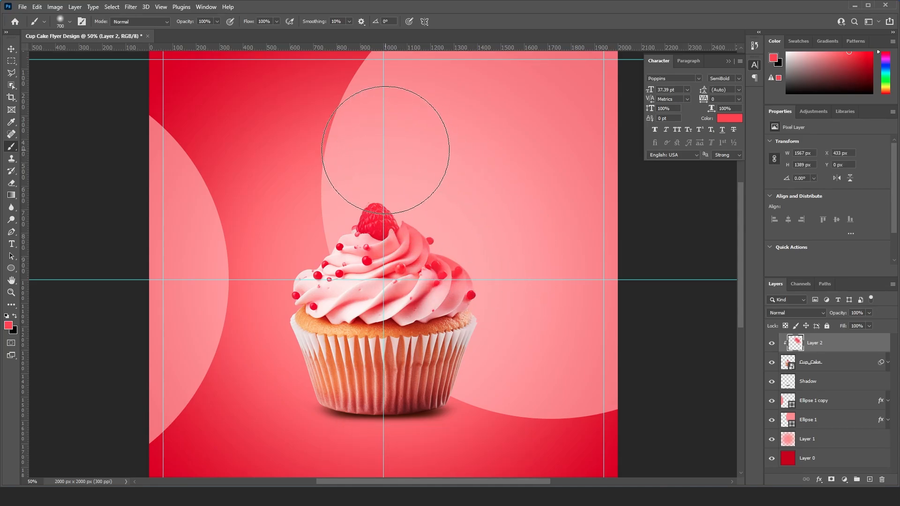
- Set the blend mode of the clipped red paint layer to Linear Dodge (Add)
click(823, 315)
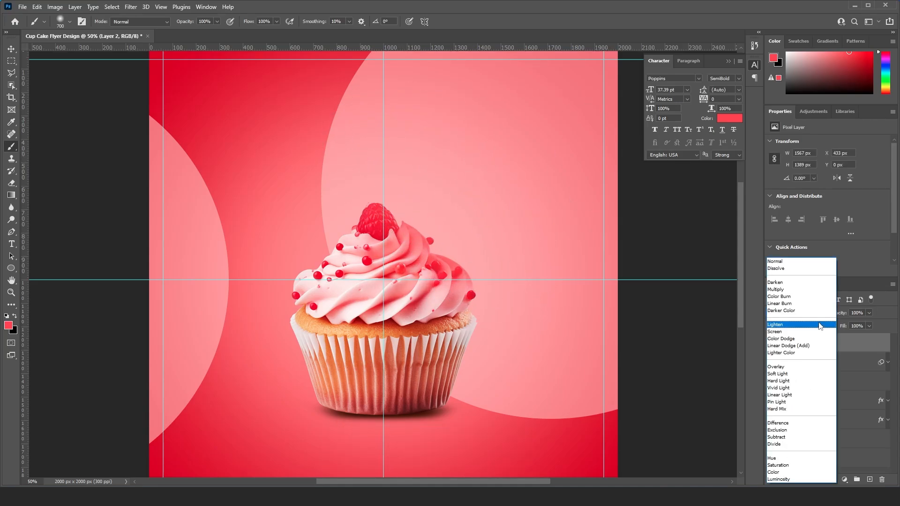
click(813, 348)
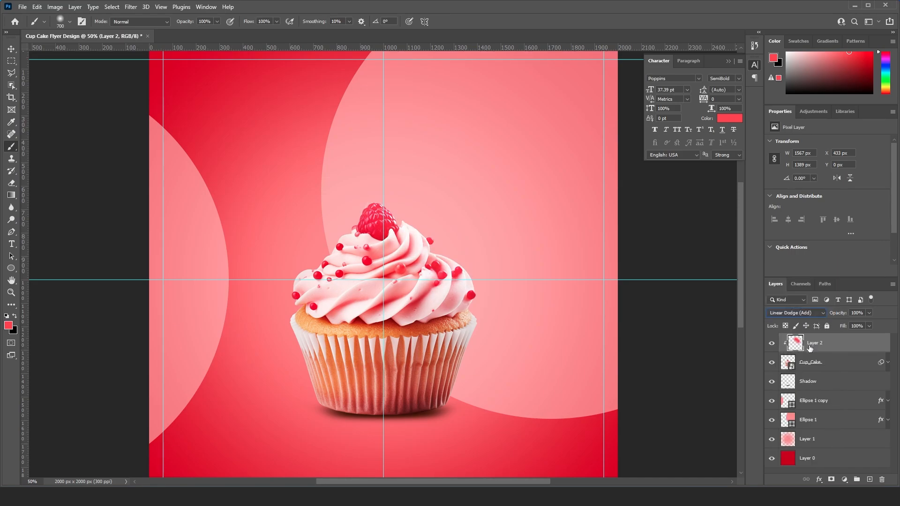
click(11, 50)
key(ctrl+minus)
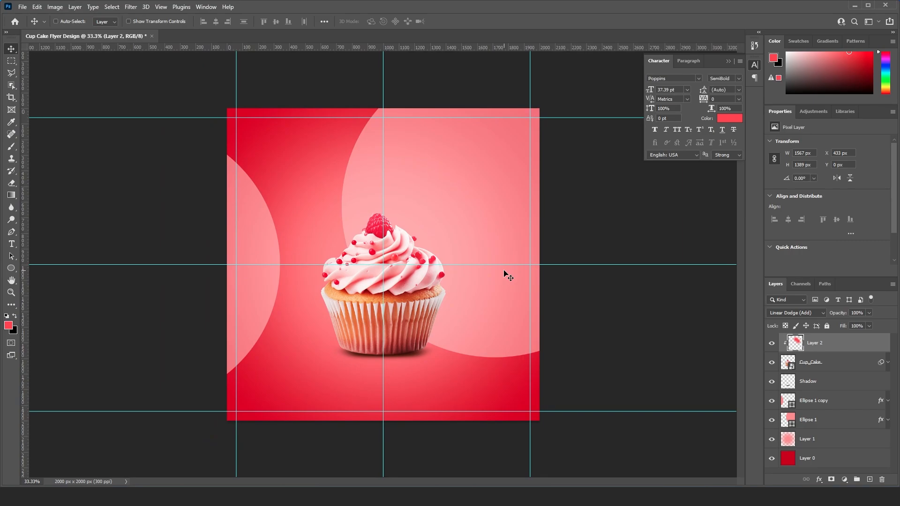
- Draw a circle about 360 px across over the upper left of the cupcake's frosting
click(10, 268)
drag(332, 233, 361, 261)
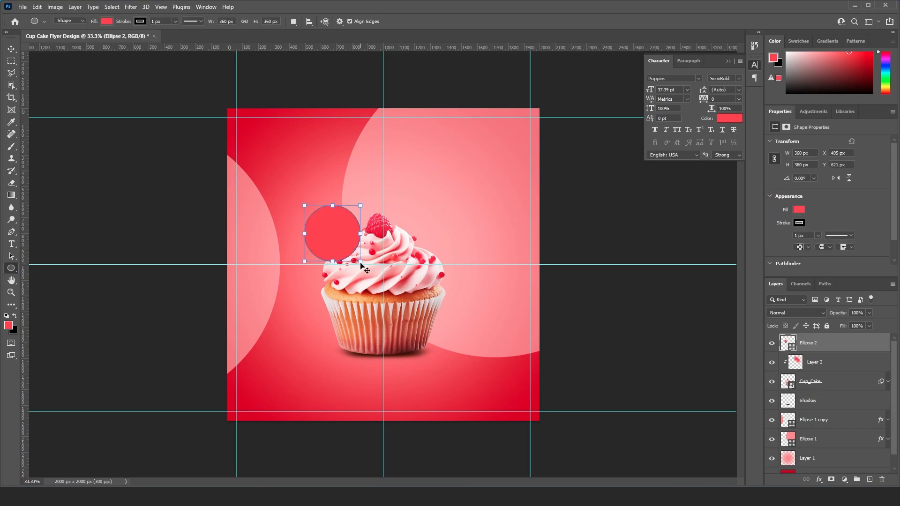
key(v)
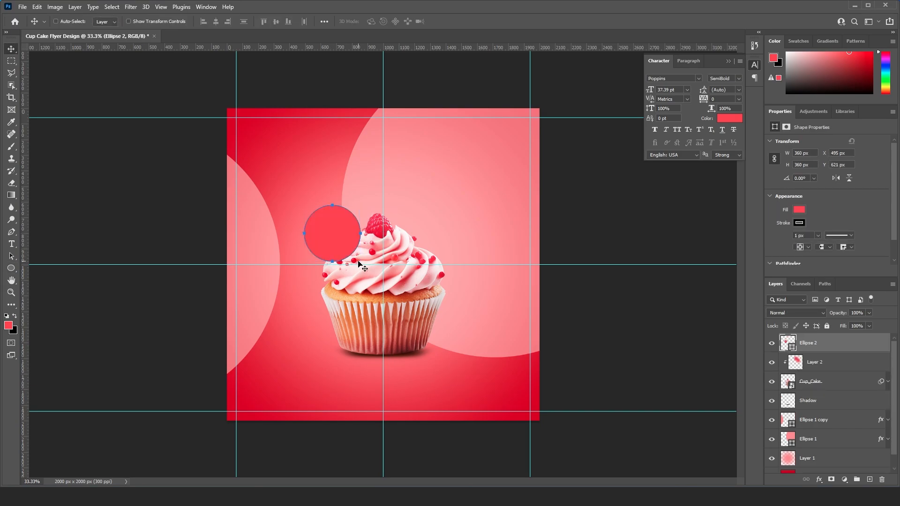
- Add a Color Overlay to the new circle using black, 000000
right_click(816, 346)
click(722, 107)
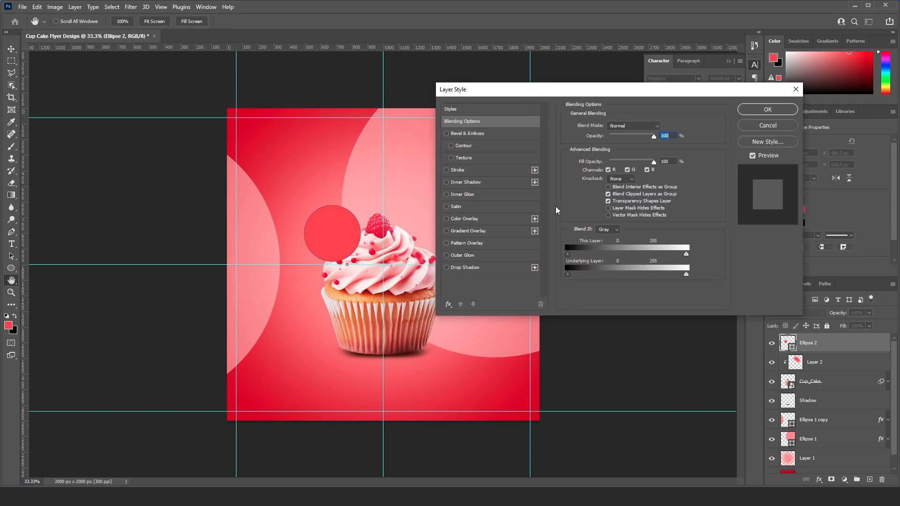
click(477, 218)
click(663, 127)
click(444, 255)
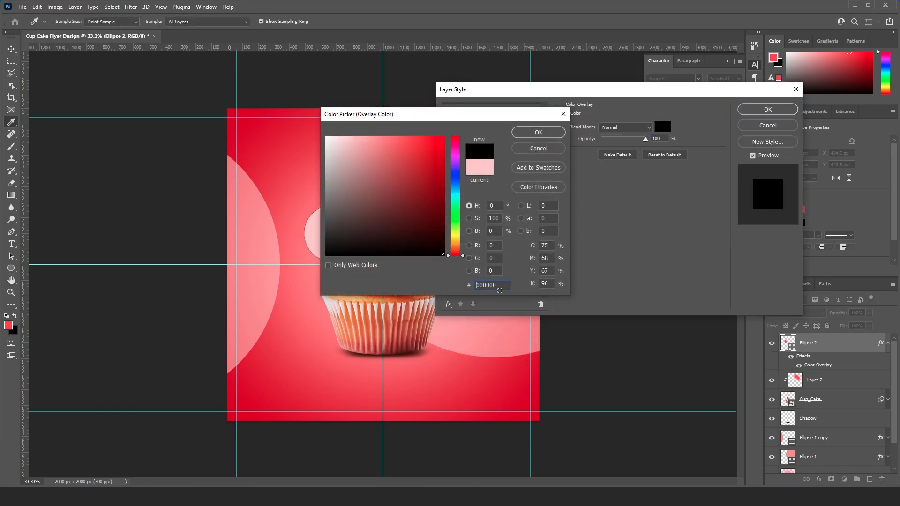
click(537, 133)
- Add an 8 px outside Stroke in solid white to the black circle and apply the layer style
click(458, 170)
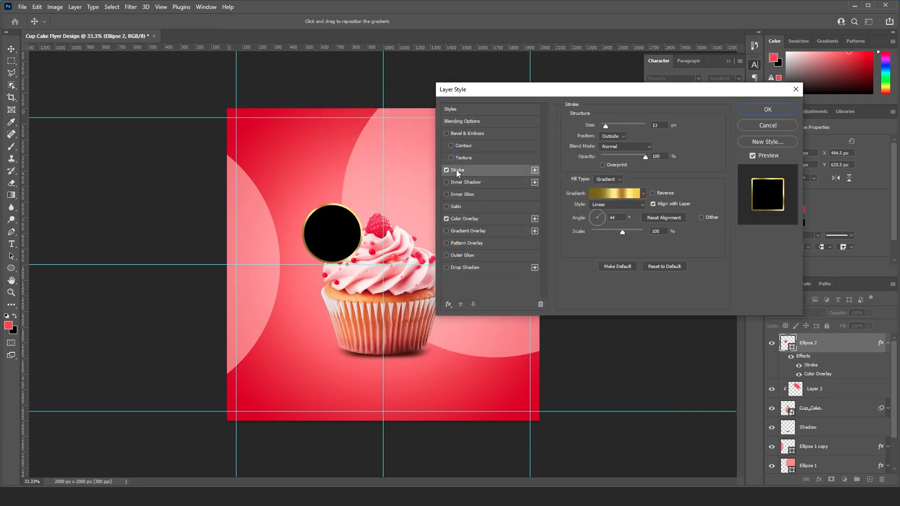
click(607, 186)
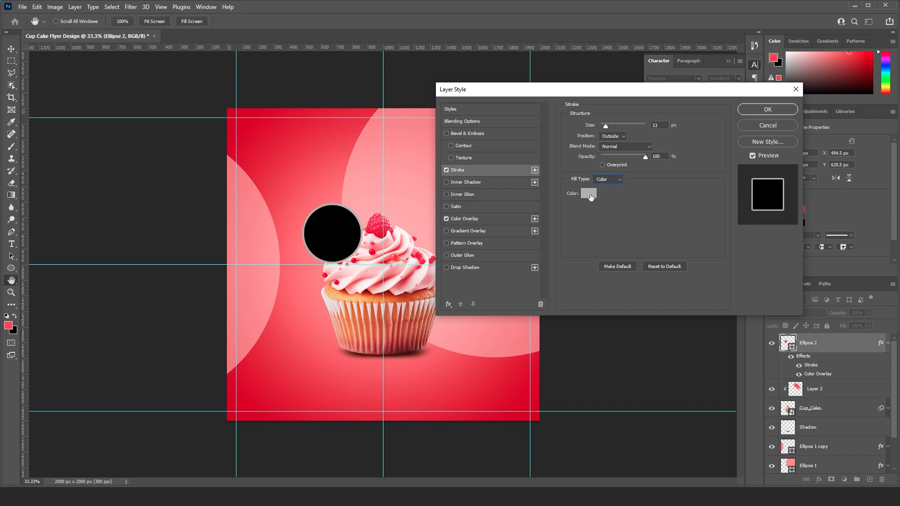
click(589, 193)
click(524, 135)
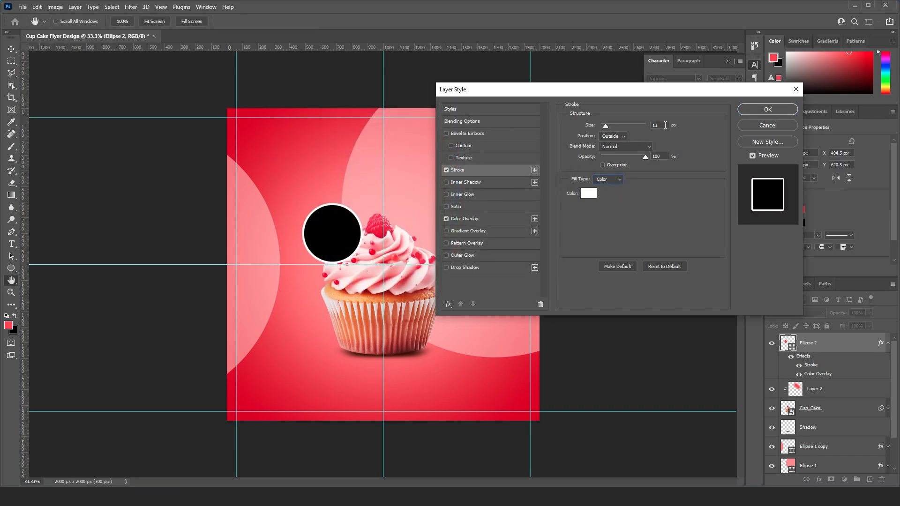
text(8)
key(Return)
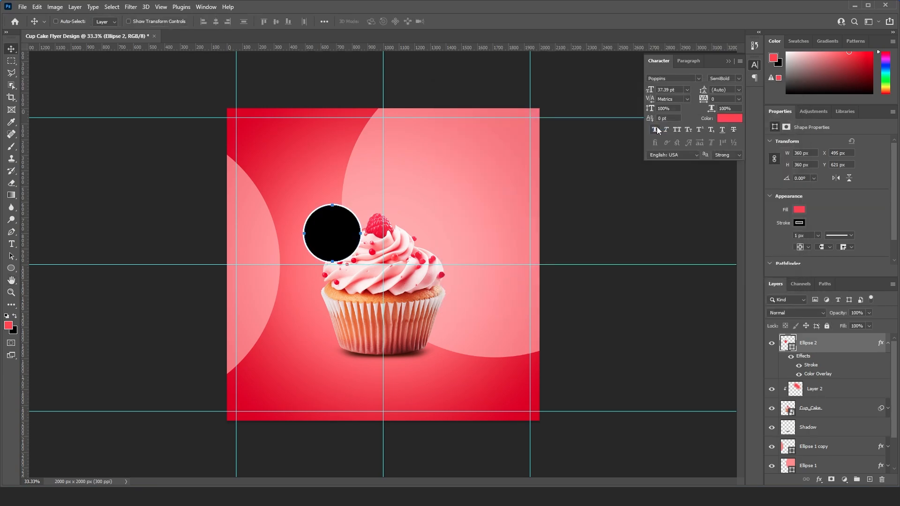
- Collapse the Ellipse 2 effects list and move the layer between Cup_Cake and Shadow
click(888, 343)
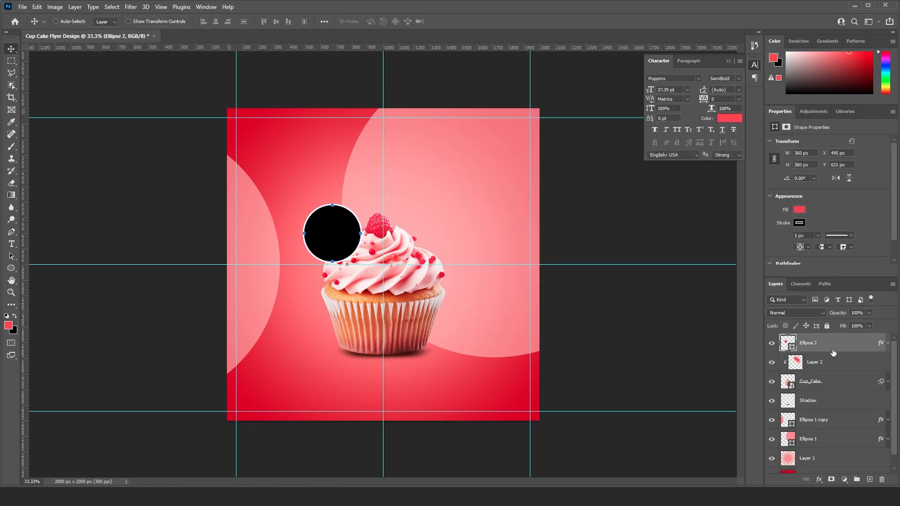
drag(834, 352, 832, 391)
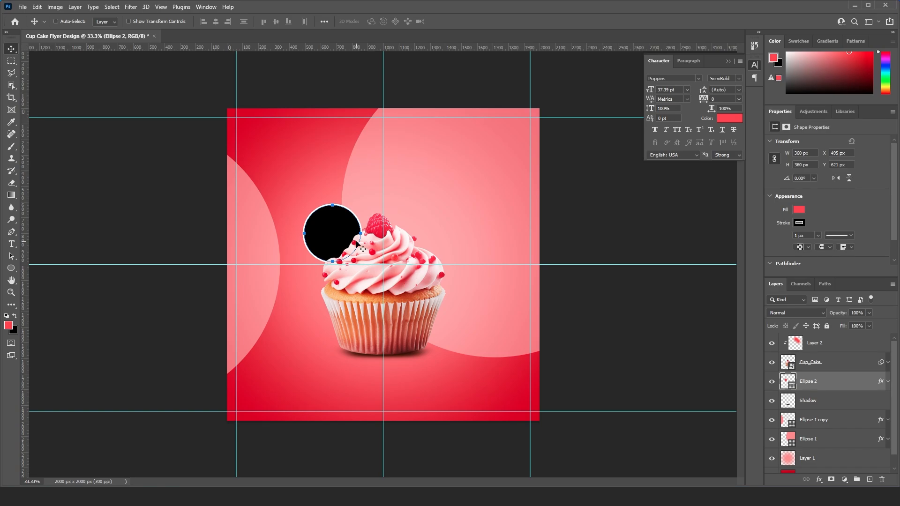
click(832, 406)
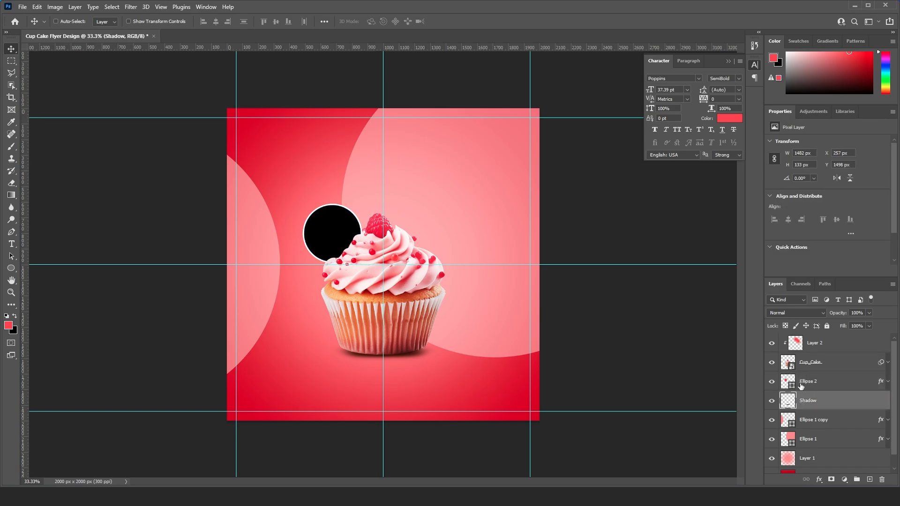
- Check the layer stacking by toggling the visibility of the cupcake and black circle layers
click(772, 362)
click(772, 362)
click(772, 382)
- Adjust the size of the white outside Stroke on the black circle's layer
click(814, 384)
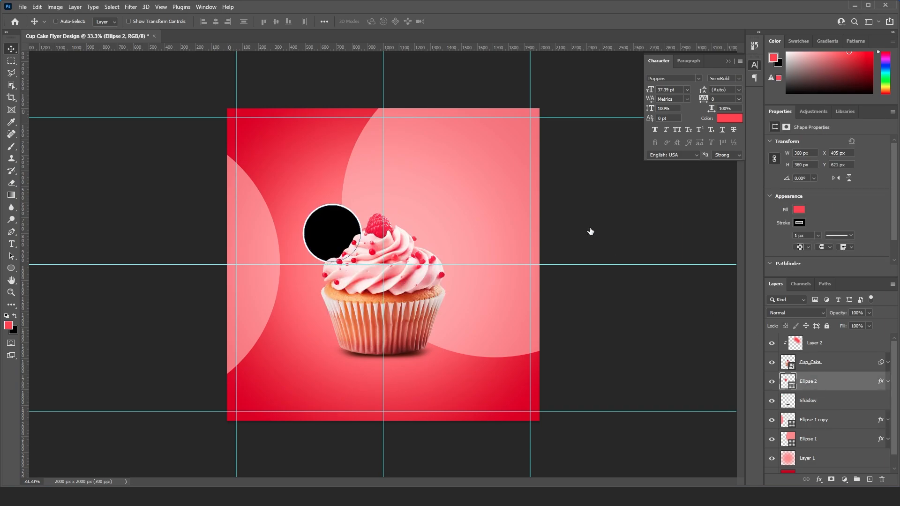
click(482, 172)
click(665, 126)
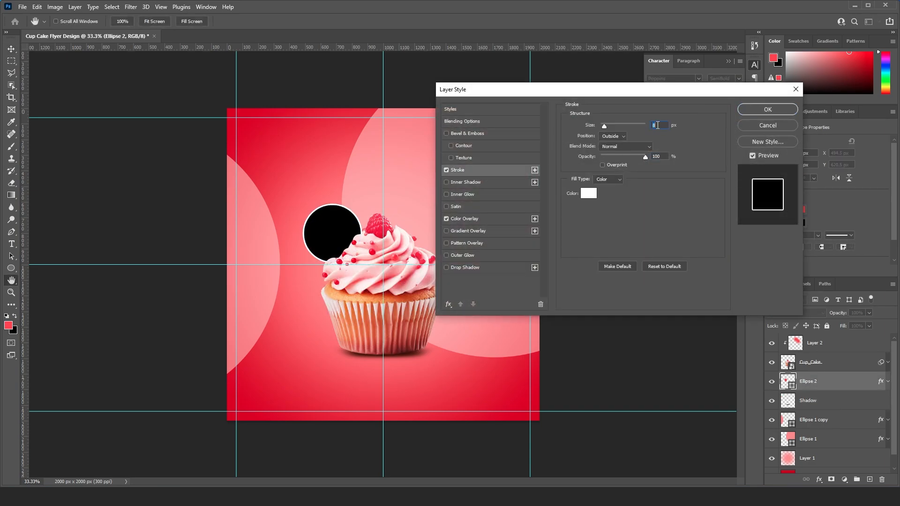
key(Return)
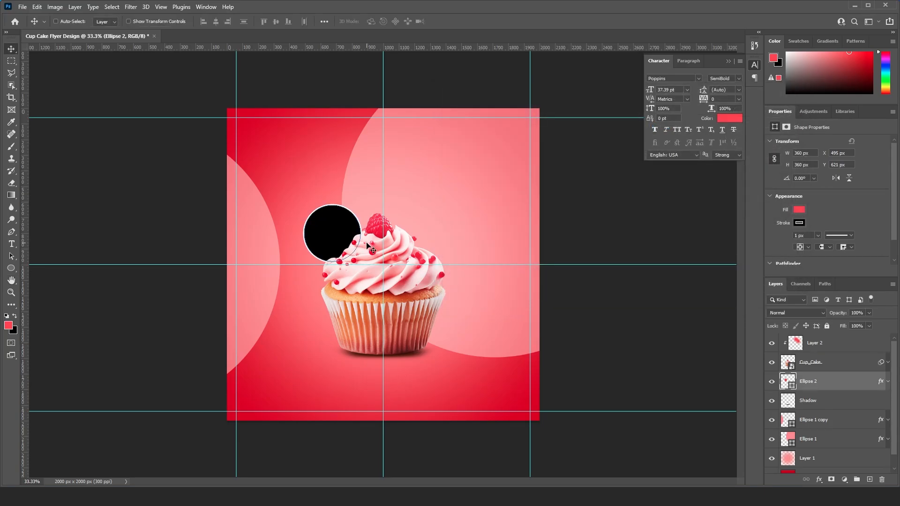
- Add a placeholder text layer in Poppins SemiBold, 37.39 pt, above the black circle
key(ctrl+plus)
drag(297, 175, 300, 199)
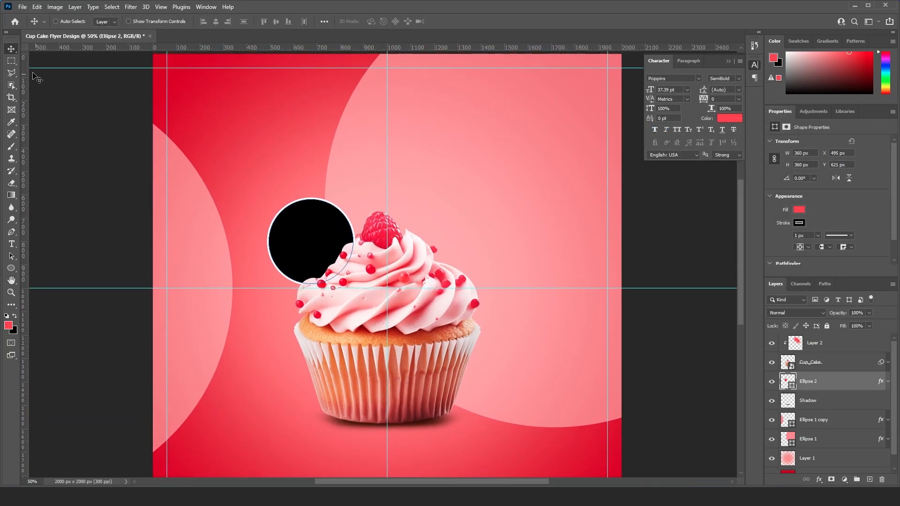
click(12, 247)
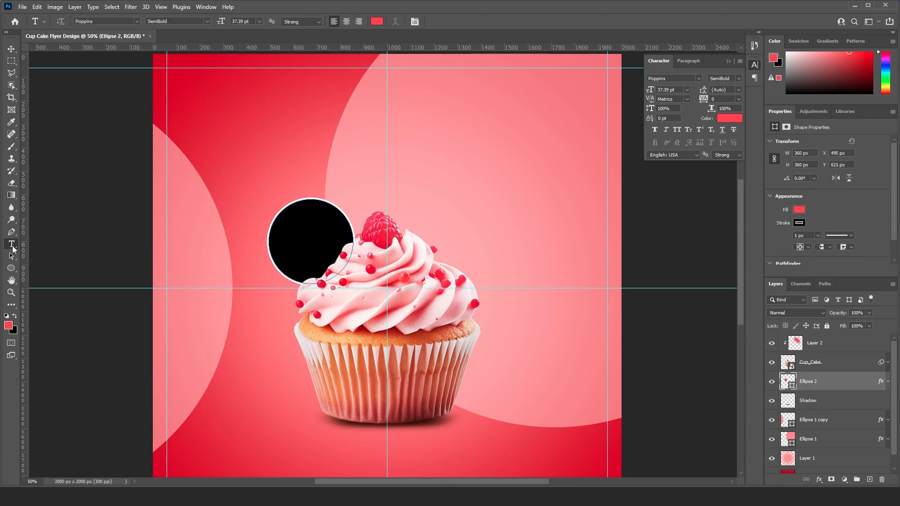
click(303, 141)
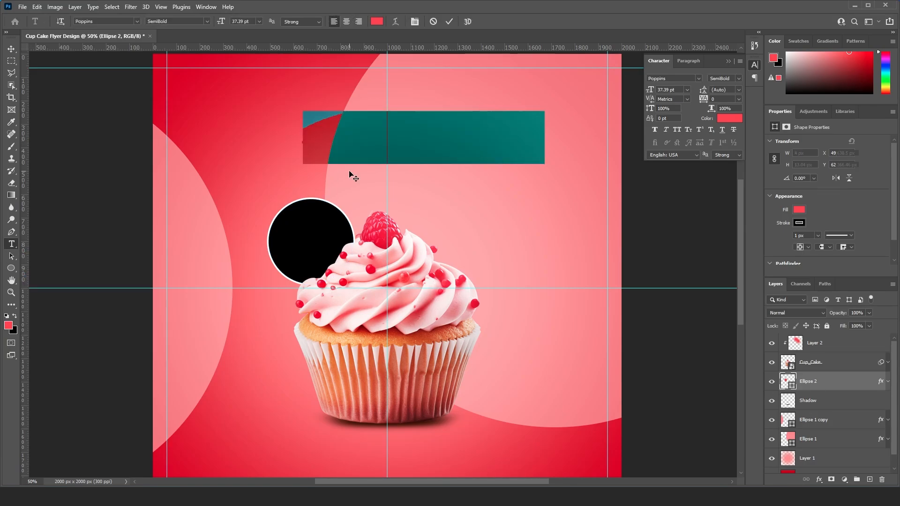
click(349, 170)
key(v)
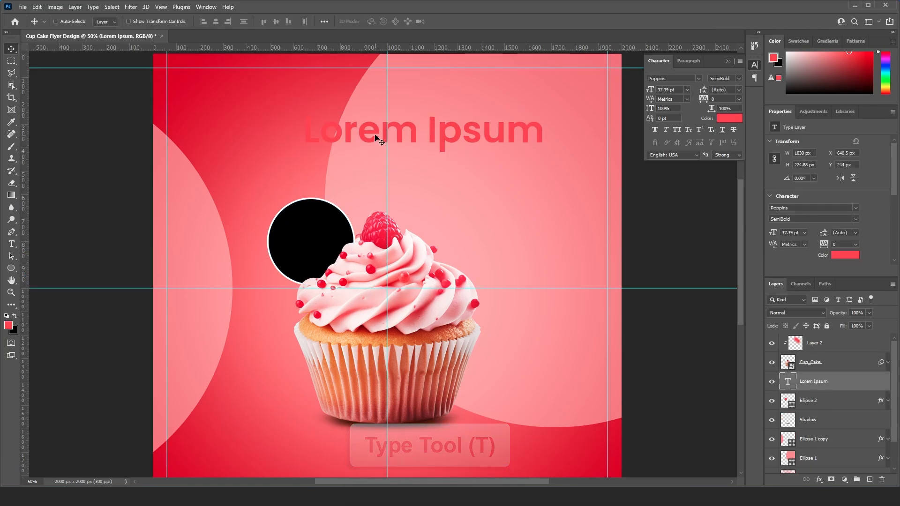
- Move the placeholder text onto the black circle, replace it with $10 and centre it in the circle
drag(376, 135, 352, 235)
double_click(351, 235)
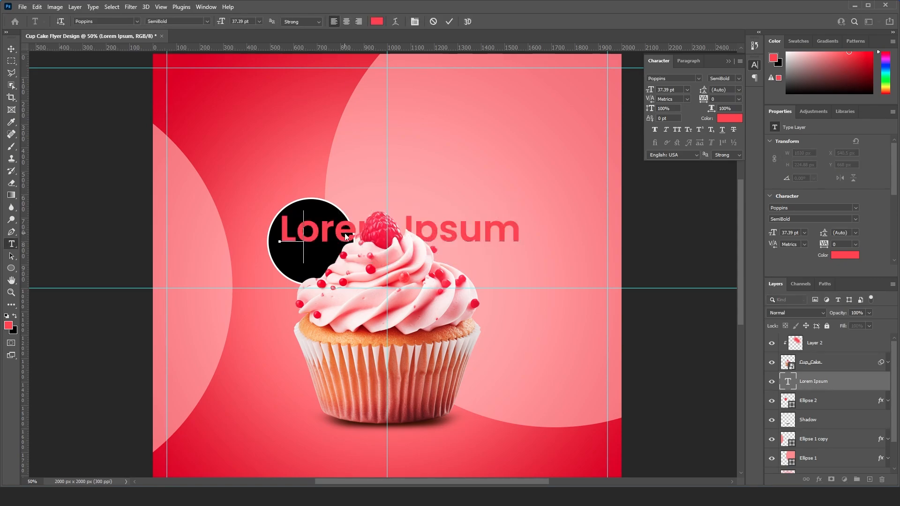
text($10)
key(ctrl+Return)
key(v)
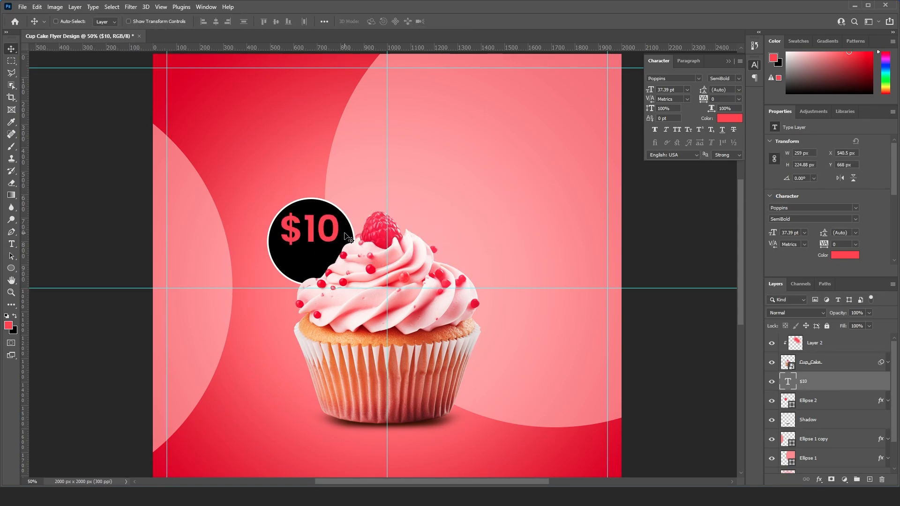
drag(328, 233, 323, 241)
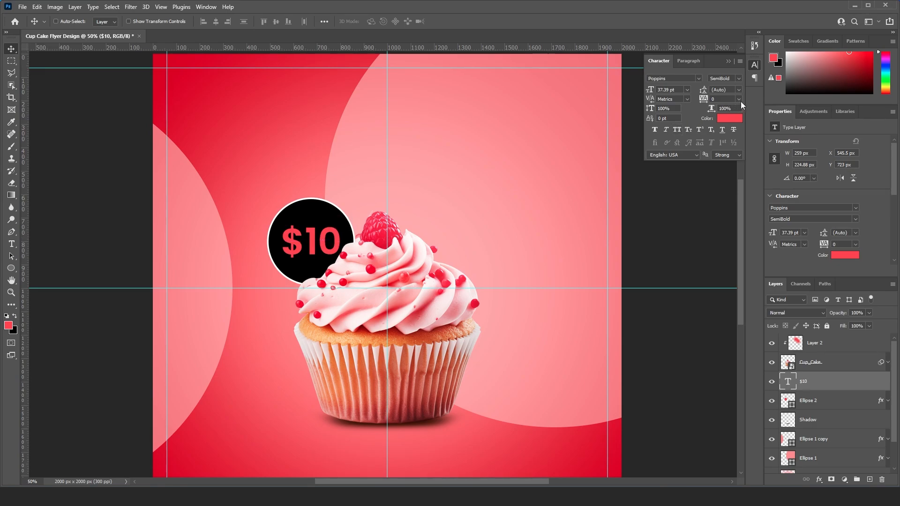
- Set the $10 text's tracking to -80 and its colour to white
click(739, 99)
click(726, 99)
text(-80)
key(Return)
click(727, 118)
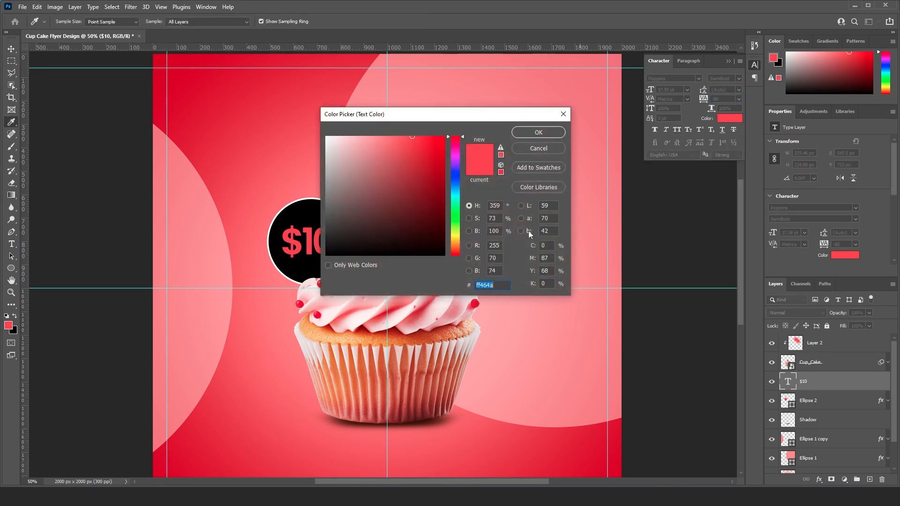
drag(351, 196, 261, 94)
click(538, 133)
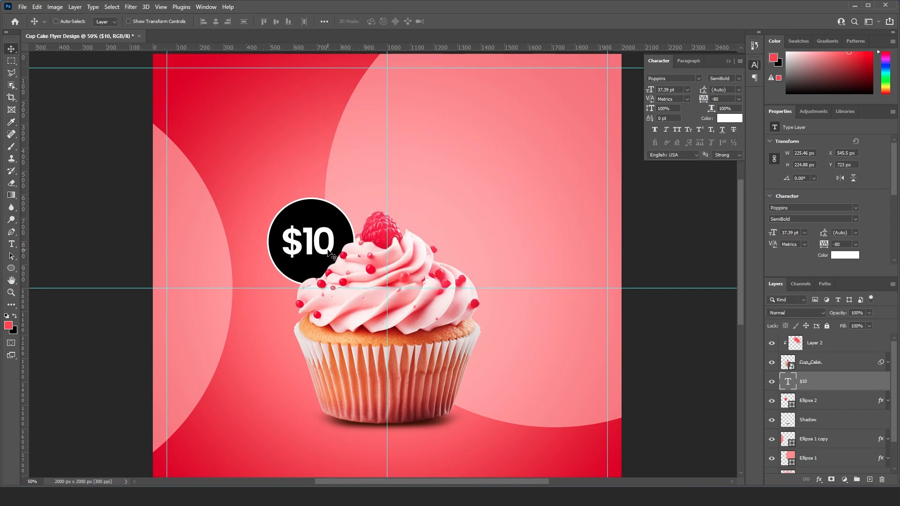
- Add a second placeholder text line over the upper part of the black circle and set its size to 12 pt
scroll(302, 259, up, 1)
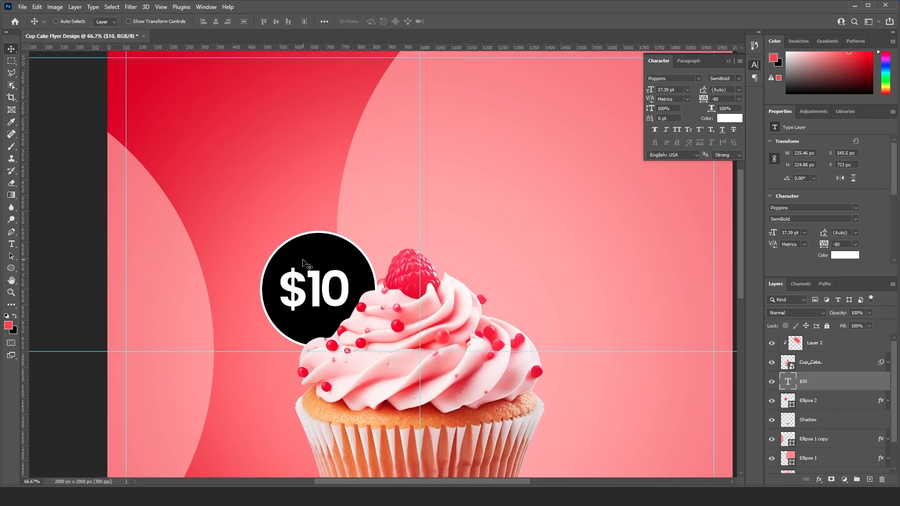
key(t)
click(284, 204)
click(12, 48)
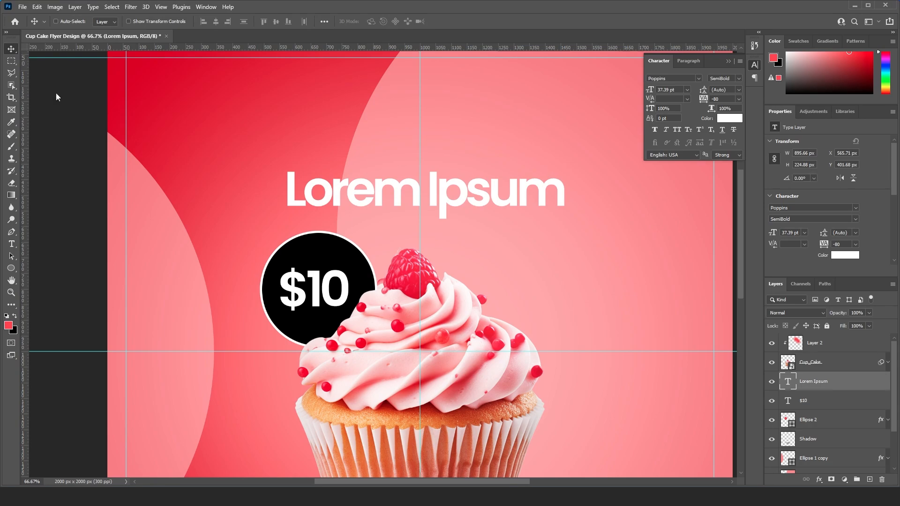
drag(353, 194, 347, 256)
double_click(362, 251)
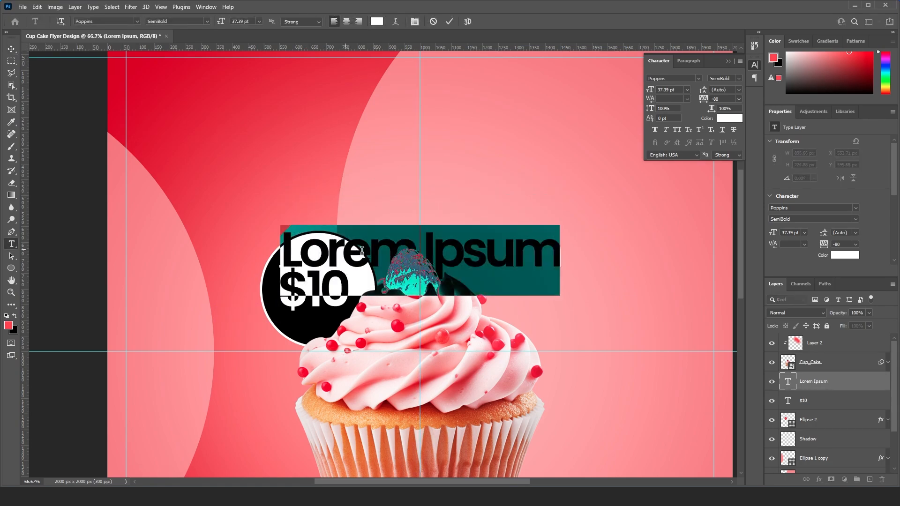
drag(653, 94, 641, 90)
key(ctrl+Return)
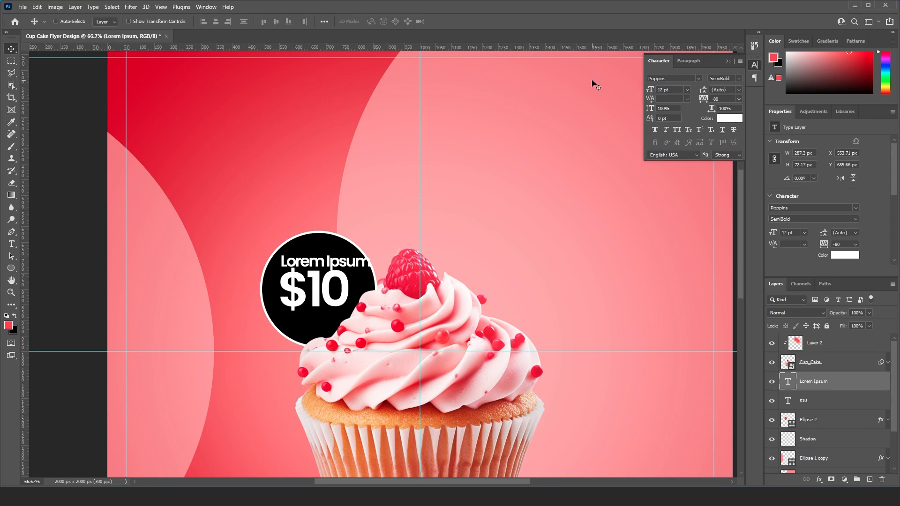
- Replace the placeholder text in the black circle with PRICE ONLY
double_click(348, 257)
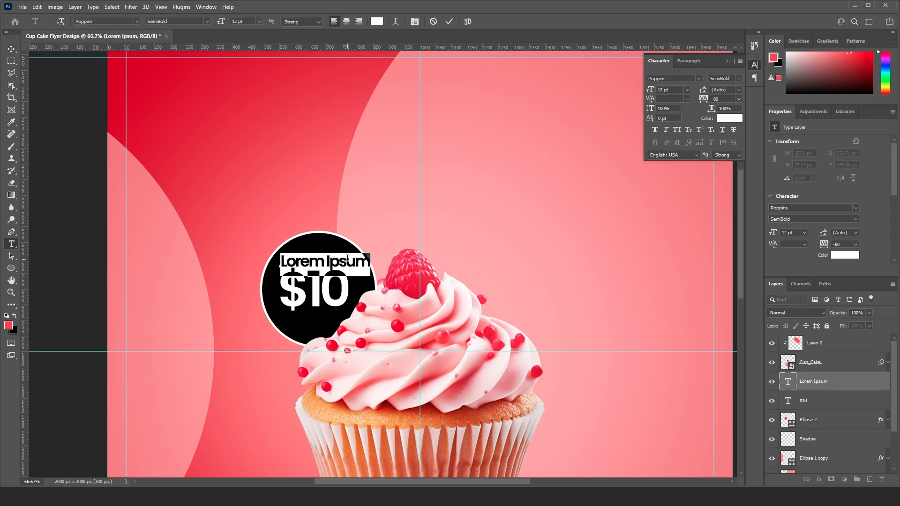
text(PRICE)
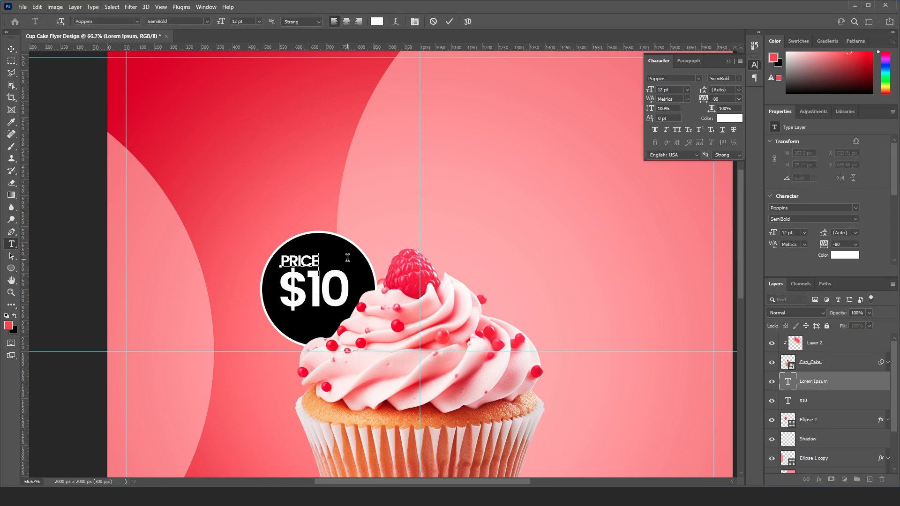
text( ONLY)
- Scale the PRICE ONLY text down to 9.78 pt and nudge it into place just above $10
key(ctrl+t)
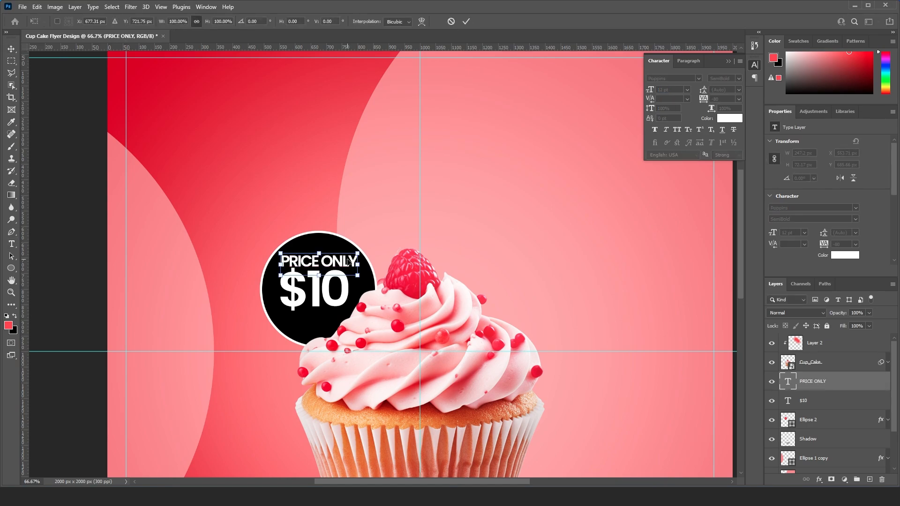
drag(359, 254, 349, 257)
key(ctrl+z)
key(Return)
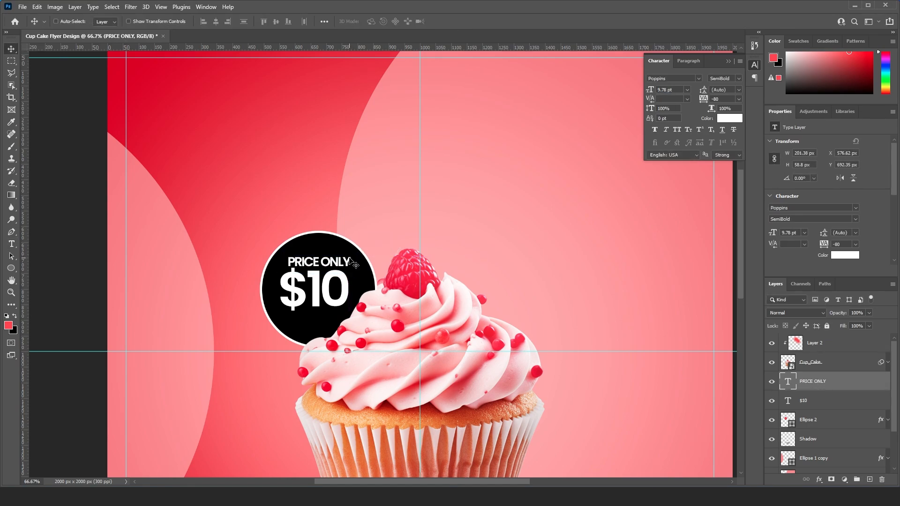
key(Up)
key(Up)
key(Up)
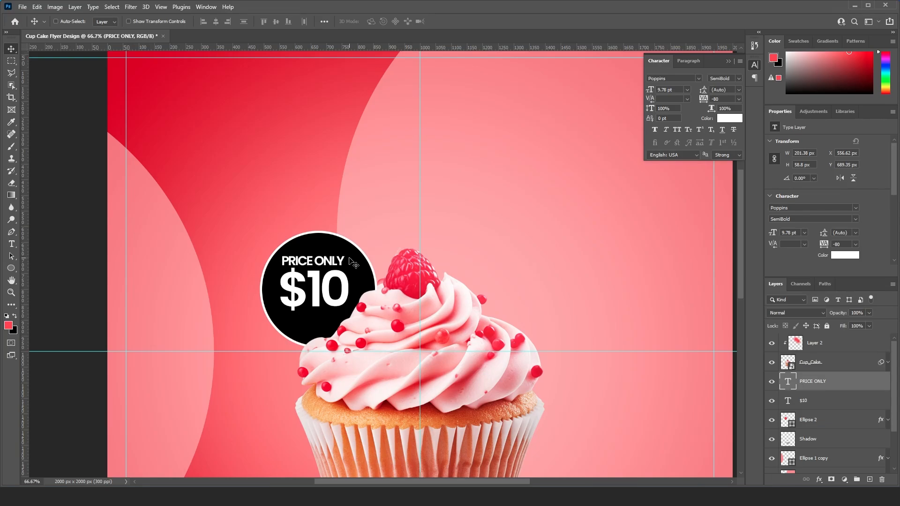
- Select the PRICE ONLY and $10 text layers together and nudge them right and down to centre them in the black circle
drag(340, 283, 329, 238)
ctrl+click(345, 232)
right_click(338, 236)
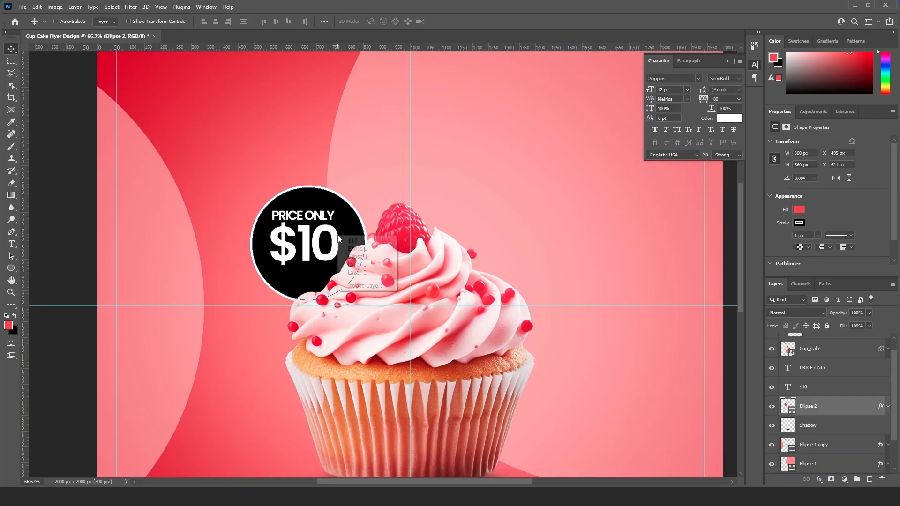
click(352, 240)
right_click(334, 217)
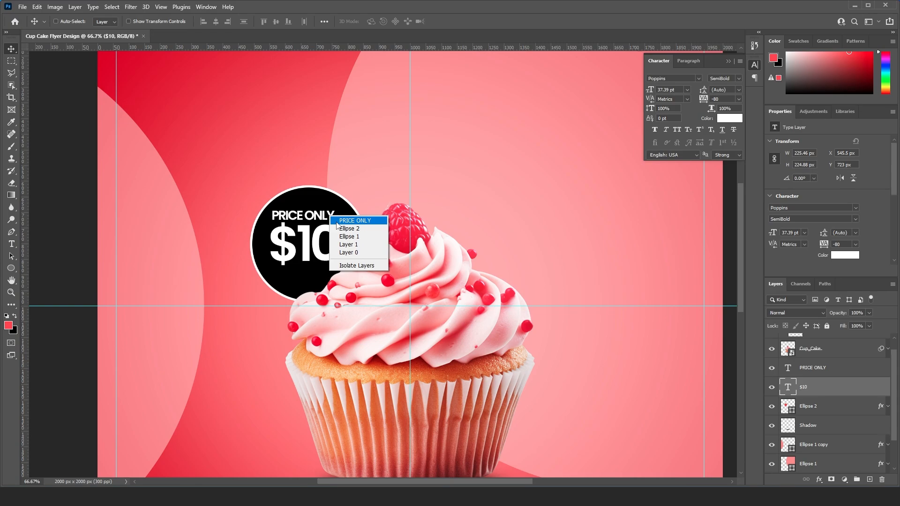
shift+click(347, 218)
key(Down)
key(Down)
key(Down)
key(Down)
key(Down)
key(Down)
key(Down)
key(Down)
key(Down)
key(Down)
key(Down)
key(Down)
key(Down)
key(Down)
key(Right)
key(Right)
key(Right)
key(Right)
key(Right)
key(Right)
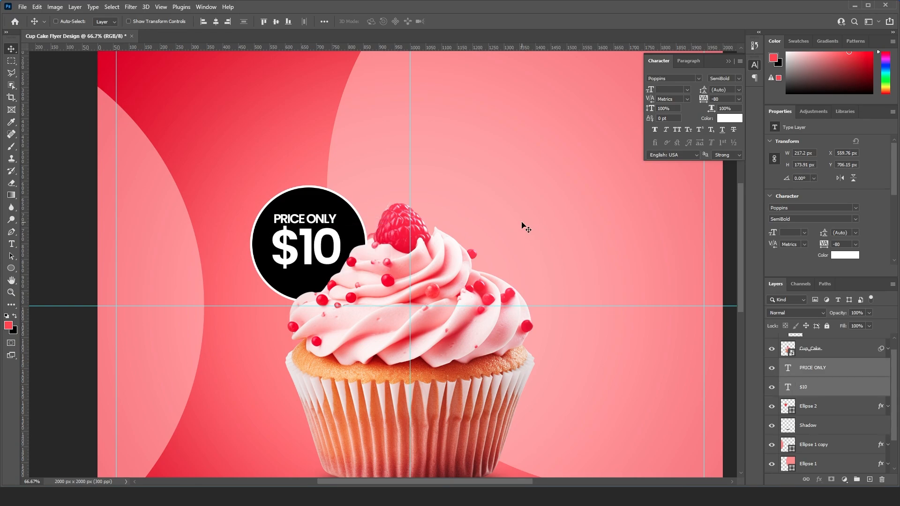
key(Right)
key(Right)
key(Right)
key(Right)
key(Down)
key(Down)
key(Down)
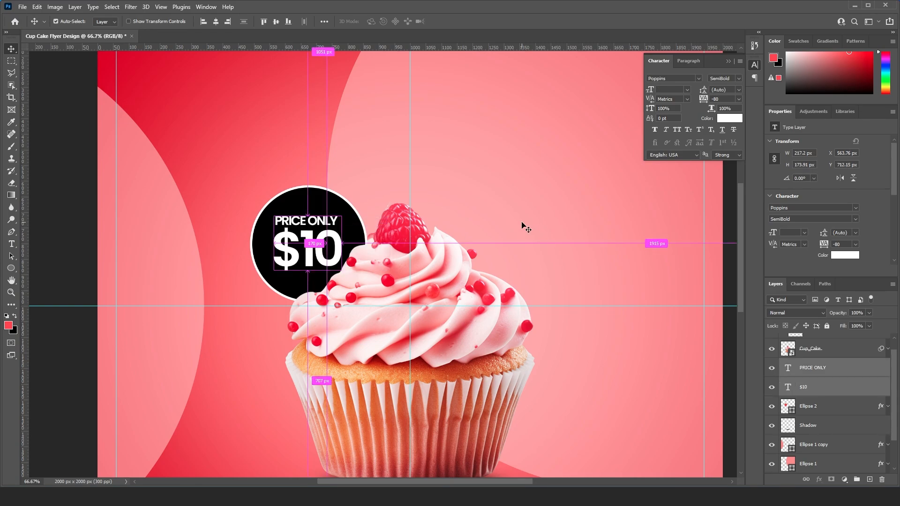
- Place the Strawberry image above the PRICE ONLY layer, in the flyer's upper-left area, and scale it to about 366 px wide
key(ctrl+minus)
key(ctrl+minus)
click(843, 363)
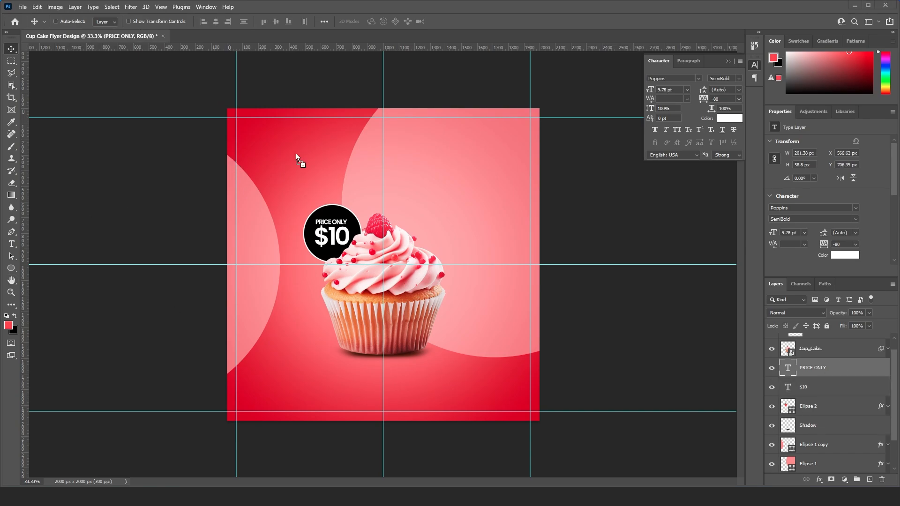
drag(297, 153, 302, 150)
drag(539, 110, 308, 159)
key(Return)
key(ctrl+t)
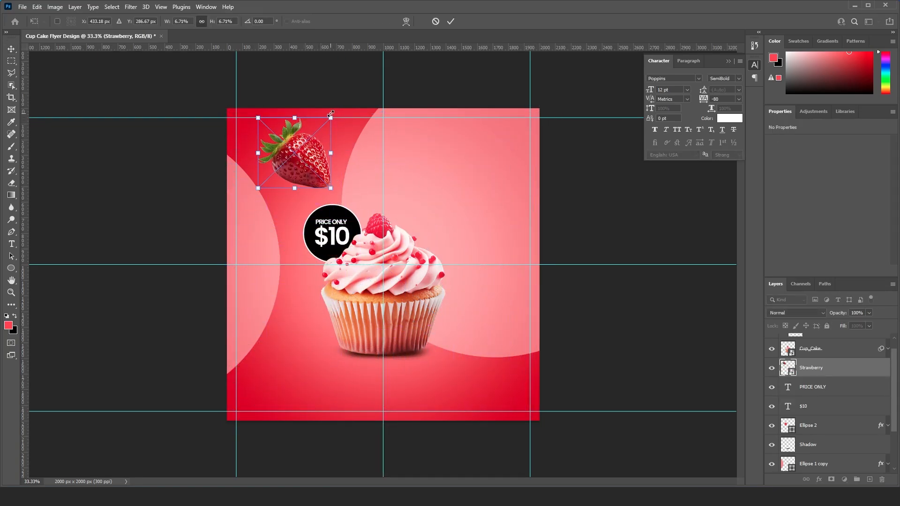
drag(330, 114, 335, 112)
key(Return)
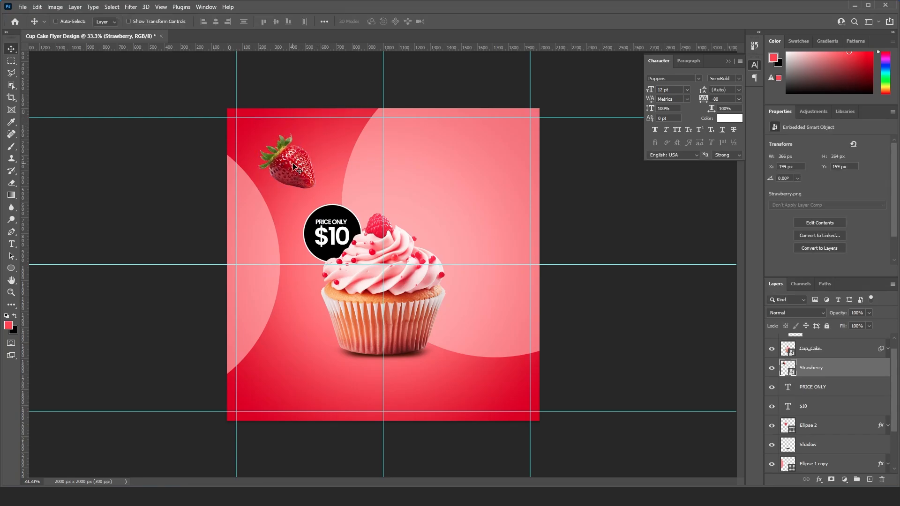
- Apply Curves to the strawberry, raising the highlights at input 188 to output 205 and adding a shadow point
key(ctrl+m)
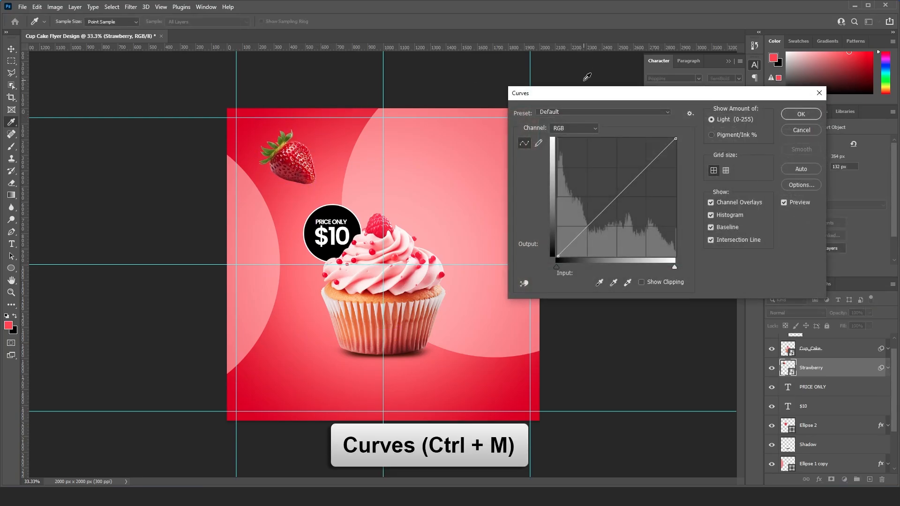
drag(605, 193, 605, 184)
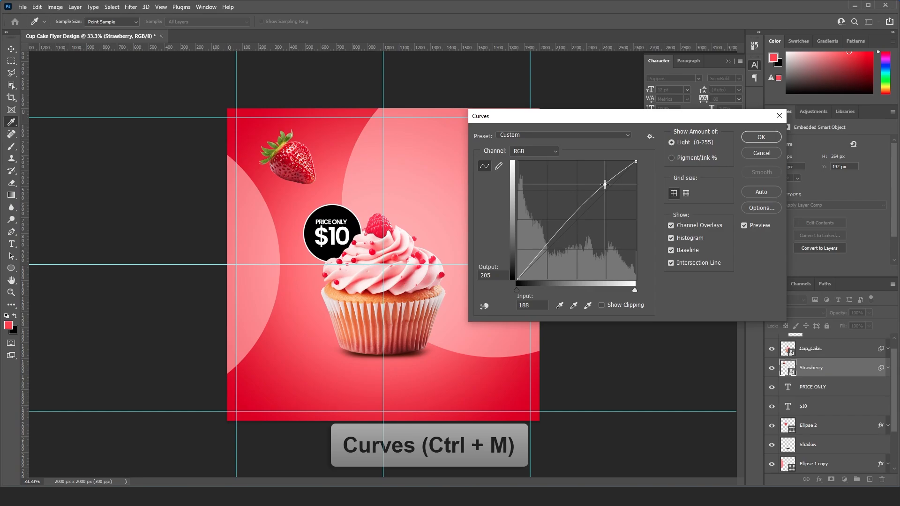
click(546, 248)
click(755, 139)
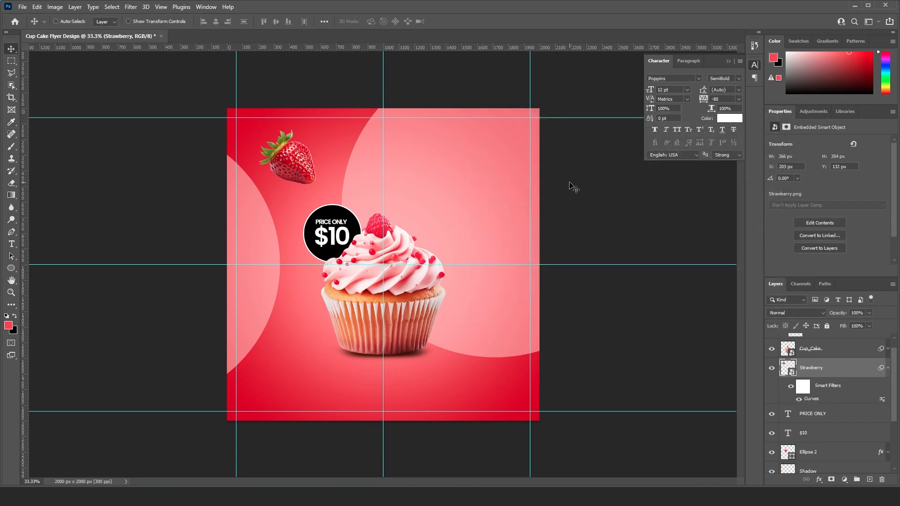
- Duplicate the strawberry layer twice and move the top copy to the right of the cupcake
click(889, 369)
drag(846, 374, 870, 480)
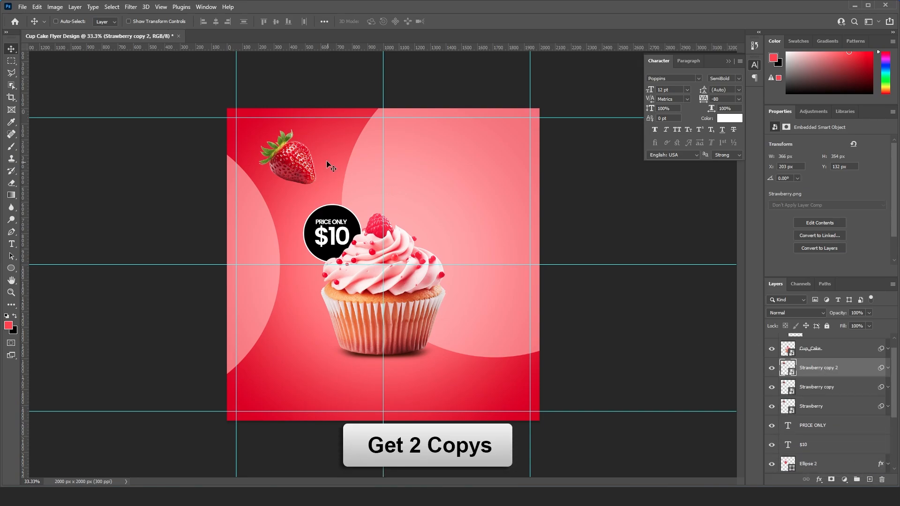
drag(329, 166, 517, 208)
- Enlarge the top strawberry copy to about 550 px wide, rotate it 90.17° and position it beside the cupcake near the flyer's right edge
key(ctrl+t)
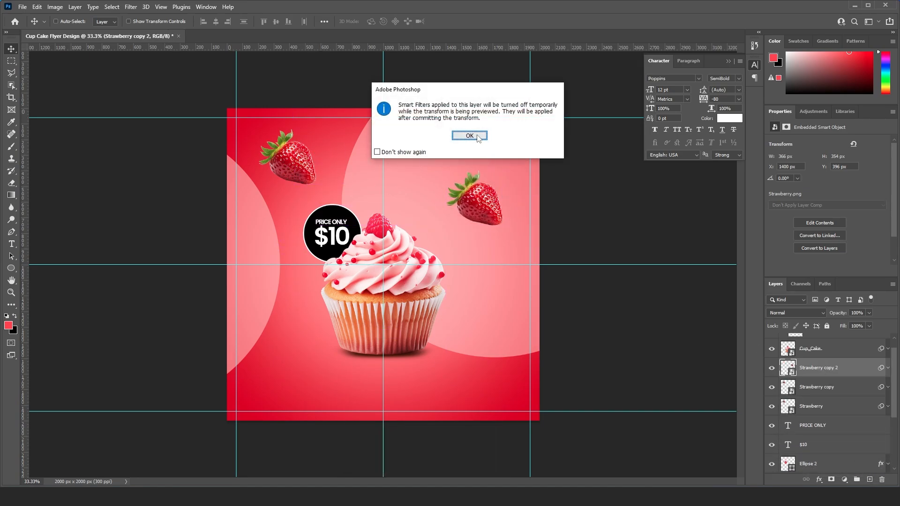
click(470, 136)
drag(513, 168, 535, 259)
key(Return)
drag(486, 216, 490, 218)
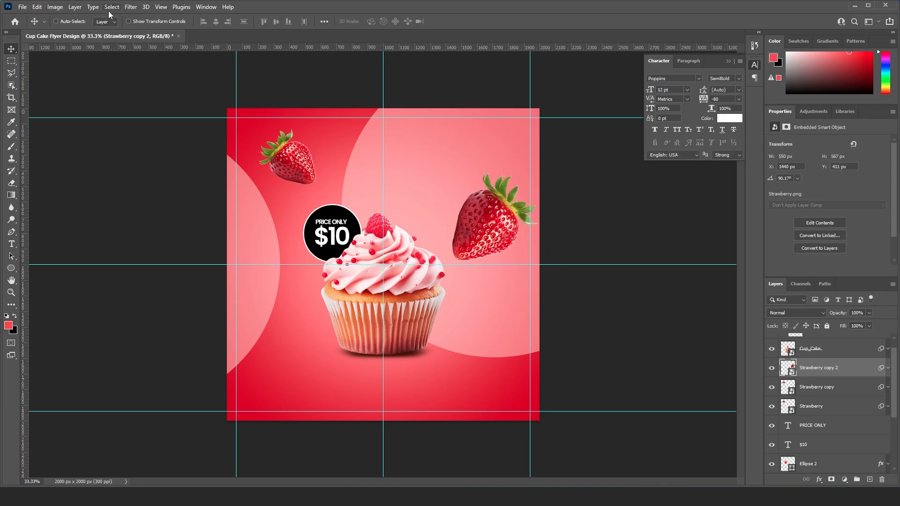
- Apply a Gaussian Blur with a 20.8 px radius to the large strawberry beside the cupcake
click(131, 7)
mouse_move(141, 126)
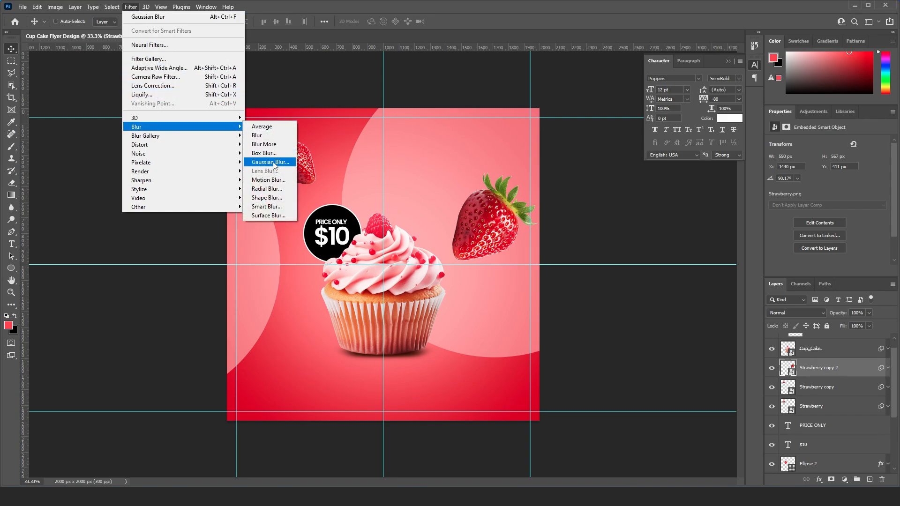
click(270, 162)
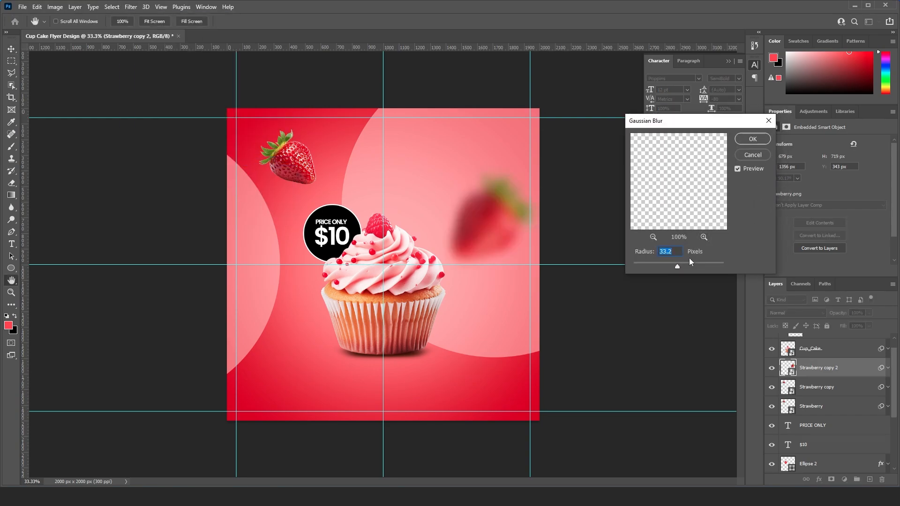
drag(677, 266, 673, 266)
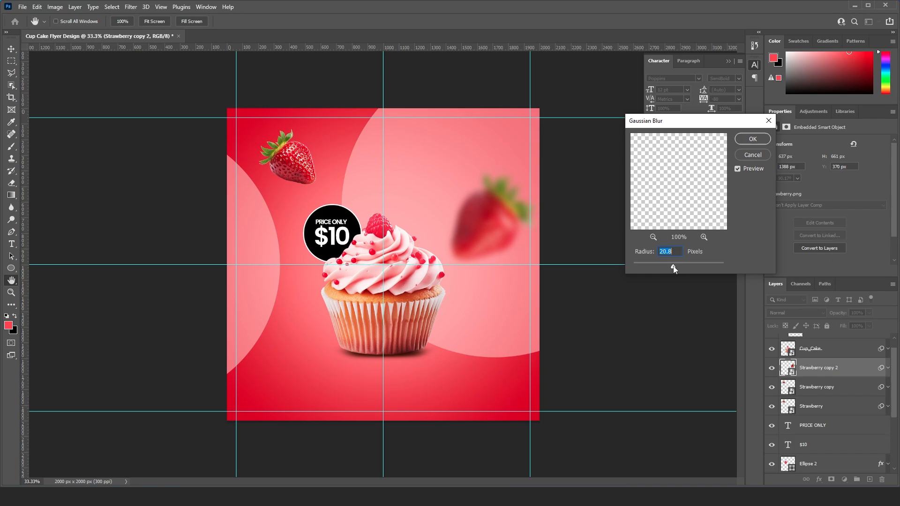
click(752, 139)
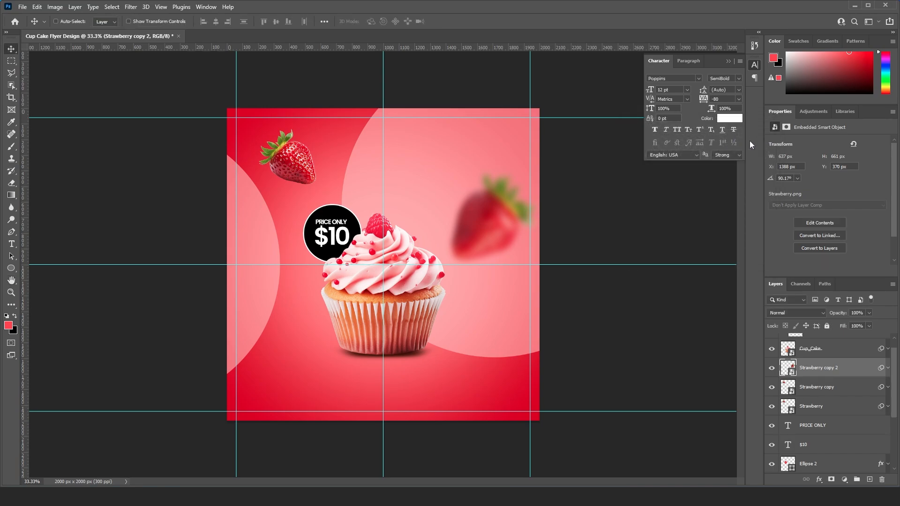
- Move the Strawberry copy to the lower left of the cupcake, scale it to about 304 px wide and rotate it -18.17°
click(806, 355)
scroll(806, 375, up, 1)
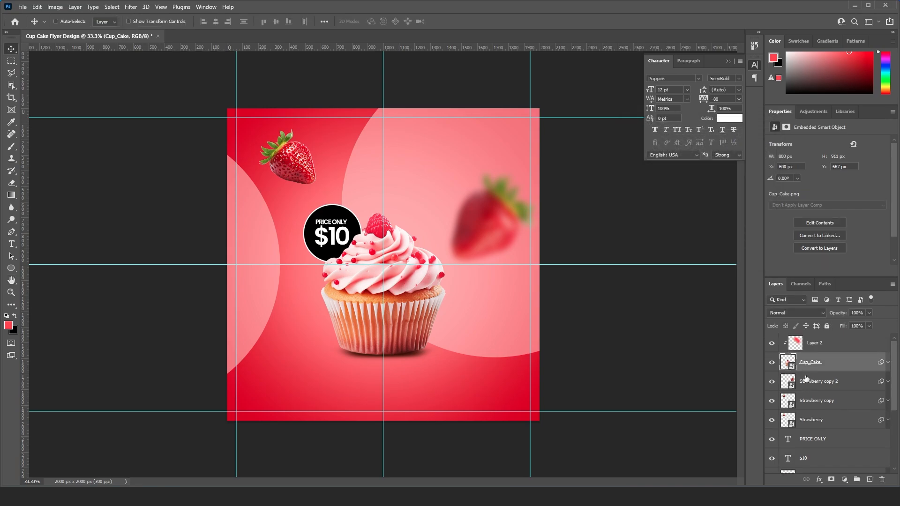
click(772, 363)
click(772, 363)
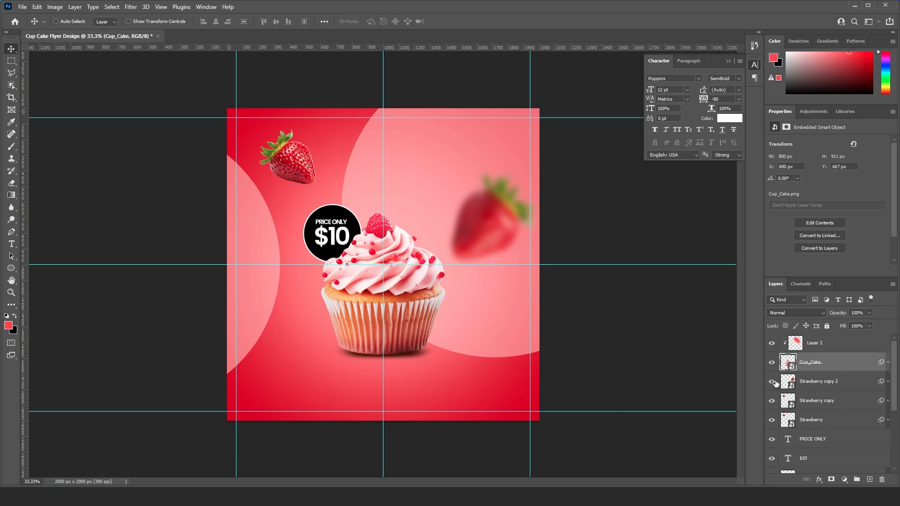
click(801, 403)
drag(323, 188, 297, 339)
key(ctrl+t)
key(Return)
key(Return)
- Blur the lower-left strawberry with a 20.8 px Gaussian Blur and shift the sharp upper-left strawberry slightly to the right
click(132, 7)
mouse_move(165, 125)
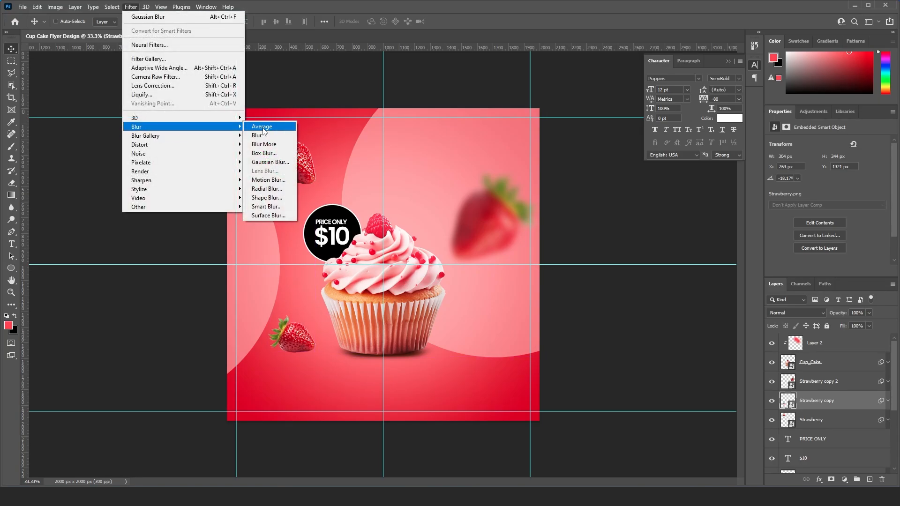
click(267, 165)
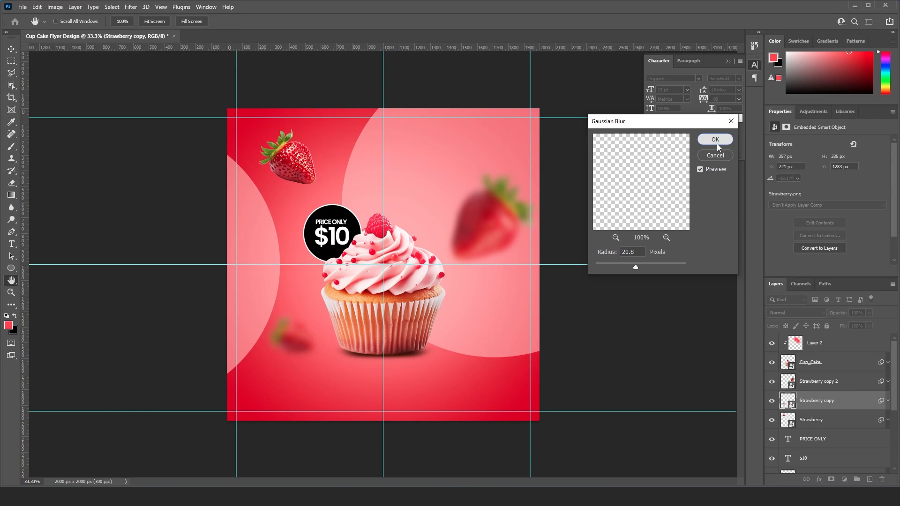
click(716, 143)
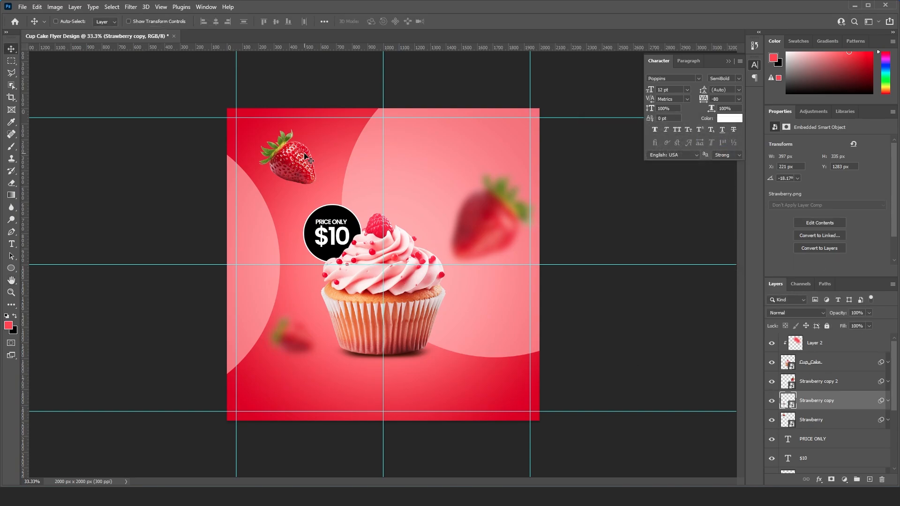
drag(306, 157, 313, 156)
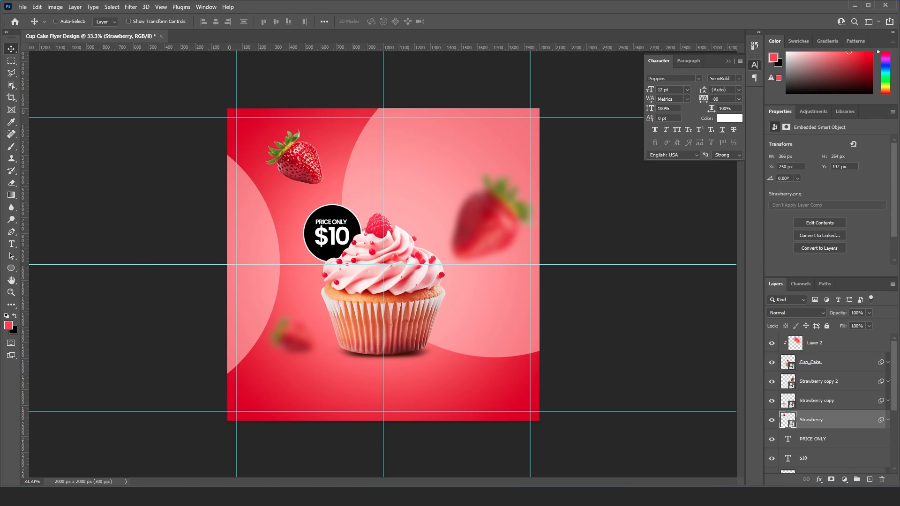
- Place the Cup_Cake_Logo image in the flyer's upper-left corner and scale it to about 159 px wide
drag(183, 169, 252, 139)
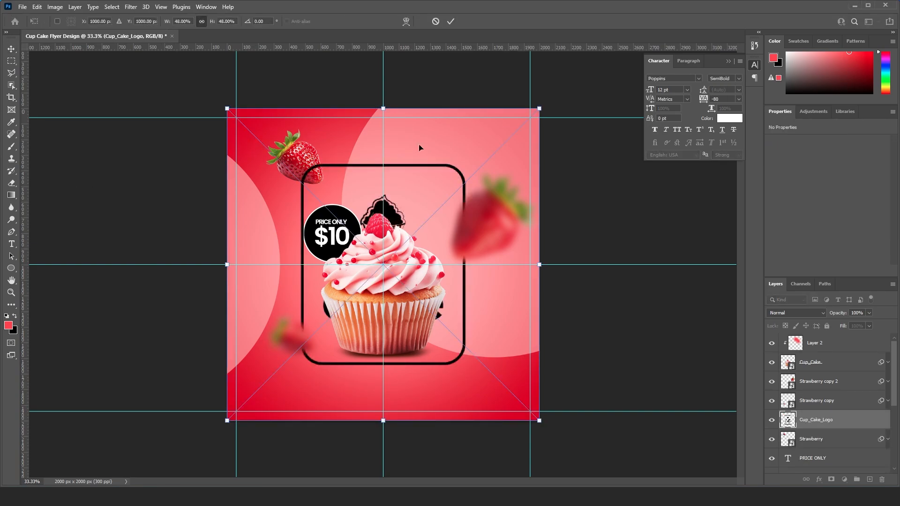
drag(540, 110, 301, 122)
key(Return)
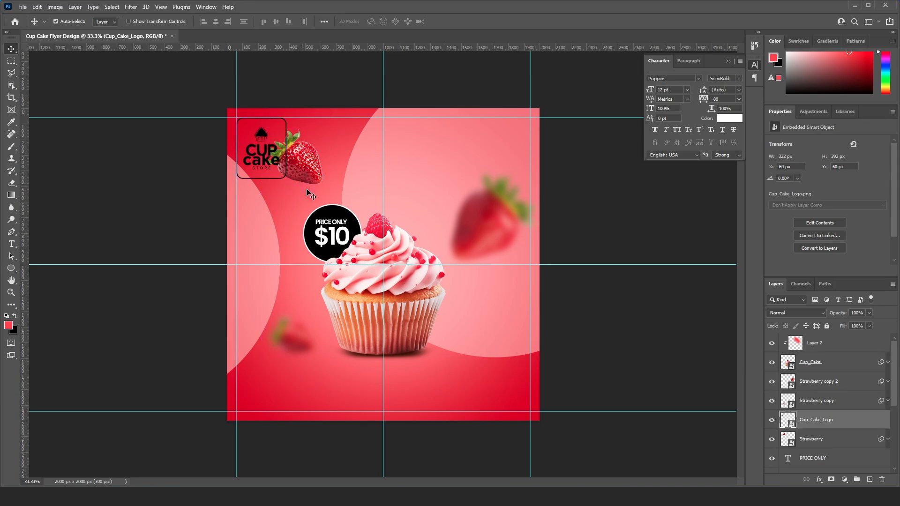
key(ctrl+t)
drag(311, 195, 420, 358)
key(Return)
- Align the logo with the intersection of the left and top guides, at about X 62 px, Y 59 px
key(ctrl+plus)
key(ctrl+plus)
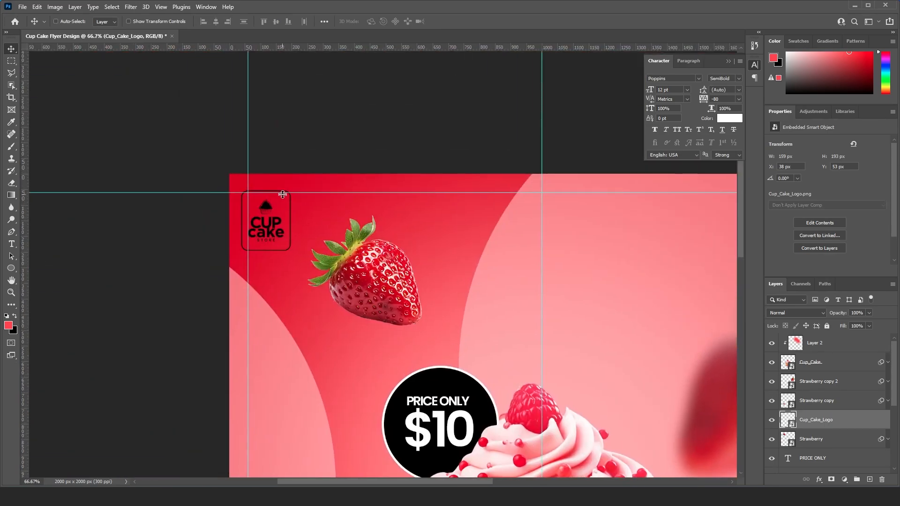
drag(282, 196, 289, 198)
drag(332, 244, 325, 237)
key(Up)
key(Up)
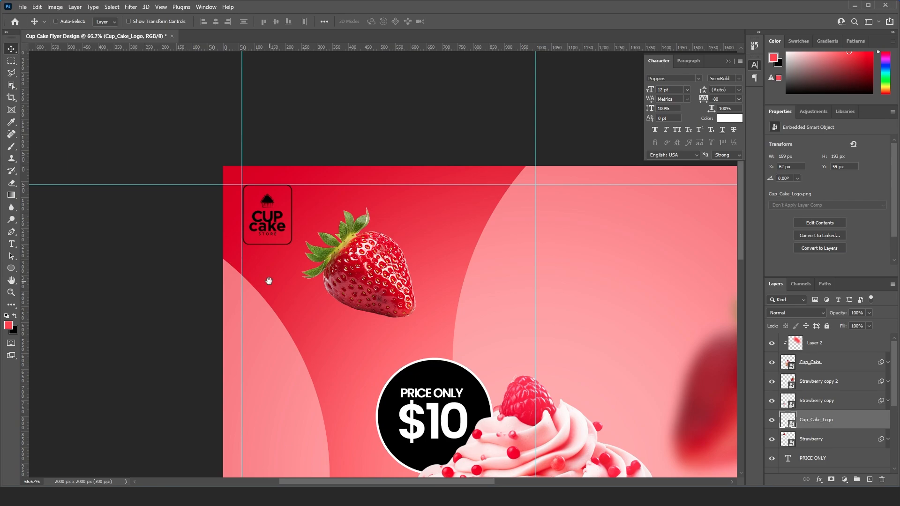
- Add a near-white Color Overlay (#fef7f8) to the logo layer and set the layer opacity to 75%
drag(269, 281, 261, 253)
right_click(846, 418)
click(693, 81)
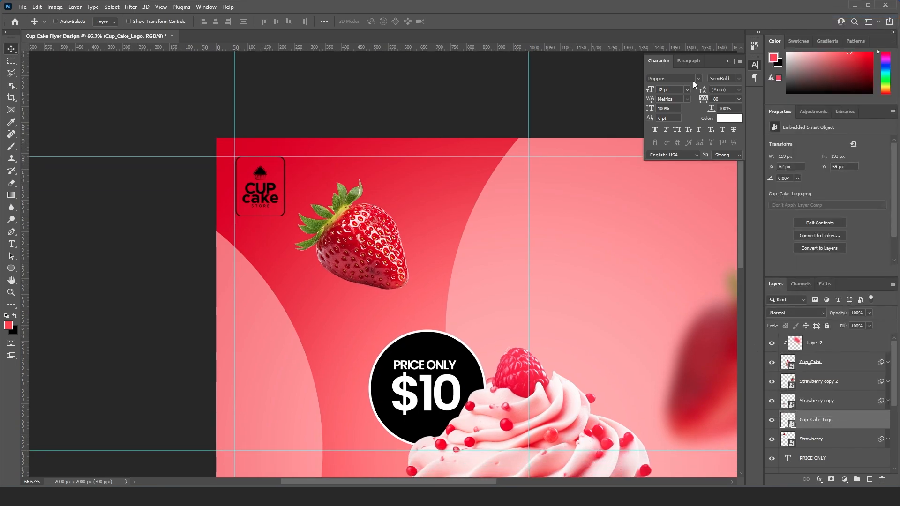
click(493, 219)
click(665, 128)
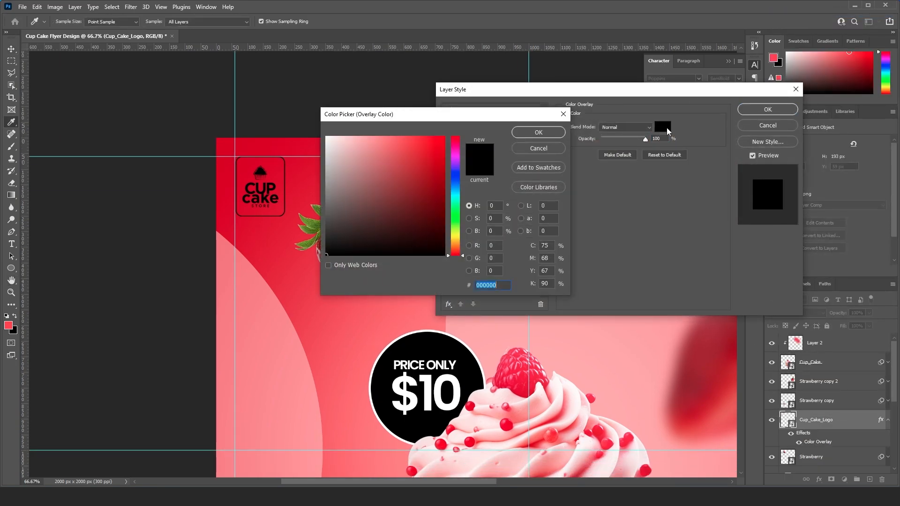
click(554, 374)
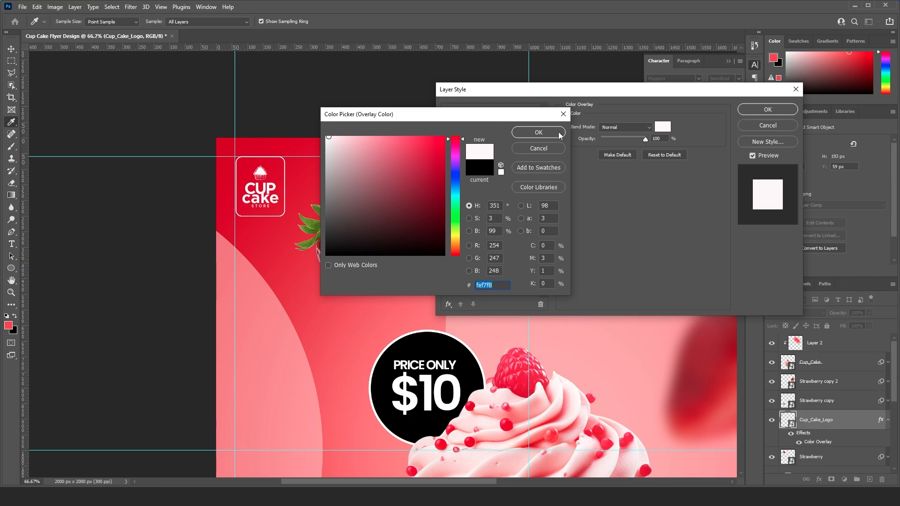
key(Return)
drag(649, 141, 685, 139)
key(Return)
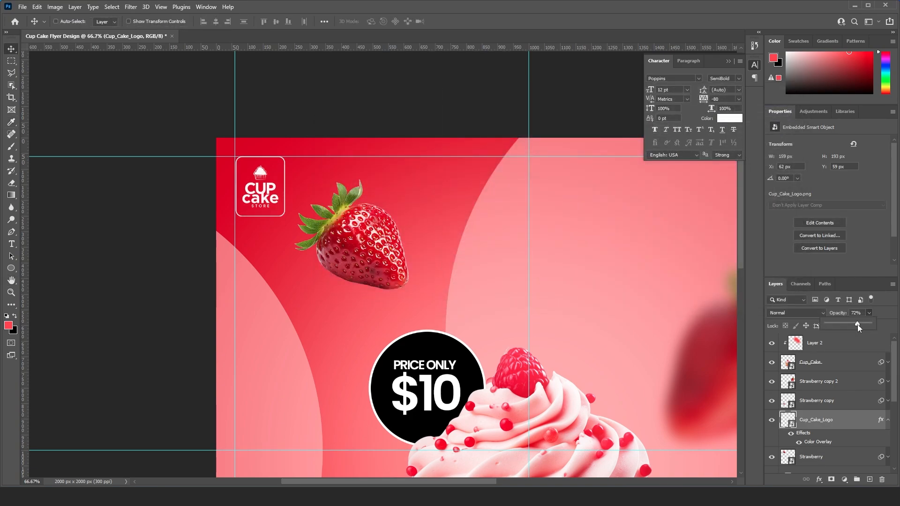
click(864, 313)
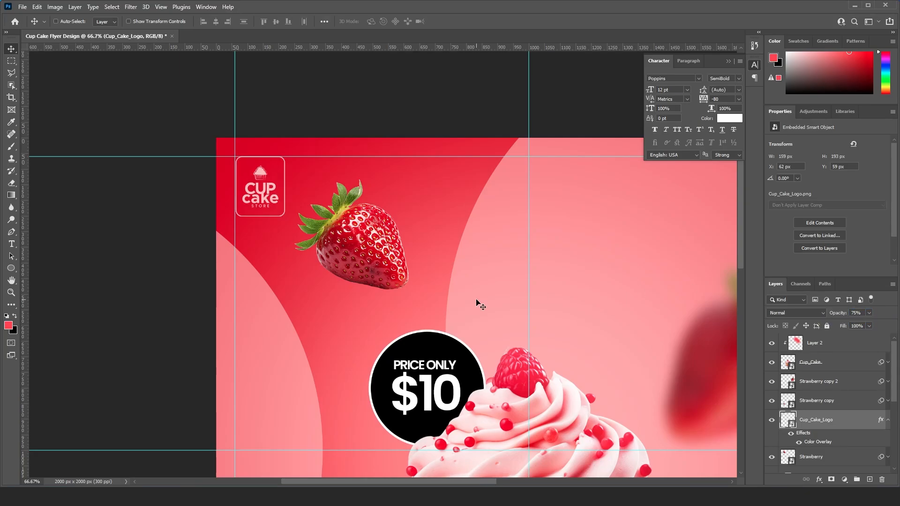
- Place the Back_Element triangle pattern below the logo, near the flyer's left edge, and scale it to about 66 px wide
key(ctrl+minus)
key(ctrl+minus)
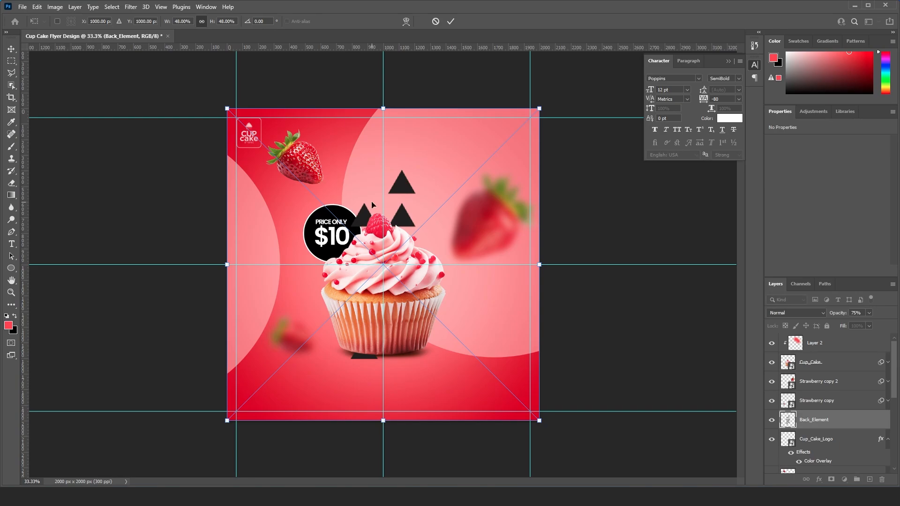
drag(539, 107, 281, 168)
key(Return)
- Give the Back_Element layer a dark red Color Overlay (#a60209) sampled from the strawberry
right_click(824, 430)
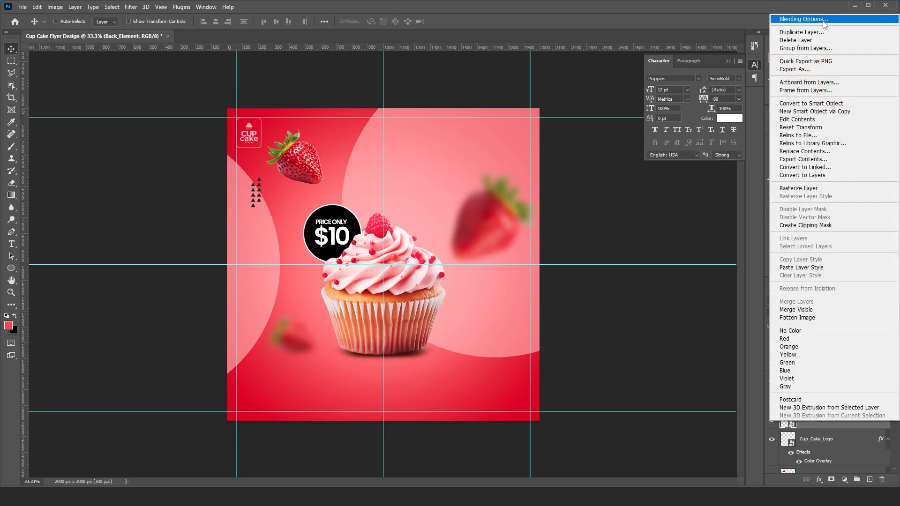
click(797, 14)
click(486, 219)
click(662, 127)
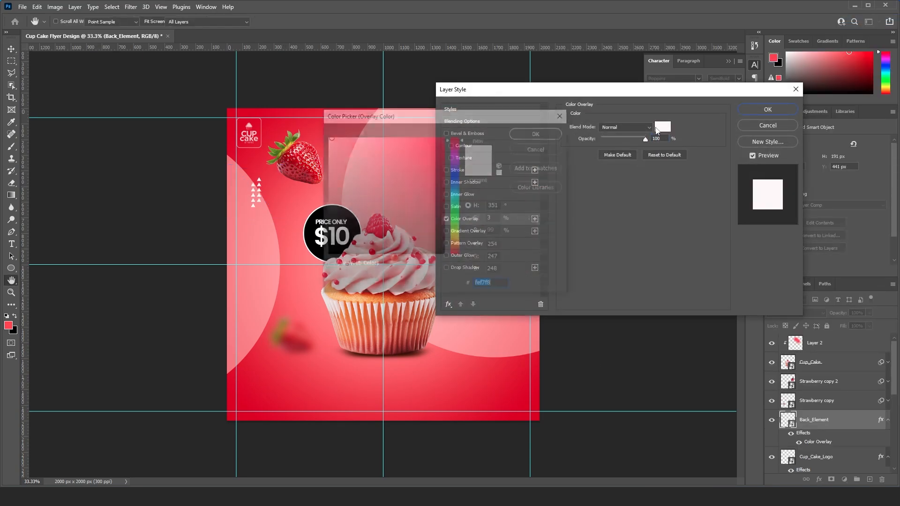
click(298, 160)
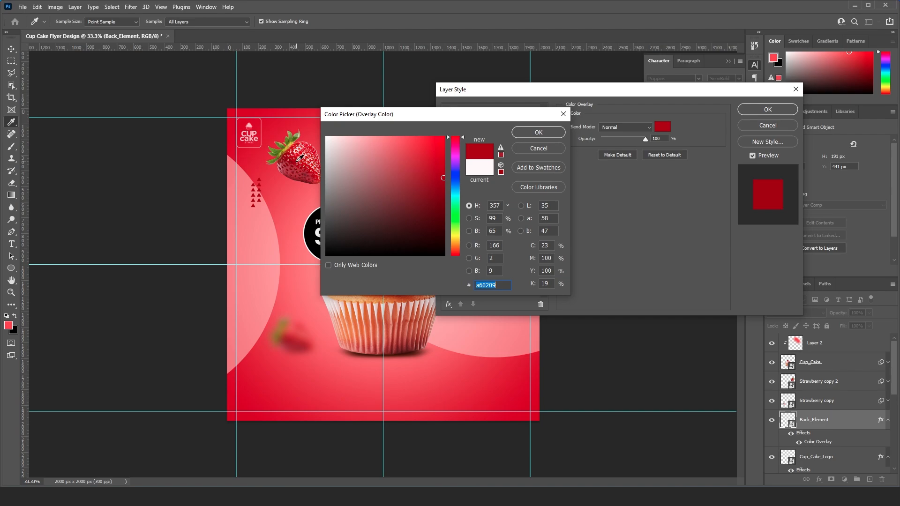
click(539, 133)
key(Return)
- Duplicate the triangle pattern, rotate the copy 180° and position it to the lower right of the cupcake
drag(271, 202, 450, 385)
key(ctrl+t)
key(Return)
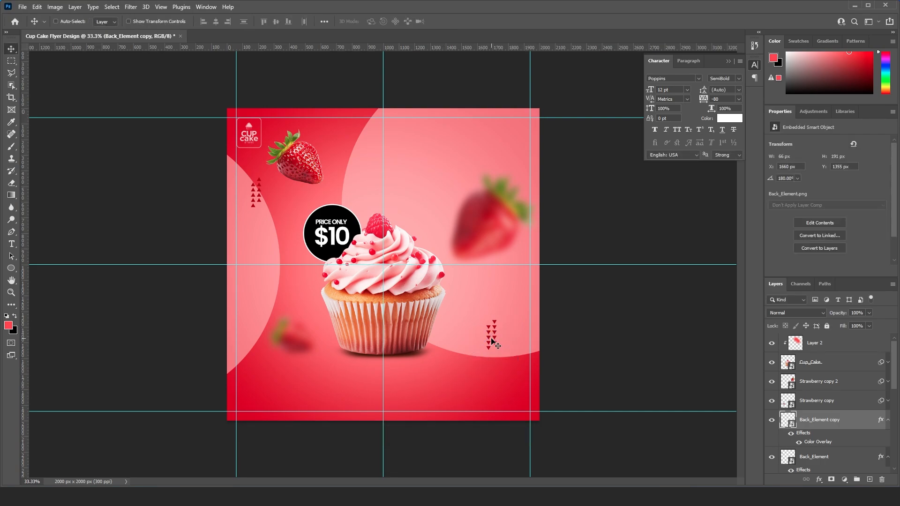
drag(492, 342, 510, 328)
key(shift+Up)
key(shift+Up)
- Nudge the original triangle pattern to X 166 px, Y 475 px and collapse its layer effects list
right_click(259, 181)
click(265, 189)
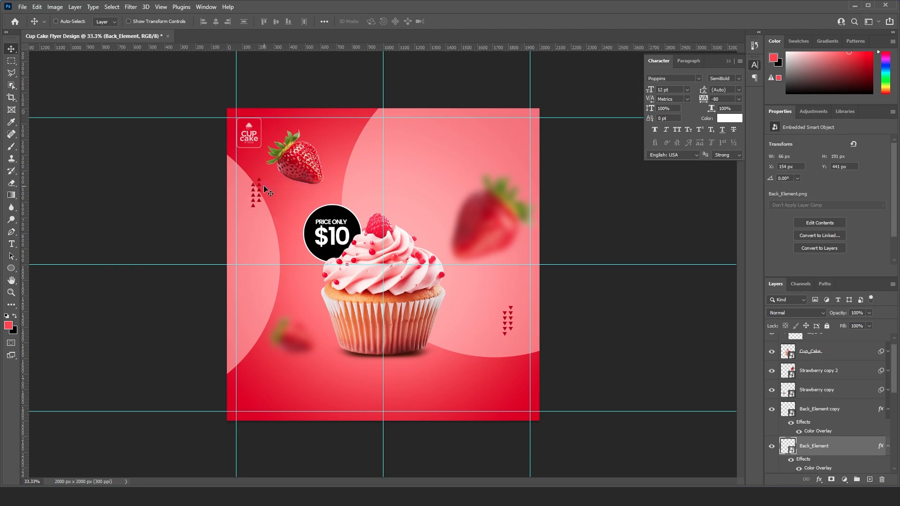
right_click(259, 193)
click(272, 203)
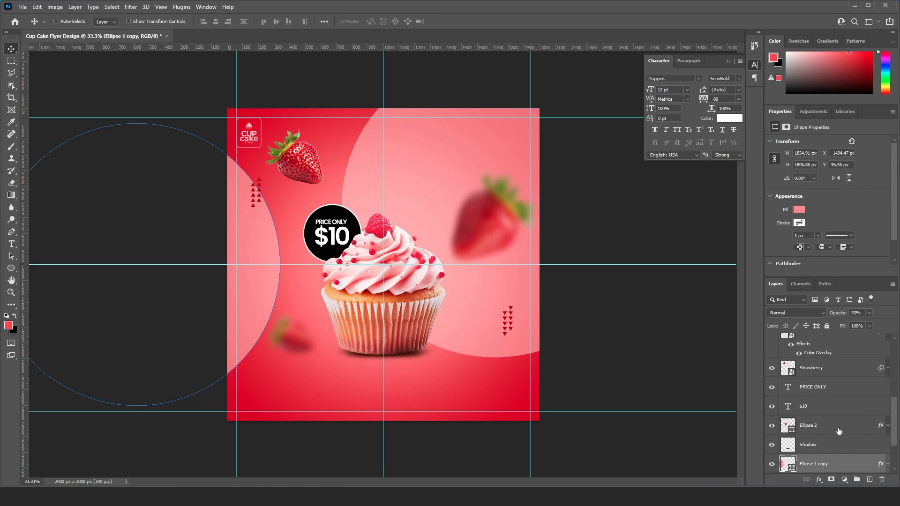
click(820, 427)
right_click(254, 206)
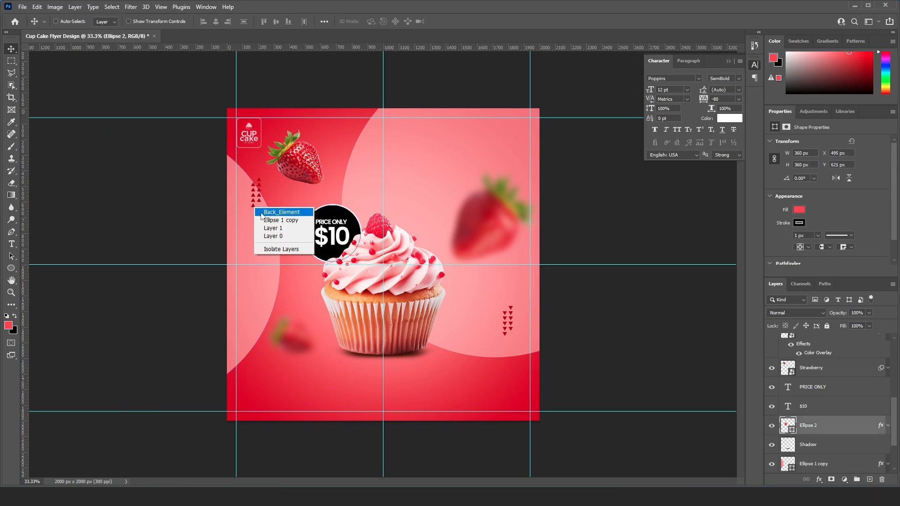
click(262, 212)
key(Right)
key(Right)
key(Right)
key(Right)
key(Right)
key(Right)
key(Right)
key(Right)
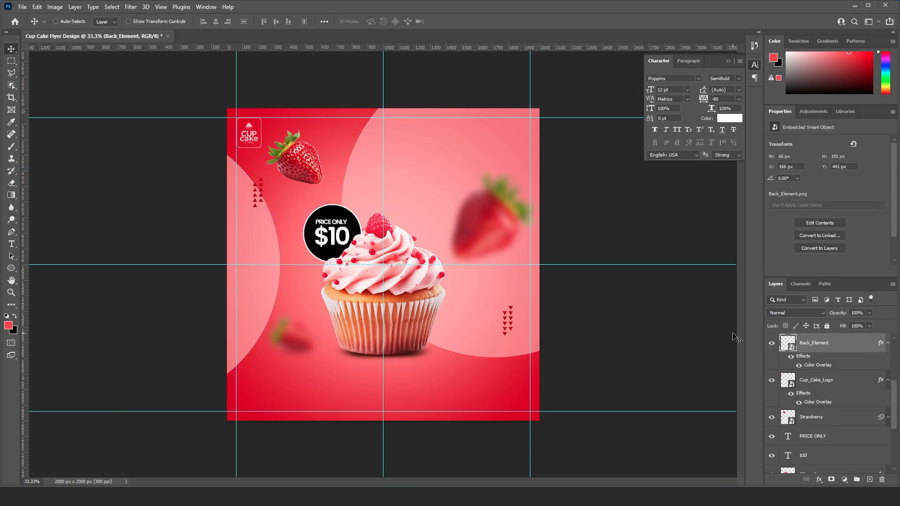
key(Down)
key(Down)
key(Down)
key(Down)
key(Down)
key(Down)
key(Down)
key(Down)
key(Down)
key(Down)
key(Down)
key(Down)
key(Down)
key(Down)
key(Down)
key(Down)
key(Down)
key(Down)
key(Down)
key(Down)
scroll(869, 386, up, 3)
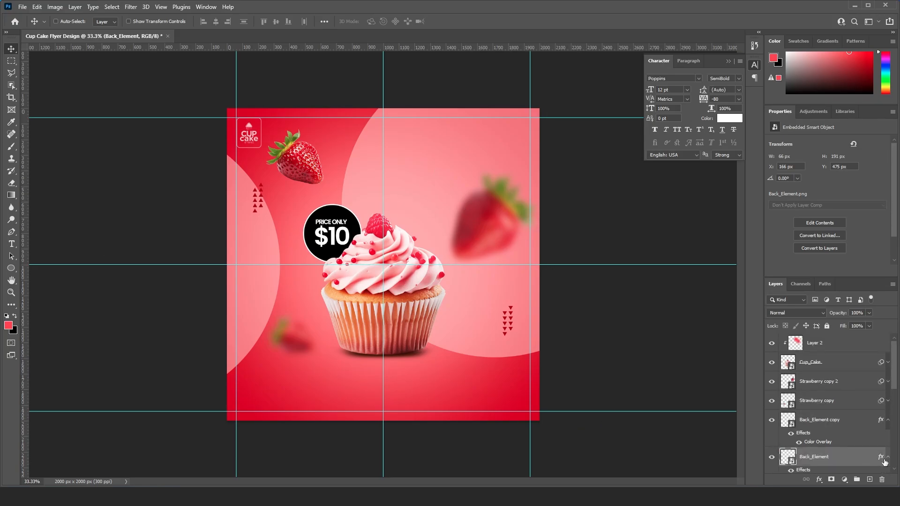
click(887, 458)
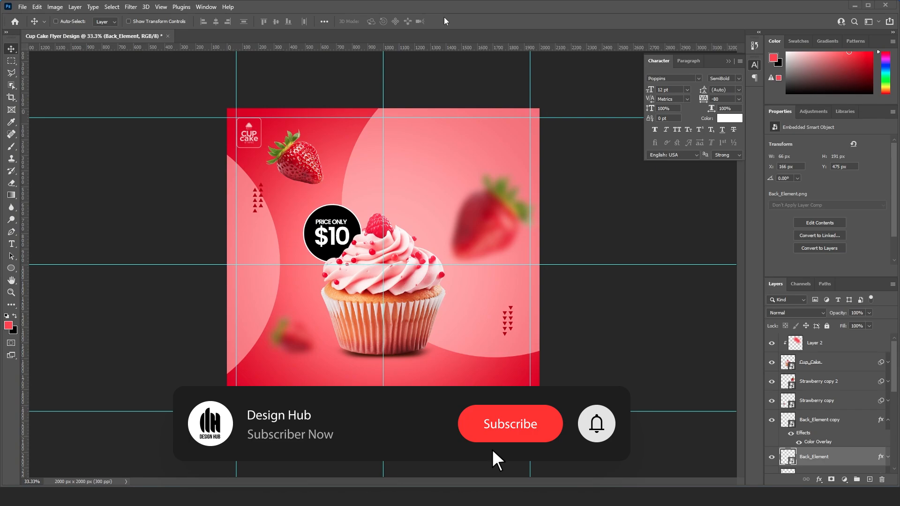
- Add the white text "cup" in Poppins SemiBold above the cupcake's right side, with tracking set to 0
click(11, 248)
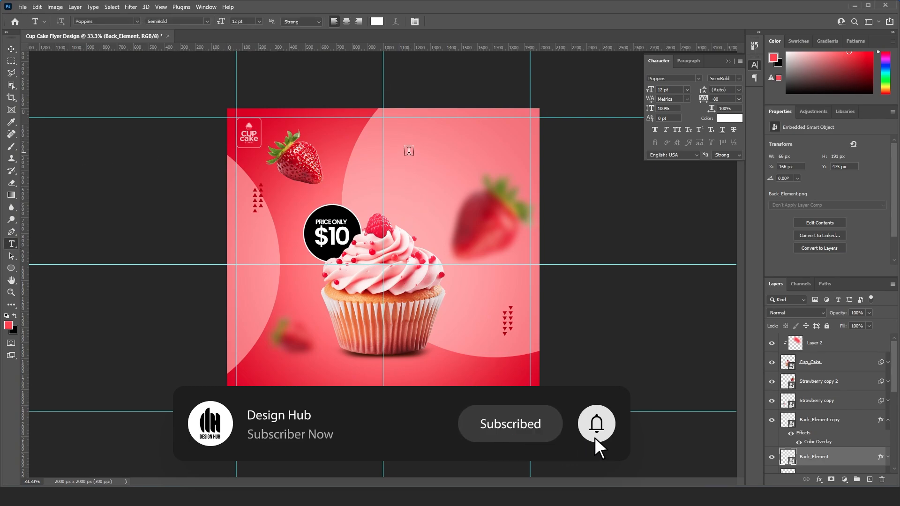
click(409, 151)
click(12, 50)
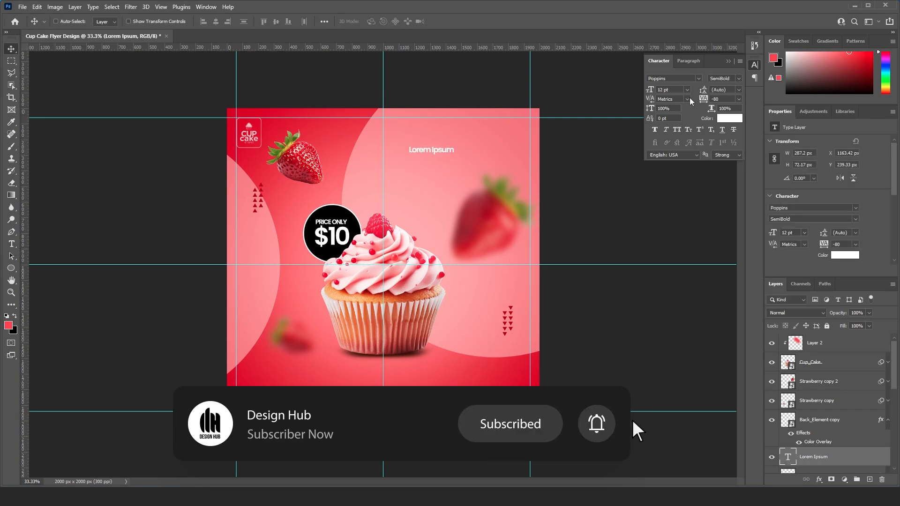
click(739, 78)
click(729, 163)
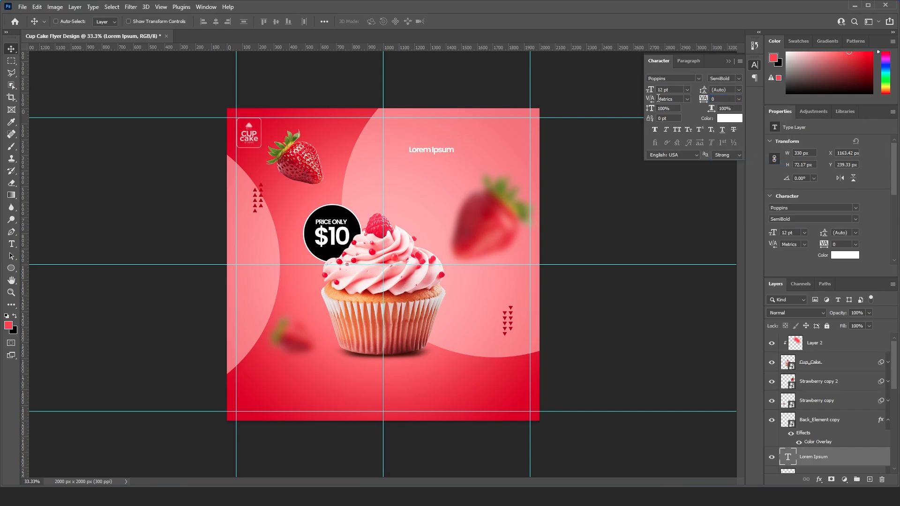
double_click(443, 154)
text(cup)
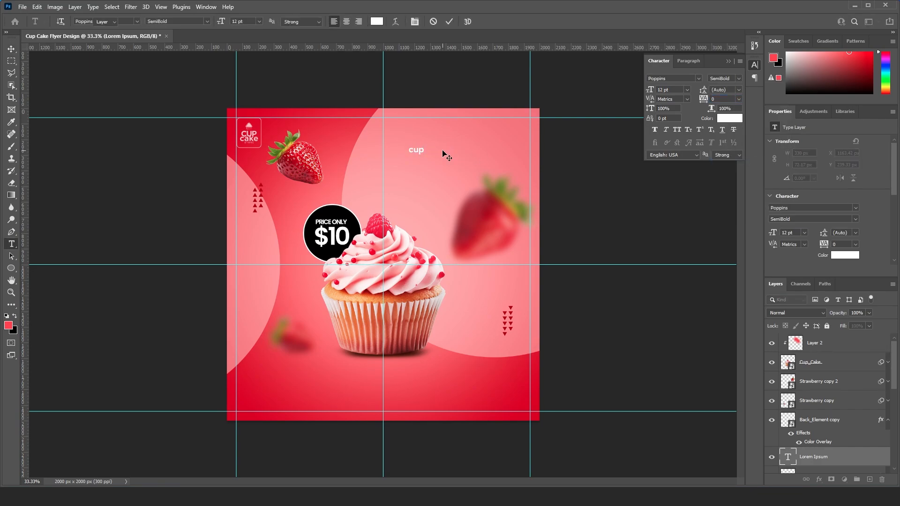
key(ctrl+Return)
- Enlarge the "cup" text to about 67.5 pt and position it in the flyer's upper-right area
key(ctrl+t)
drag(424, 146, 471, 162)
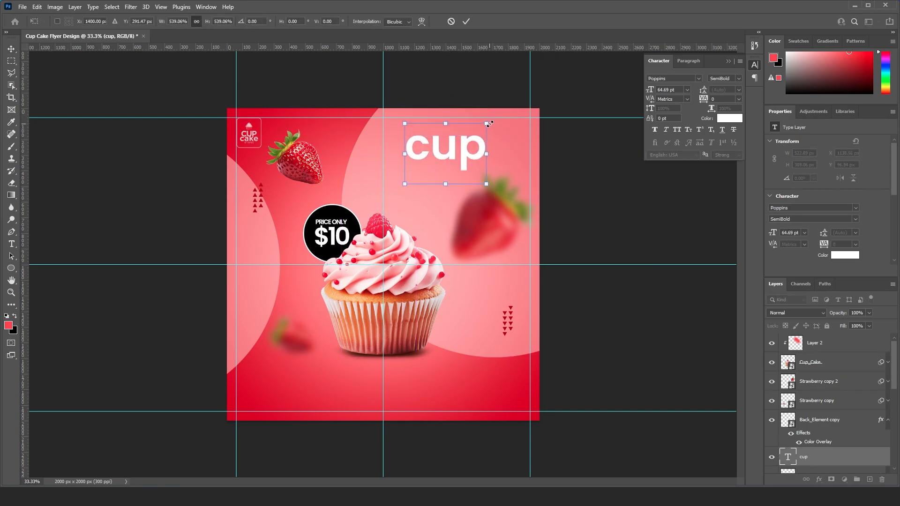
drag(487, 123, 460, 178)
key(Return)
- Duplicate the "cup" text, change the copy to "cake" and place it directly beneath "cup"
key(ctrl+j)
double_click(454, 174)
text(cake)
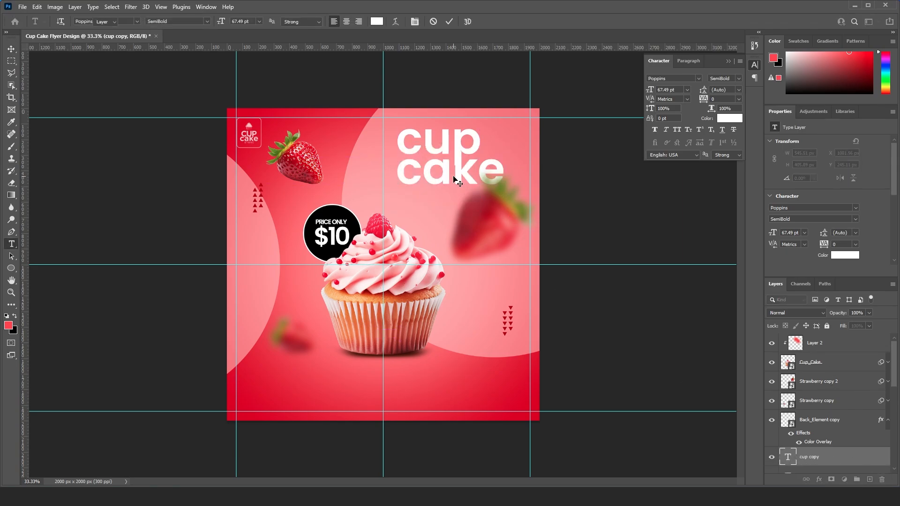
key(ctrl+Return)
drag(471, 175, 455, 180)
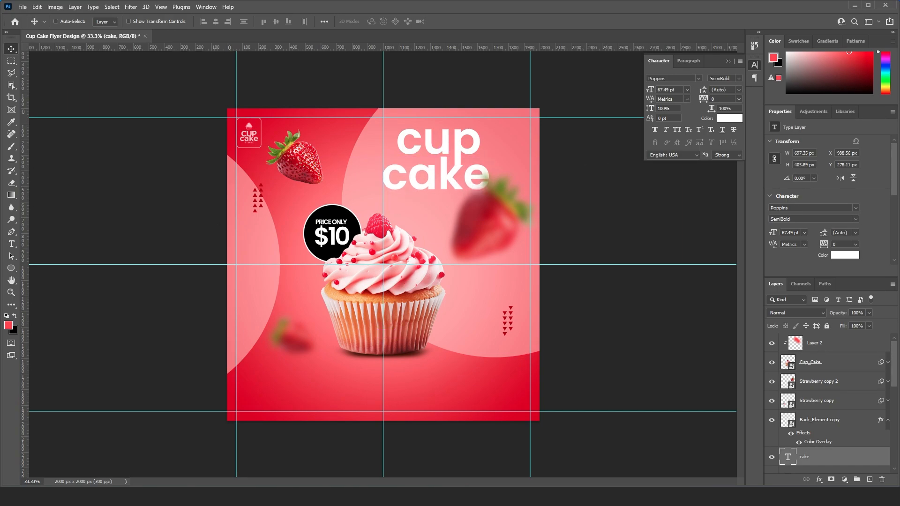
- Recolour the "cake" text from white to a deep red
double_click(454, 179)
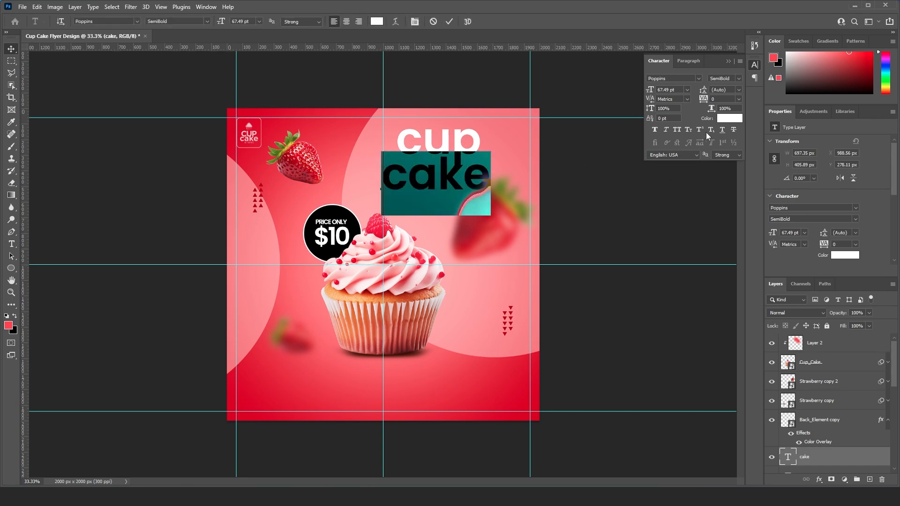
click(730, 119)
key(ctrl+v)
drag(512, 116, 513, 215)
click(533, 235)
click(510, 238)
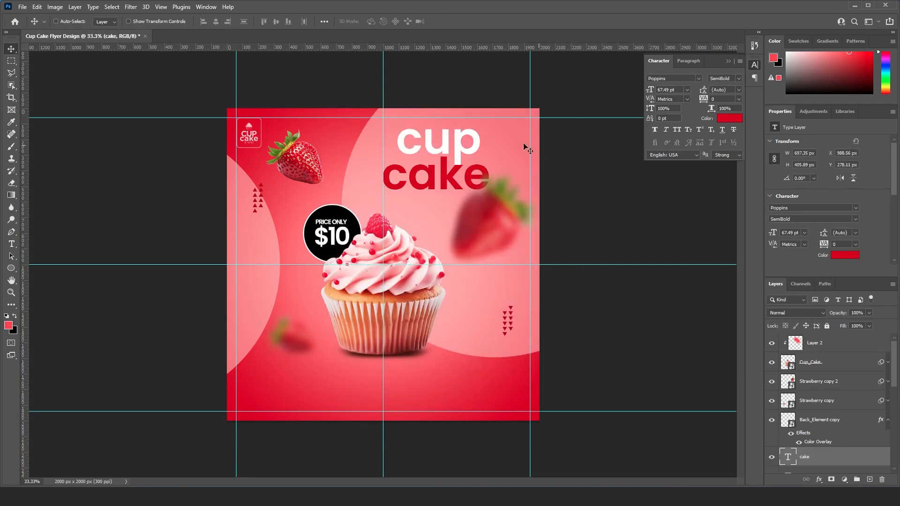
- Nudge the "cake" text slightly left and down to about X 977 px, Y 280 px
key(ctrl+plus)
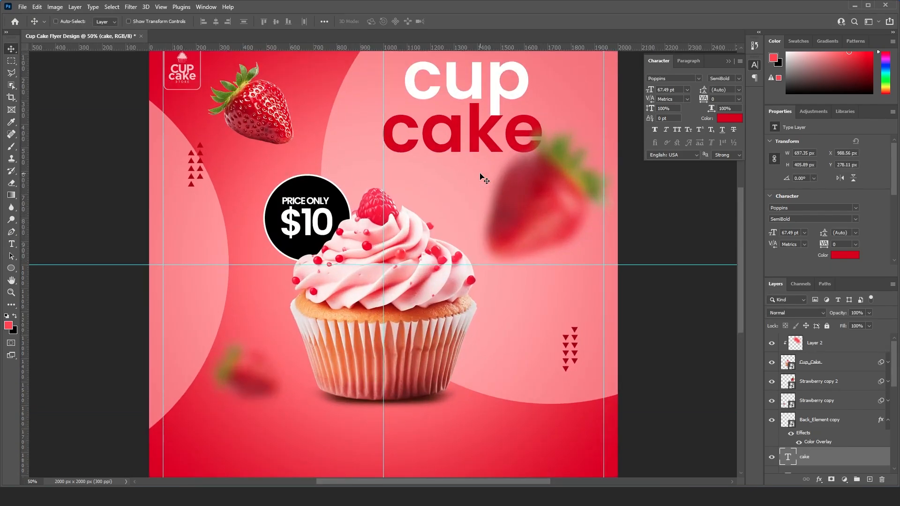
key(Left)
key(Left)
key(Left)
key(Left)
key(Left)
key(Left)
key(Left)
key(Left)
key(Left)
key(Left)
key(Left)
key(Left)
key(Down)
key(Down)
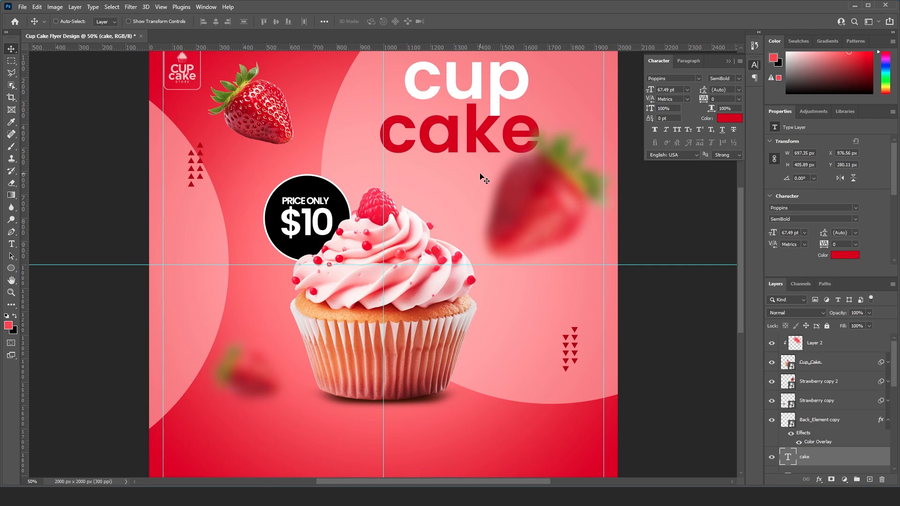
- Scale the "cup" and "cake" texts down together to 54 pt and position them at about X 1004 px, Y 119 px
scroll(817, 426, down, 2)
shift+click(809, 439)
scroll(374, 177, up, 3)
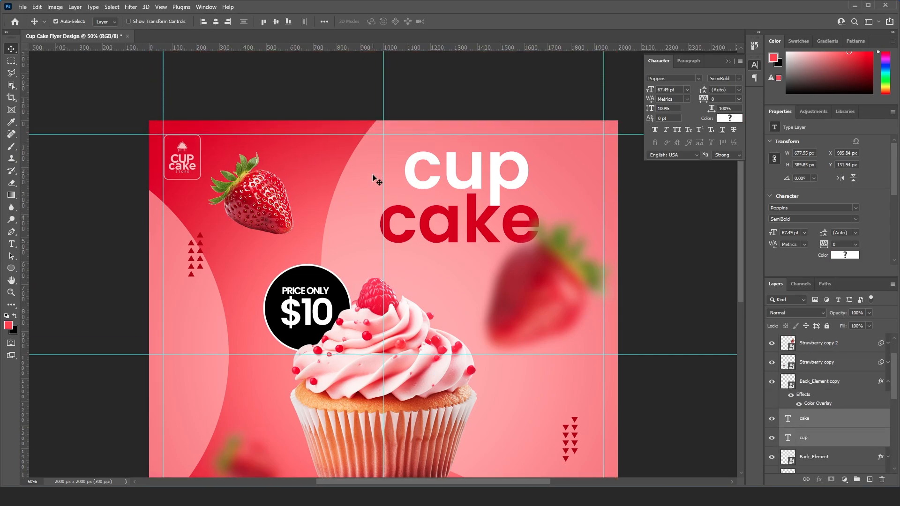
key(ctrl+t)
drag(538, 152, 525, 160)
drag(494, 187, 482, 174)
drag(513, 148, 512, 149)
key(Return)
drag(517, 218, 471, 179)
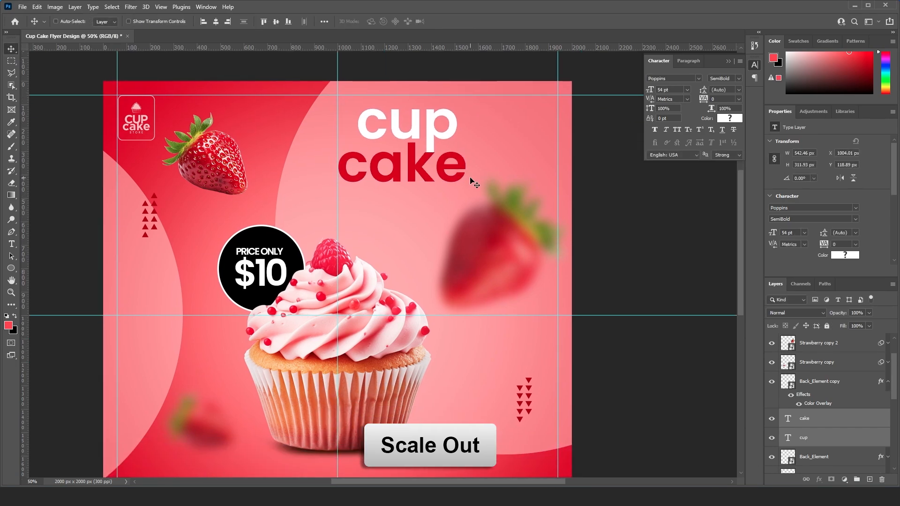
- Rotate the large blurred strawberry to about 100.3° and shift it slightly left to X 1335 px, Y 415 px
key(ctrl+minus)
right_click(495, 220)
click(525, 224)
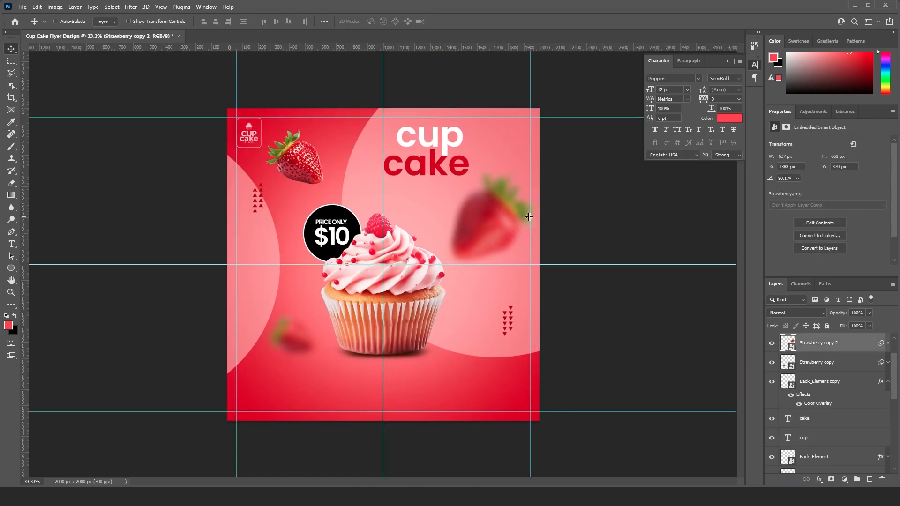
key(ctrl+t)
click(518, 135)
drag(534, 176, 551, 186)
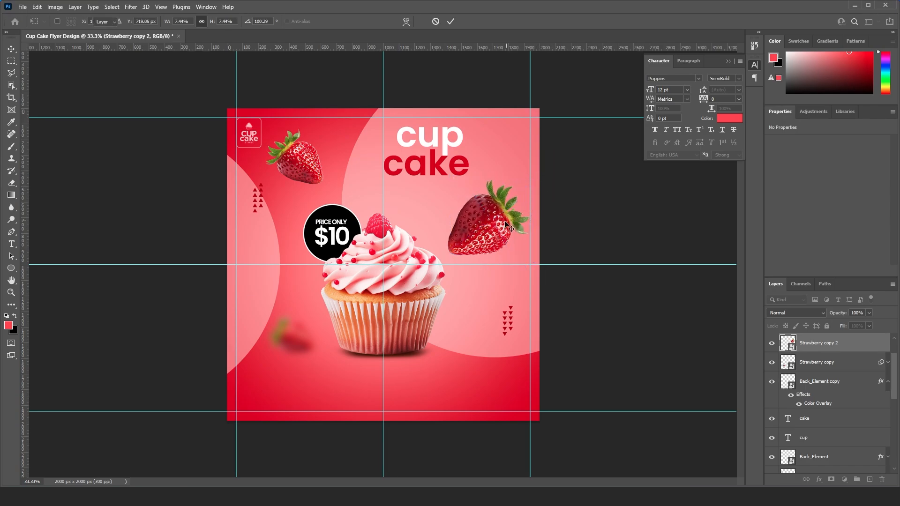
key(Return)
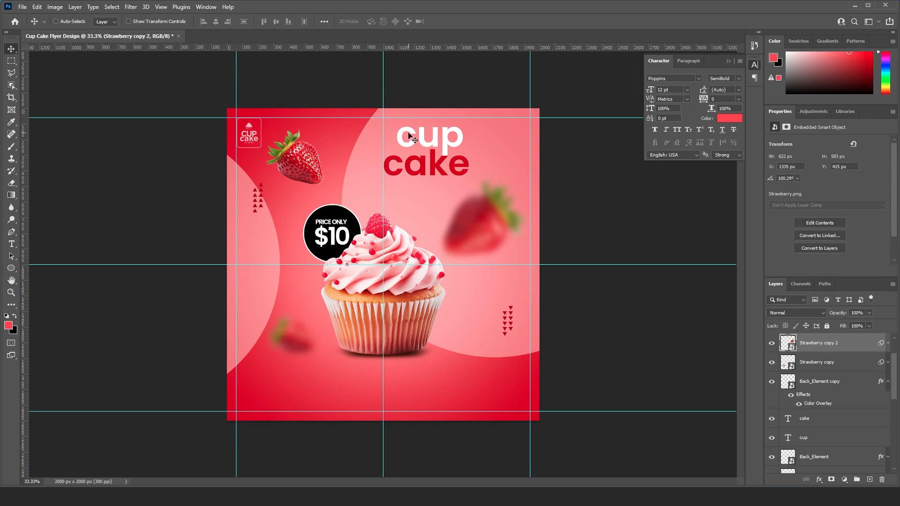
- Add the text "Strawberry" at 12 pt in the space between the headline and the cupcake
key(t)
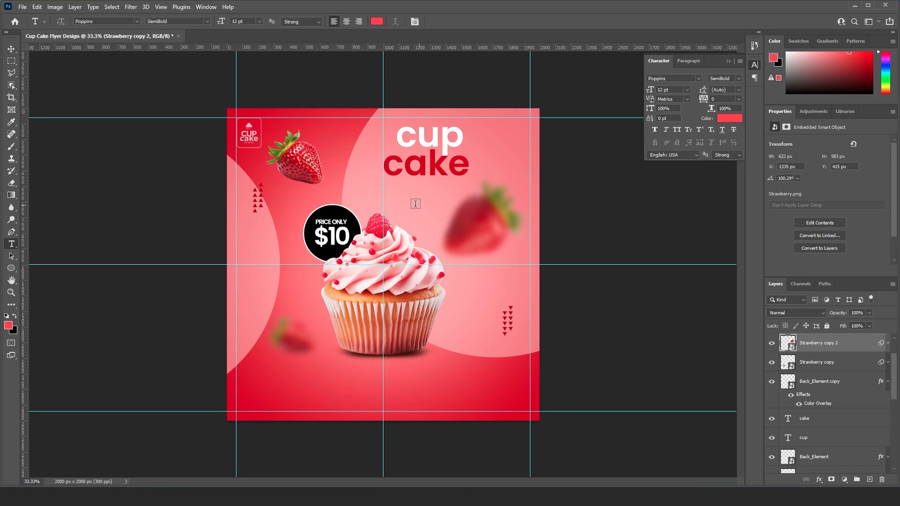
click(401, 204)
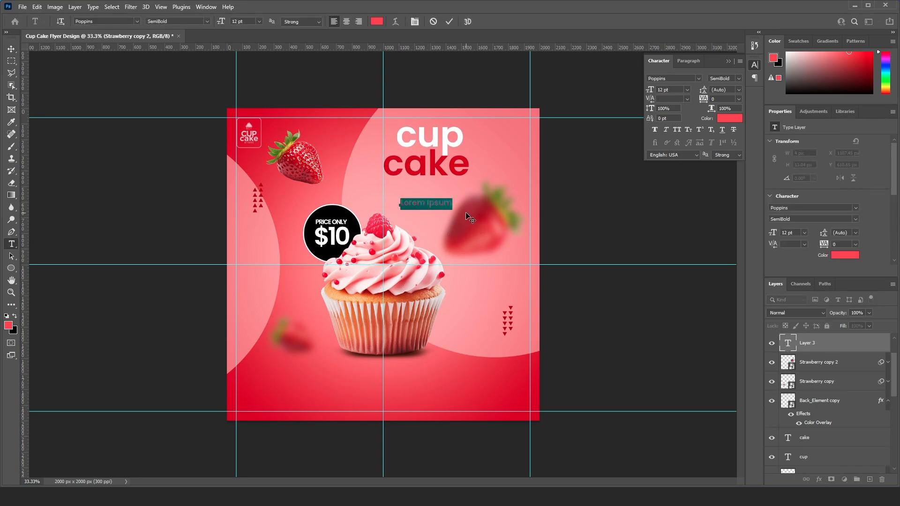
text(Straw)
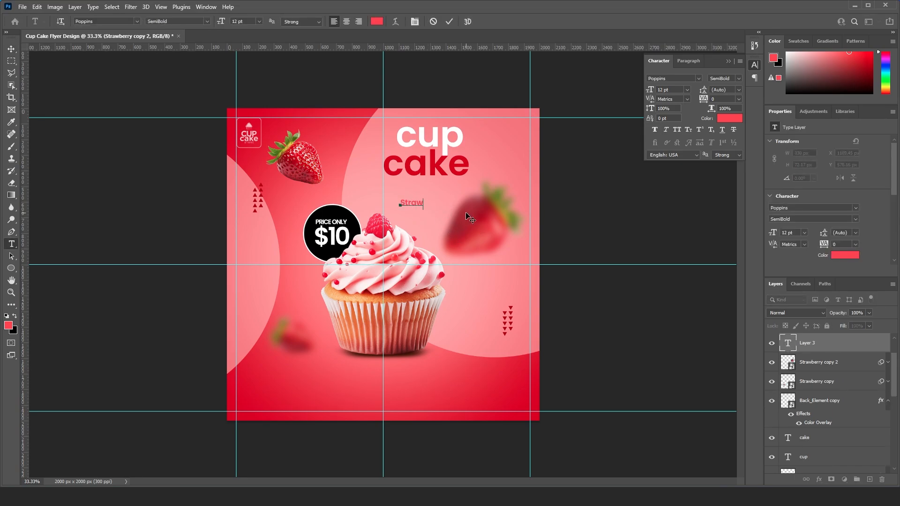
text(berry)
key(ctrl+Return)
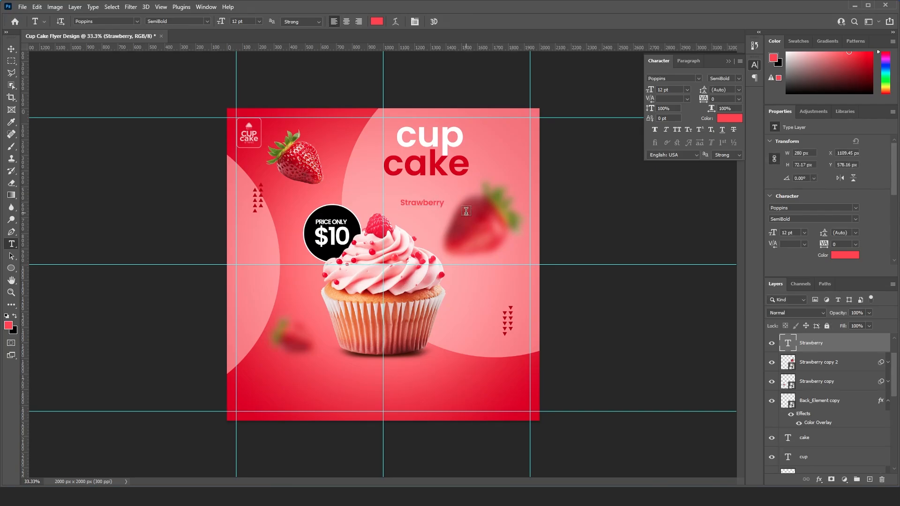
- Change the font of the "Strawberry" text to Hendrickson Regular
key(v)
click(682, 80)
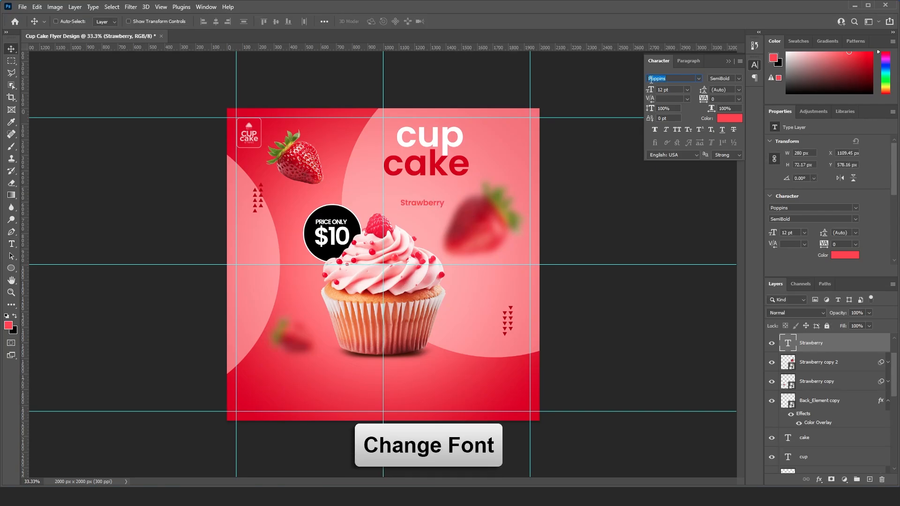
text(Hendrickson)
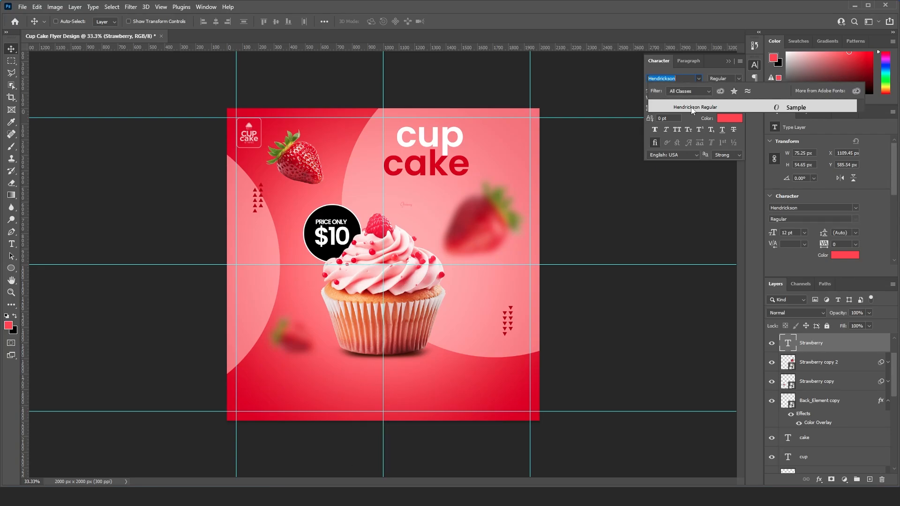
click(701, 107)
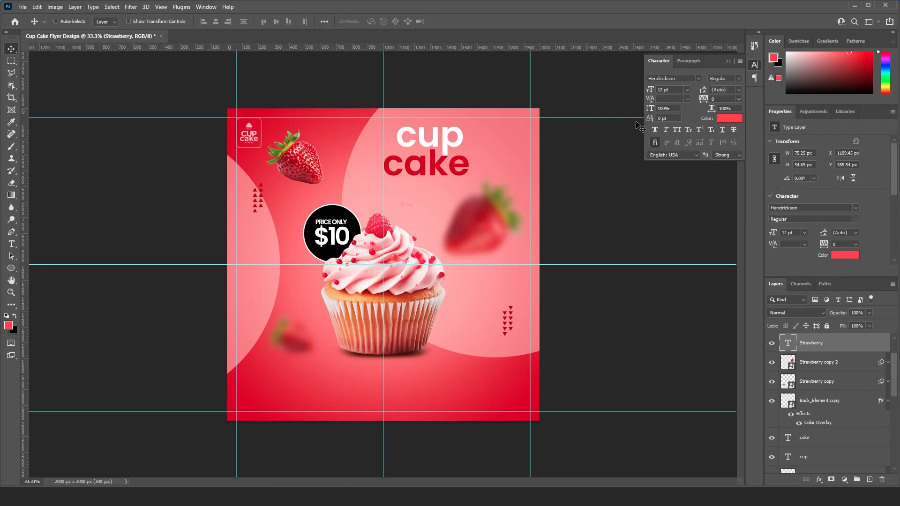
- Enlarge the "Strawberry" text to about 85.6 pt, place it over the headline and recolour it white
drag(439, 174, 446, 153)
key(ctrl+t)
key(Return)
click(729, 118)
click(333, 235)
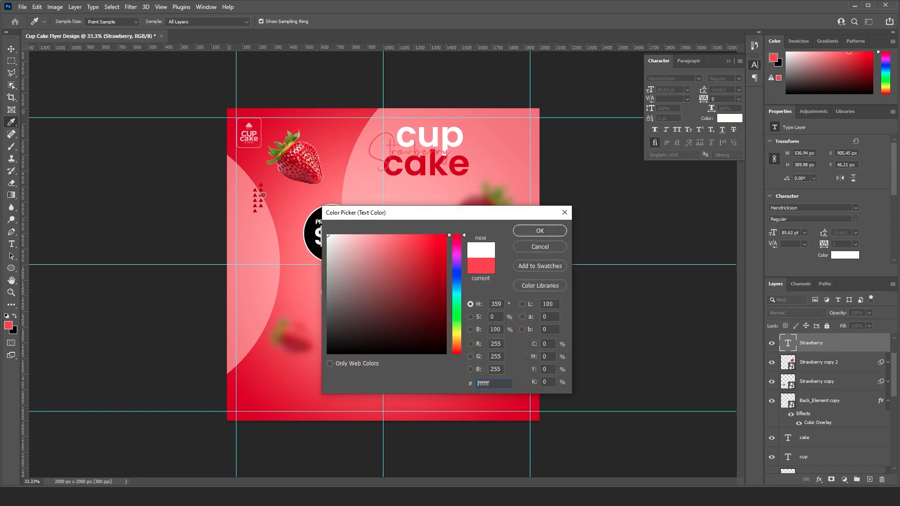
click(533, 229)
- Shrink the "Strawberry" text to about 64.2 pt and fit it between "cup" and "cake" at the headline's left side
key(ctrl+plus)
key(ctrl+plus)
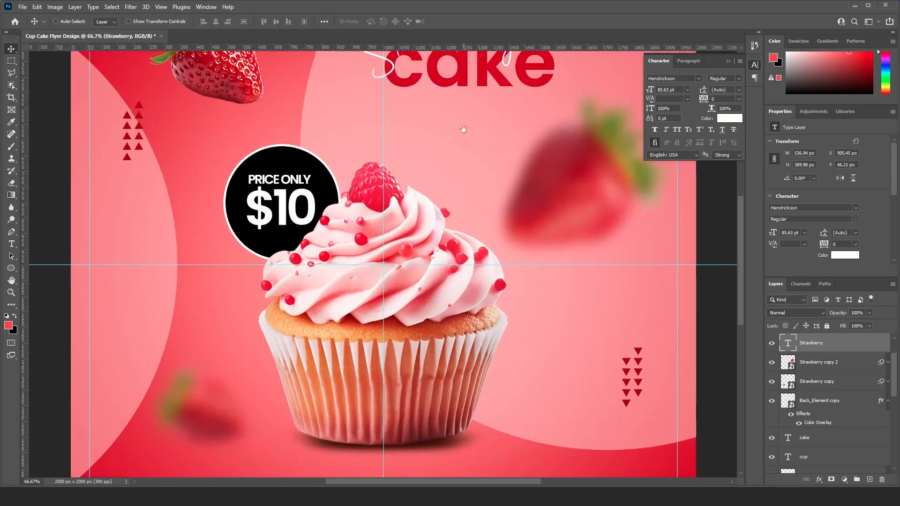
drag(462, 124, 393, 326)
key(ctrl+t)
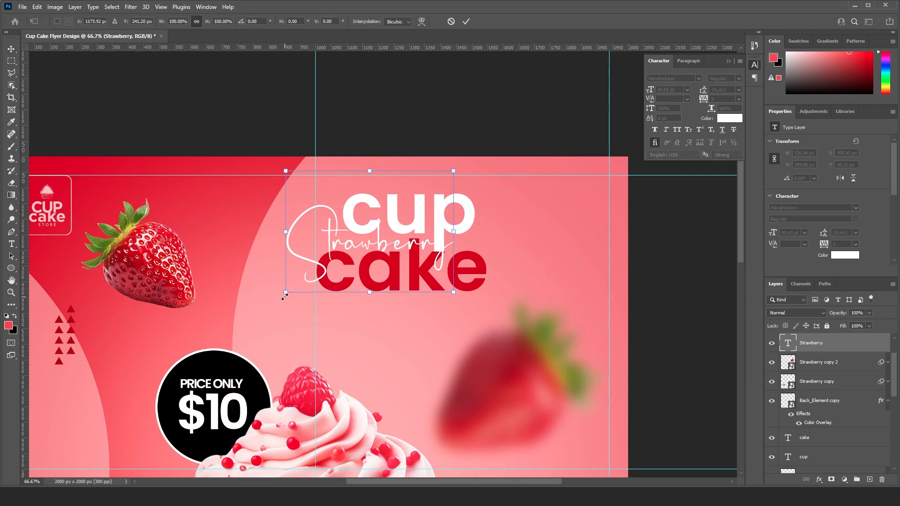
mouse_move(286, 293)
mouse_down()
mouse_move(310, 275)
mouse_move(300, 283)
mouse_up()
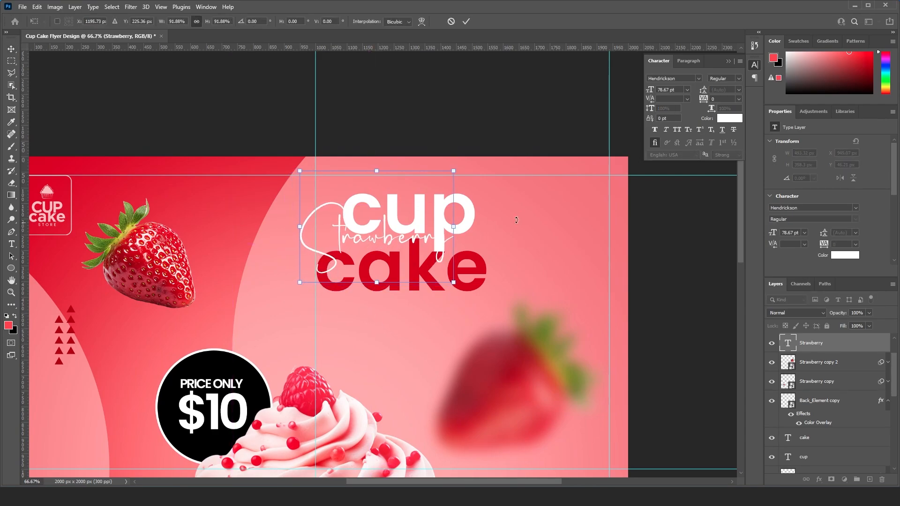
drag(455, 170, 431, 196)
key(Return)
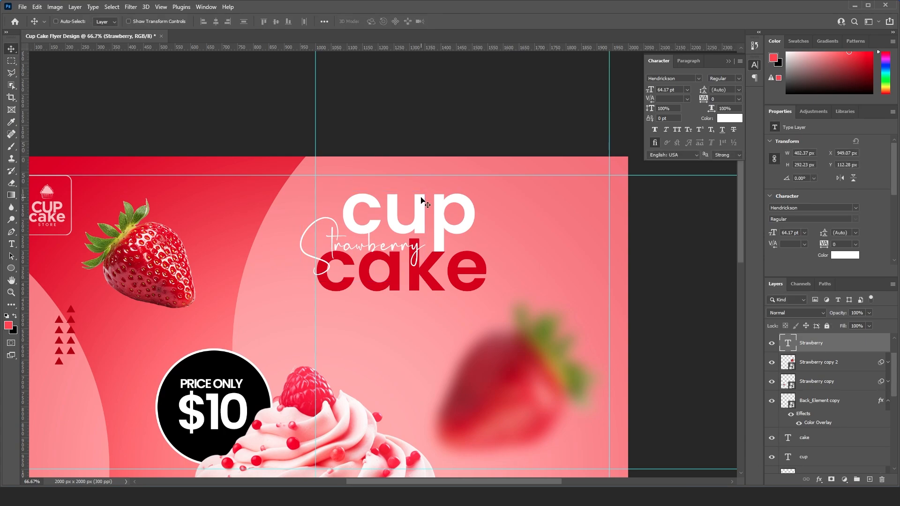
- Add a text box below the headline and paste the description beginning "A strawberry cupcake is a light, fluffy treat"
key(ctrl+minus)
scroll(421, 211, down, 2)
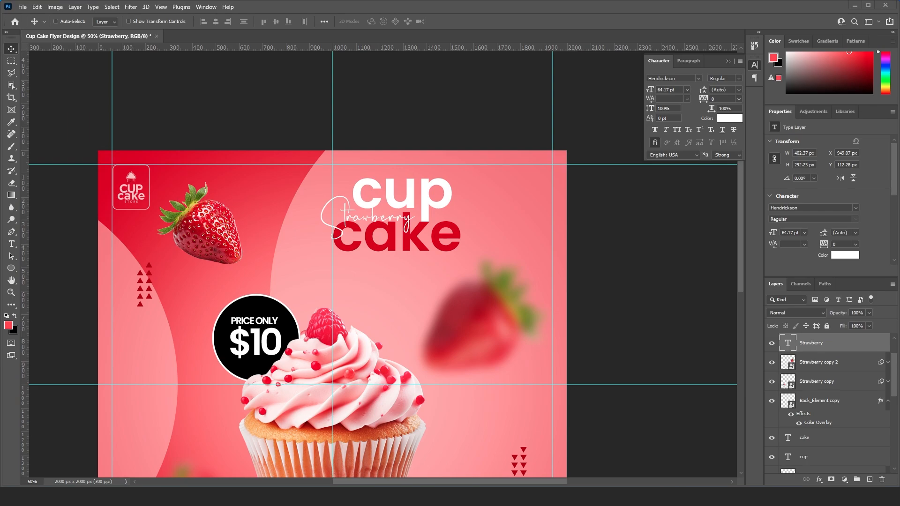
scroll(355, 246, down, 1)
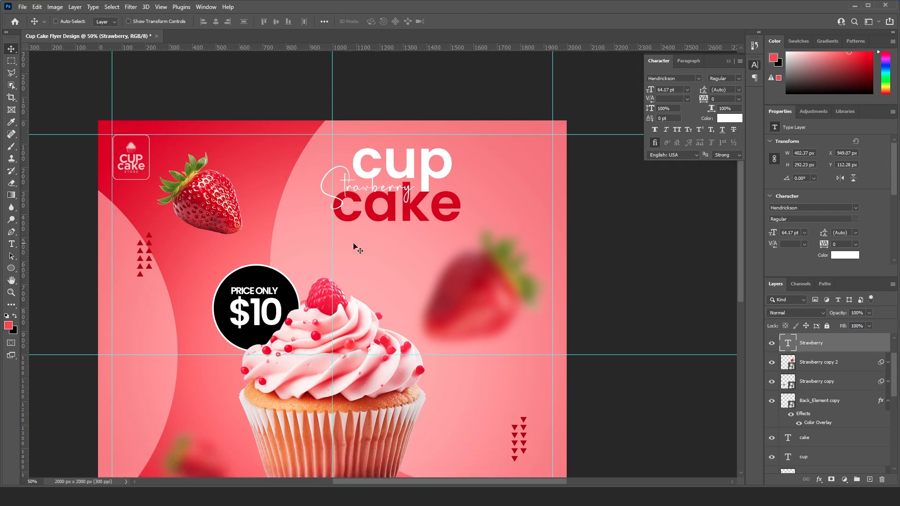
click(12, 244)
click(52, 244)
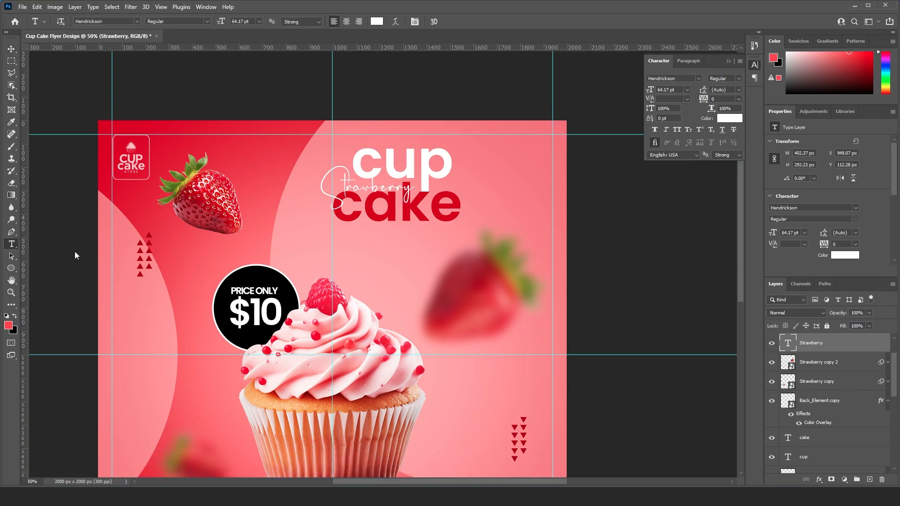
drag(294, 231, 527, 259)
text(Soft Strawberry cupcake is a light, fluffy treat infused with fresh Strawberry flavor. Made with pureed Strawberries in the batter for a naturally sweet taste.)
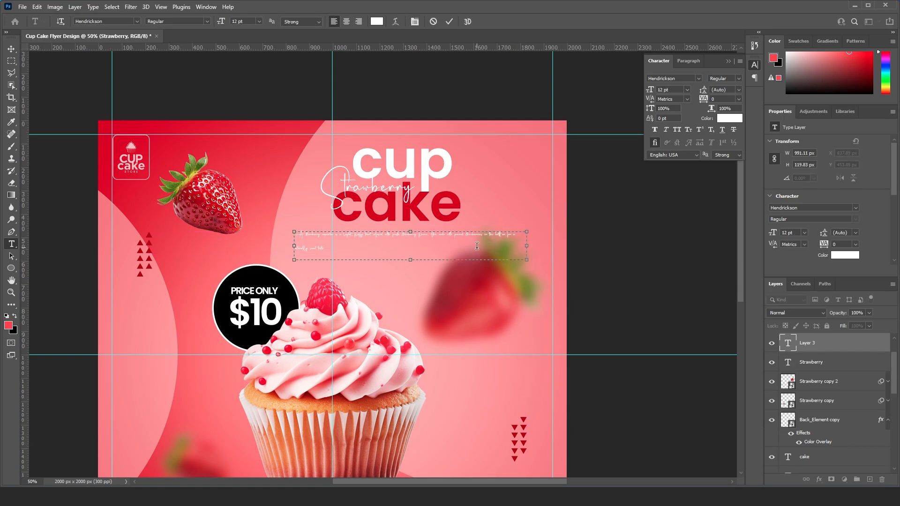
key(ctrl+Return)
- Set the description paragraph to Arial Bold at 8 pt
click(661, 78)
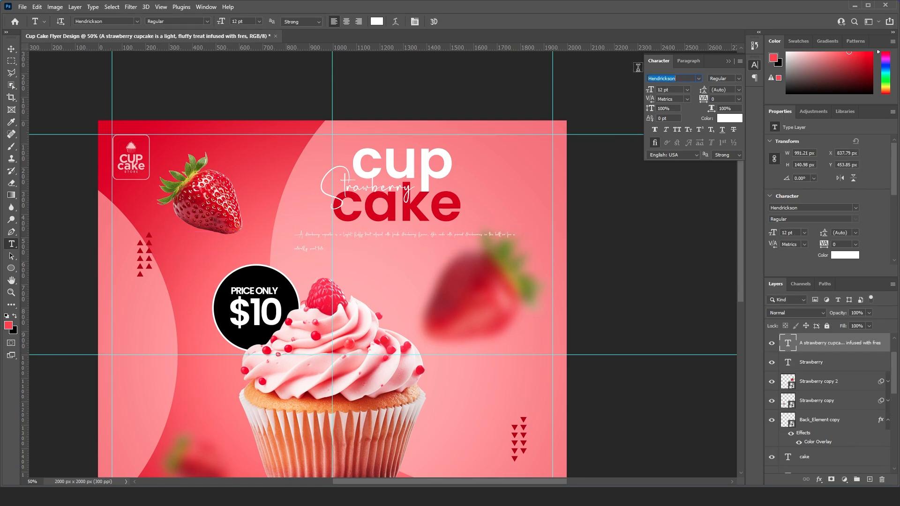
text(arial)
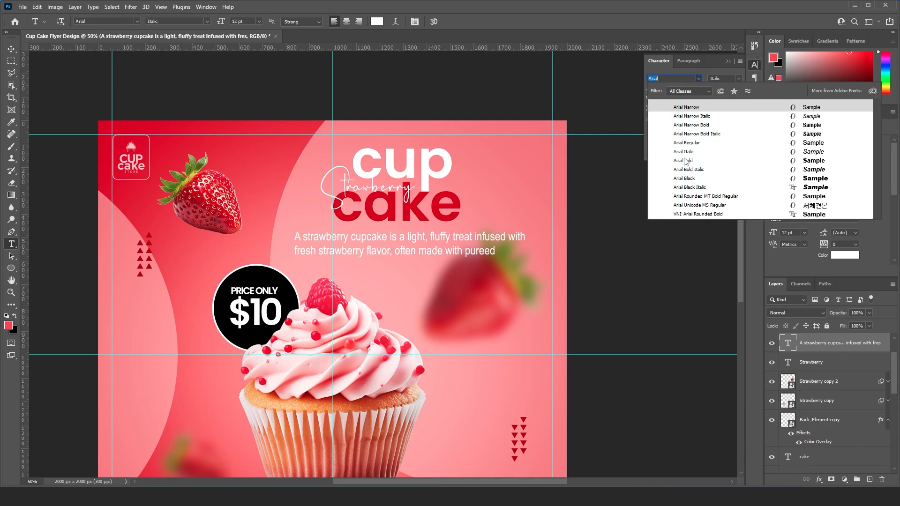
click(685, 161)
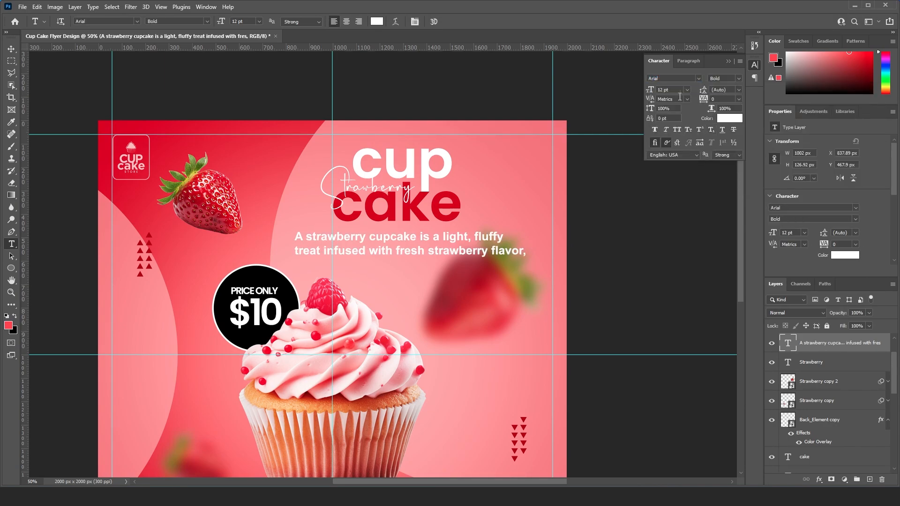
text(8)
key(Return)
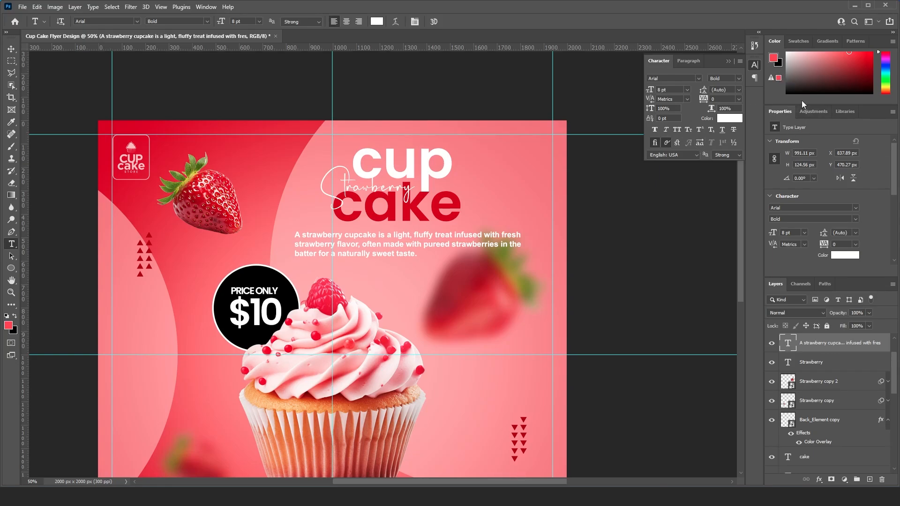
- Centre-align the description paragraph below the headline
click(689, 61)
click(666, 78)
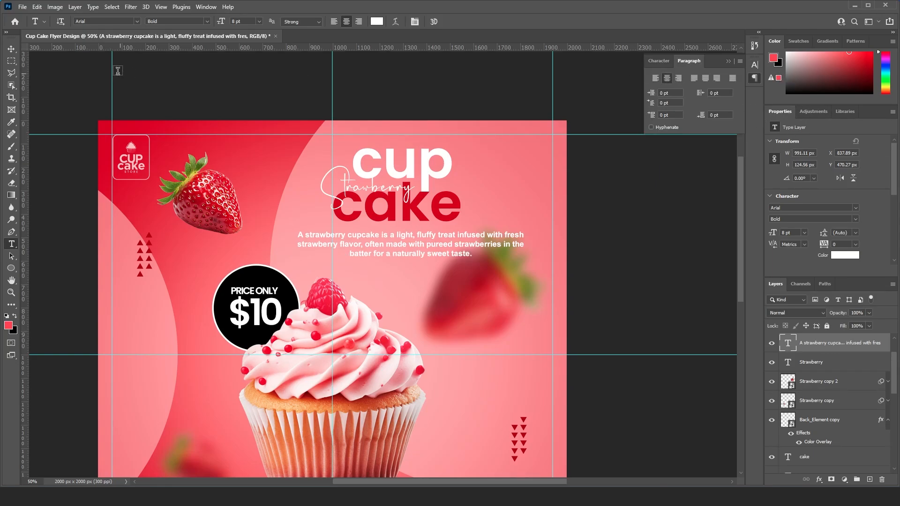
click(13, 49)
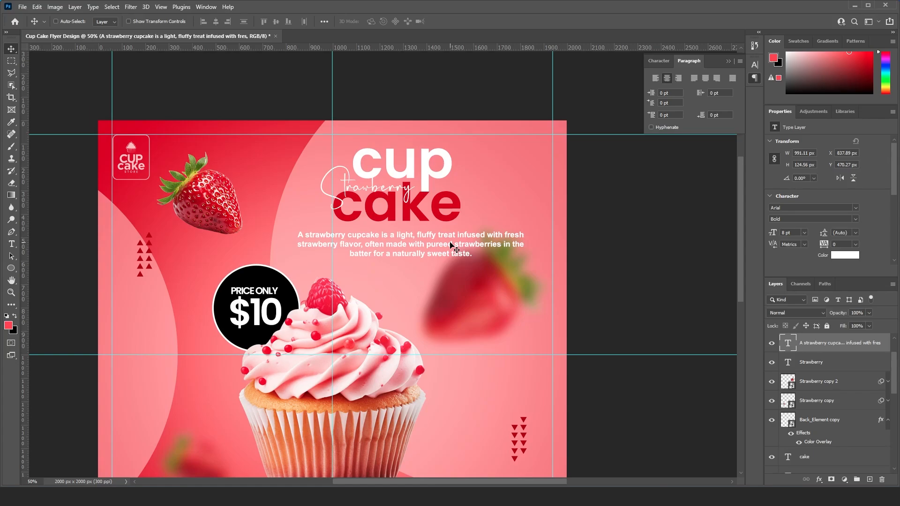
- Reduce the description's opacity to 66% and nudge it left to about X 818 px
click(869, 313)
drag(874, 323, 865, 326)
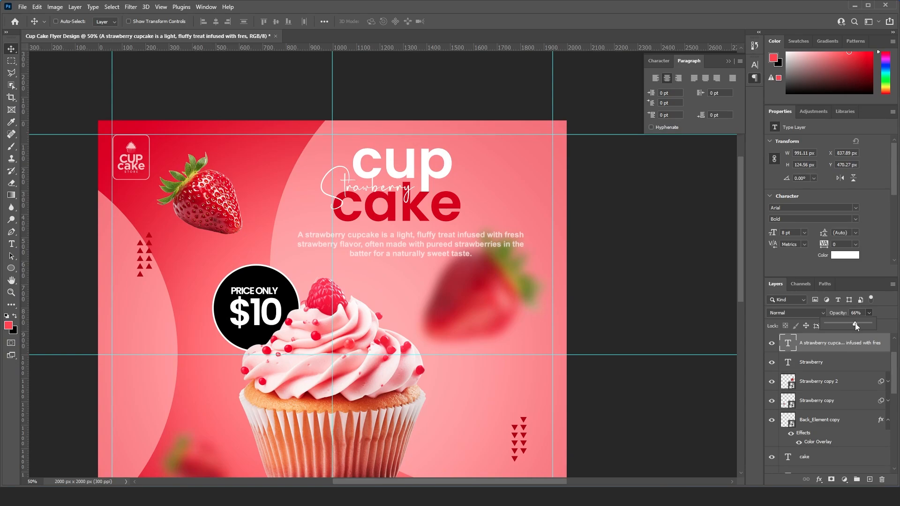
right_click(451, 234)
click(454, 239)
key(shift+Left)
key(shift+Left)
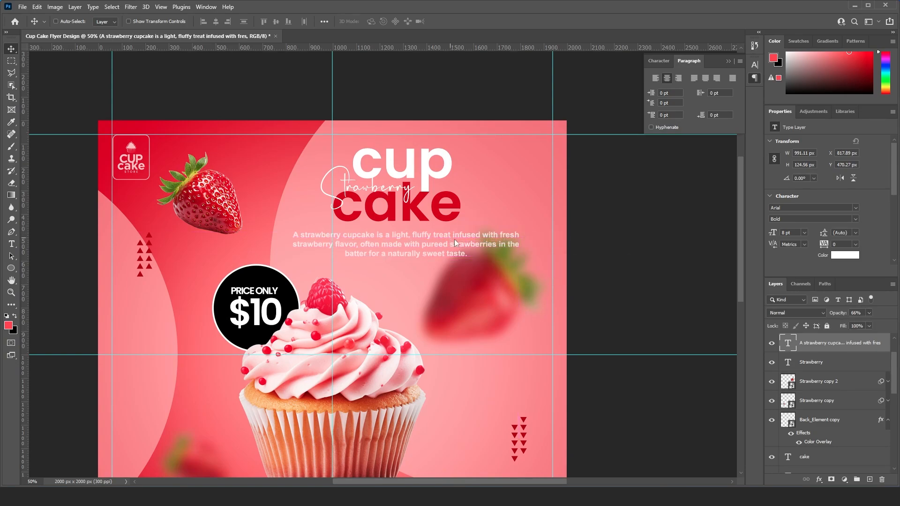
- Scale the larger blurred strawberry beside the cupcake down to about 574 px wide and move it to about X 1400, Y 499 px
scroll(496, 286, down, 2)
right_click(493, 267)
click(509, 271)
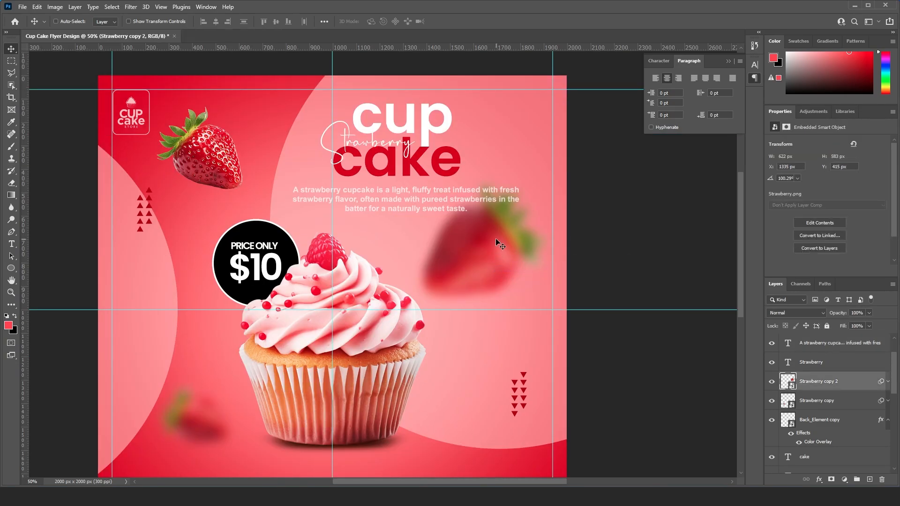
drag(496, 239, 499, 247)
key(ctrl+t)
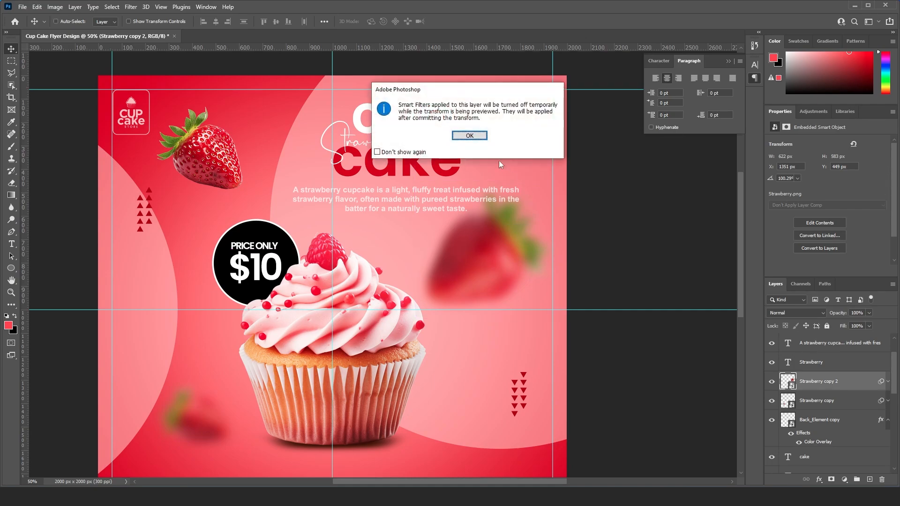
key(Return)
drag(561, 204, 550, 213)
key(Return)
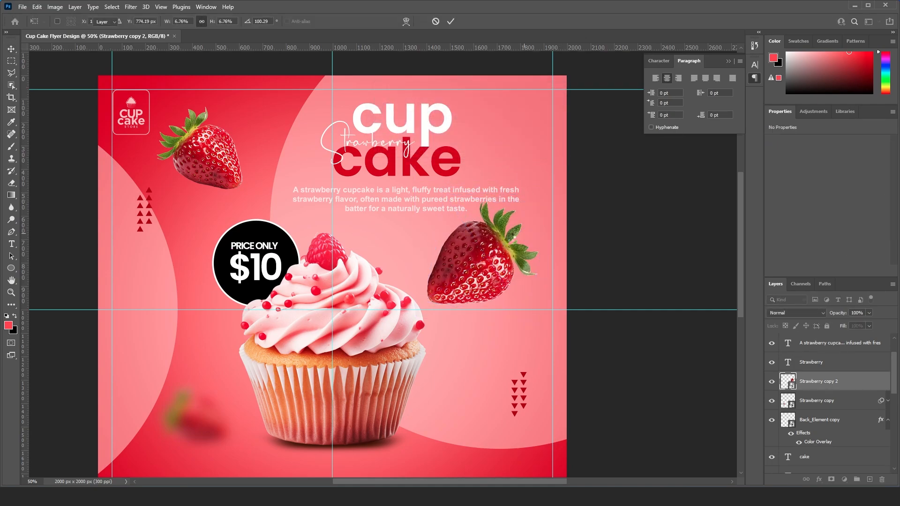
drag(496, 235, 507, 237)
- Nudge the description paragraph slightly down and left to about X 816, Y 478 px
scroll(469, 239, up, 2)
right_click(457, 237)
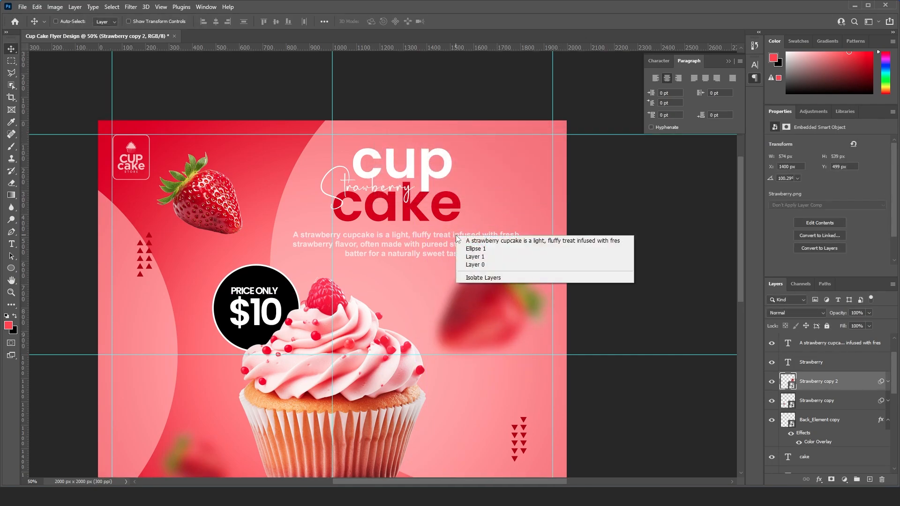
click(464, 239)
key(Down)
key(Down)
key(Down)
key(Down)
key(Down)
key(Down)
key(Down)
key(Down)
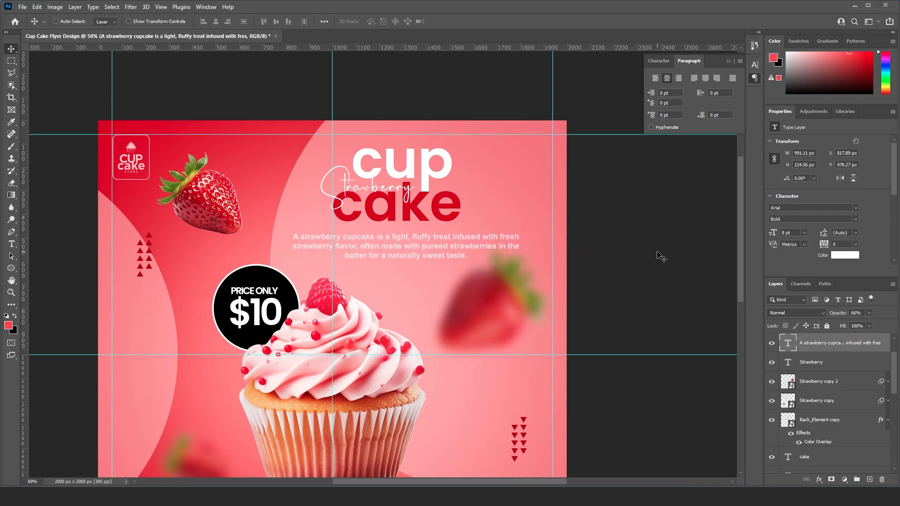
key(Left)
key(Left)
- Place a vertical guide through the horizontal centre of the description paragraph
key(ctrl+t)
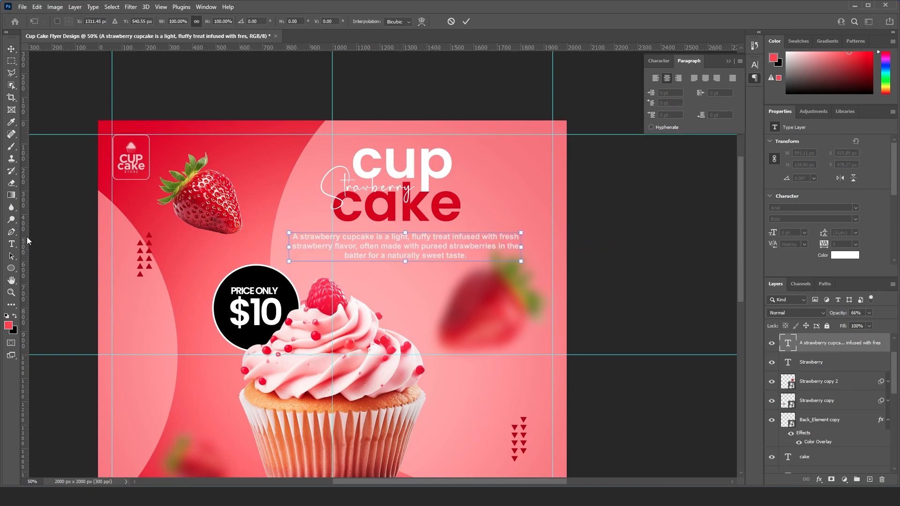
drag(27, 237, 405, 235)
key(Return)
- Select the "cup", "cake" and "Strawberry" headline layers together and centre them horizontally on the guide above the description
scroll(436, 211, up, 1)
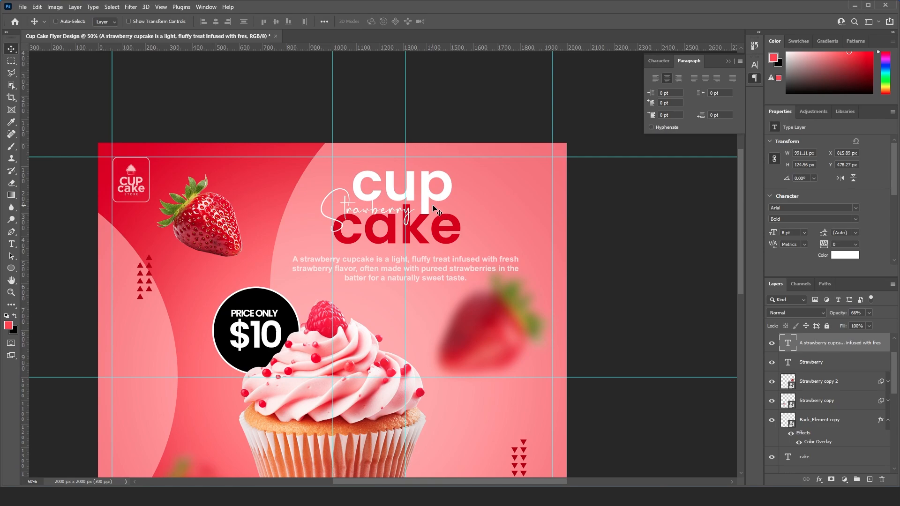
right_click(436, 211)
click(450, 209)
right_click(442, 220)
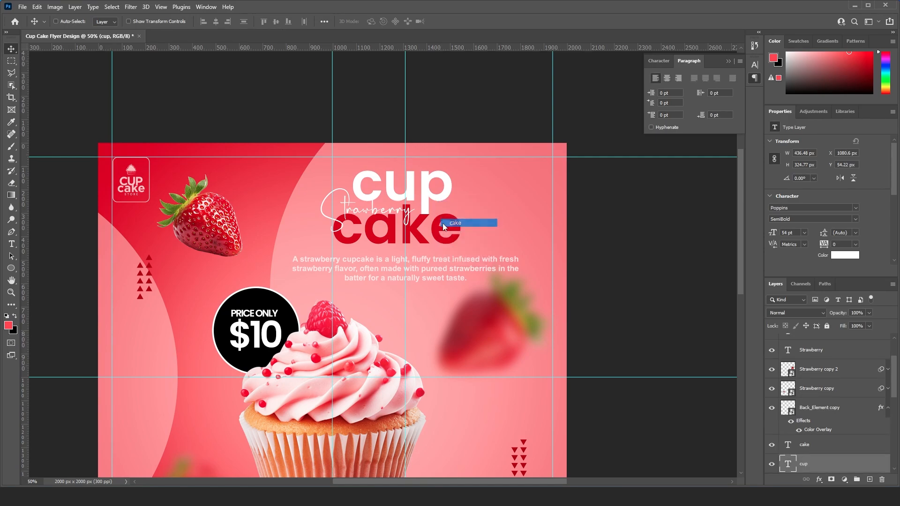
shift+click(448, 224)
right_click(355, 211)
shift+click(373, 217)
key(ctrl+t)
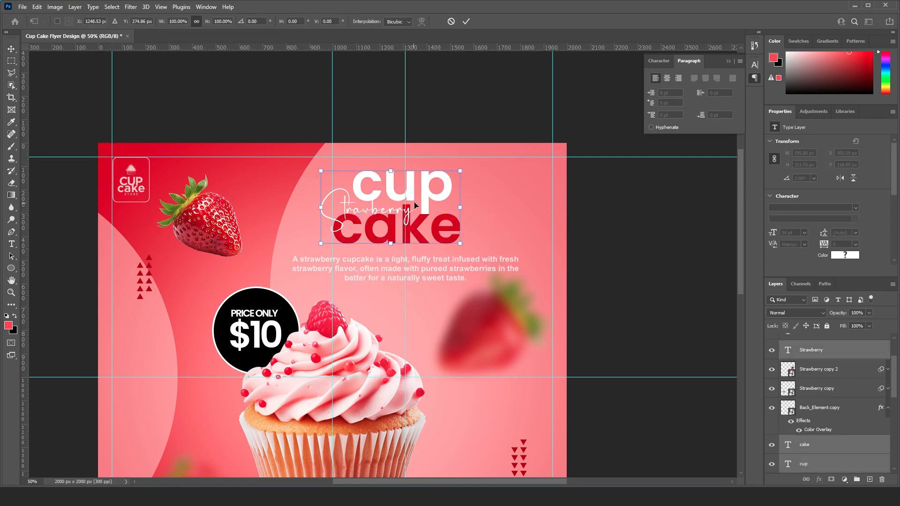
mouse_move(414, 205)
mouse_down()
mouse_move(433, 199)
mouse_move(426, 197)
mouse_up()
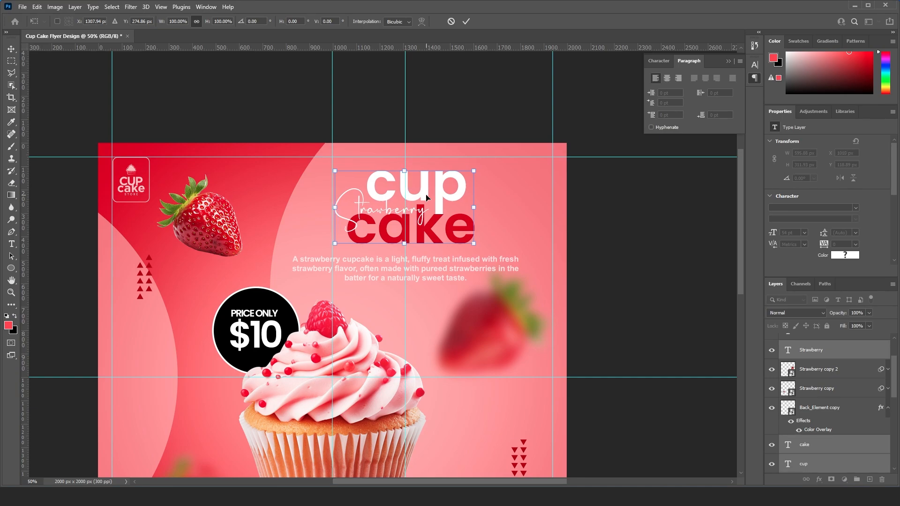
key(Return)
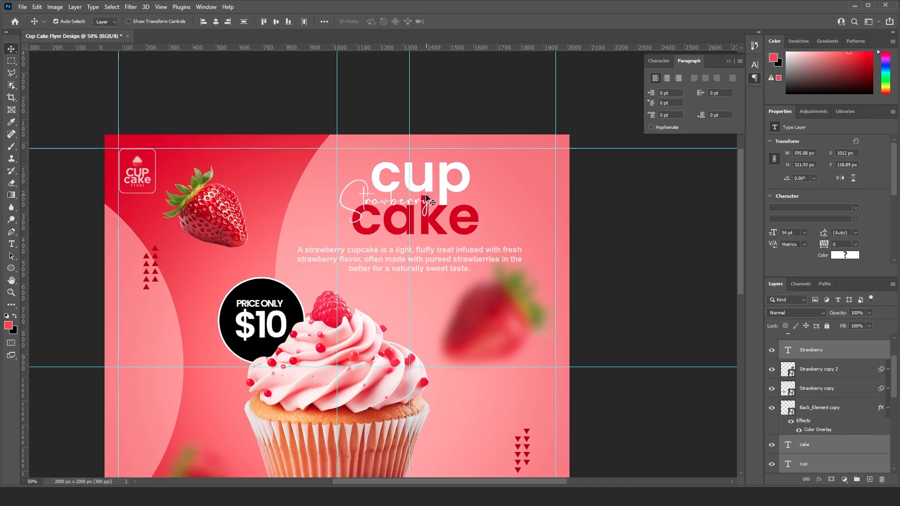
- Remove the two vertical guides running through the middle of the flyer, keeping the margin guides
scroll(427, 197, down, 3)
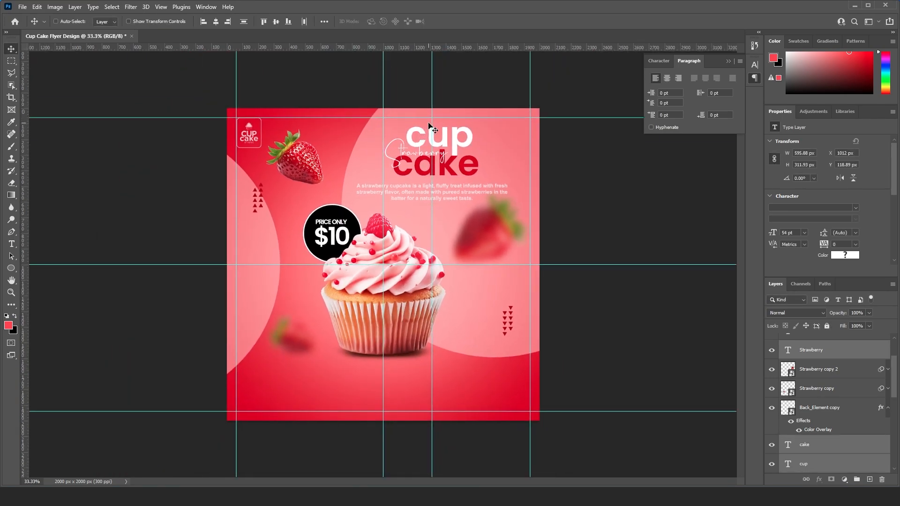
drag(432, 124, 383, 124)
key(Delete)
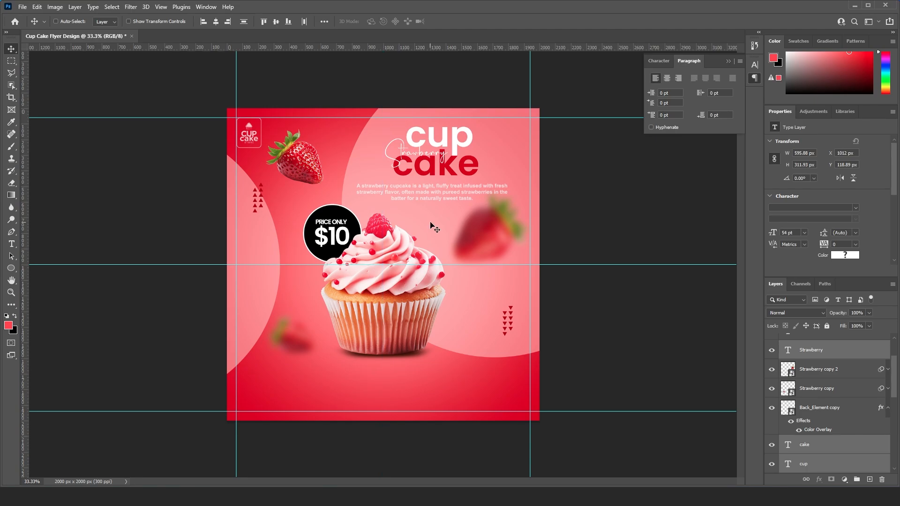
- Move the description paragraph up to about Y 469 px, and select the smaller blurred strawberry beside the cupcake base
right_click(461, 188)
click(465, 192)
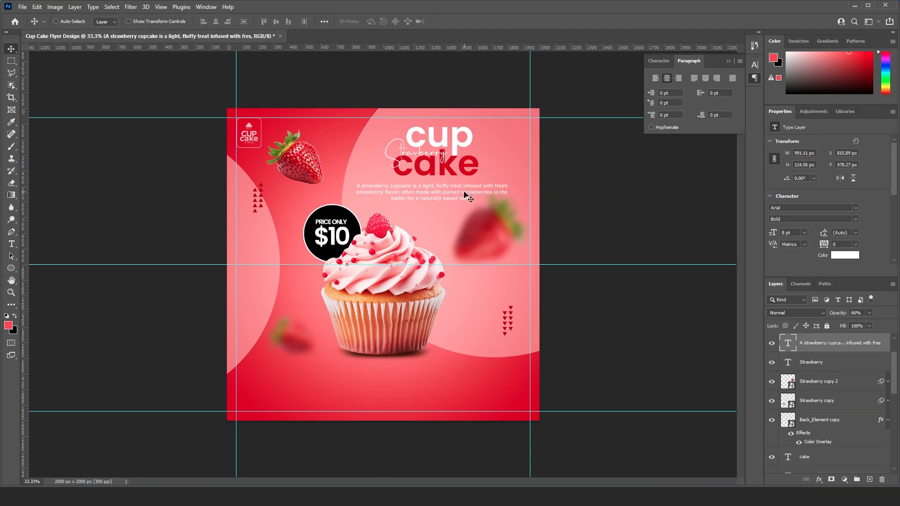
drag(467, 195, 465, 192)
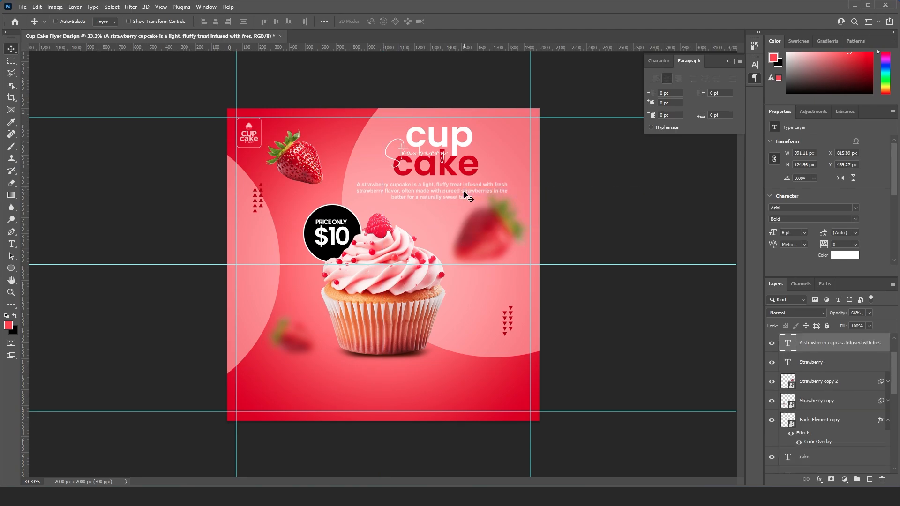
right_click(289, 328)
click(300, 333)
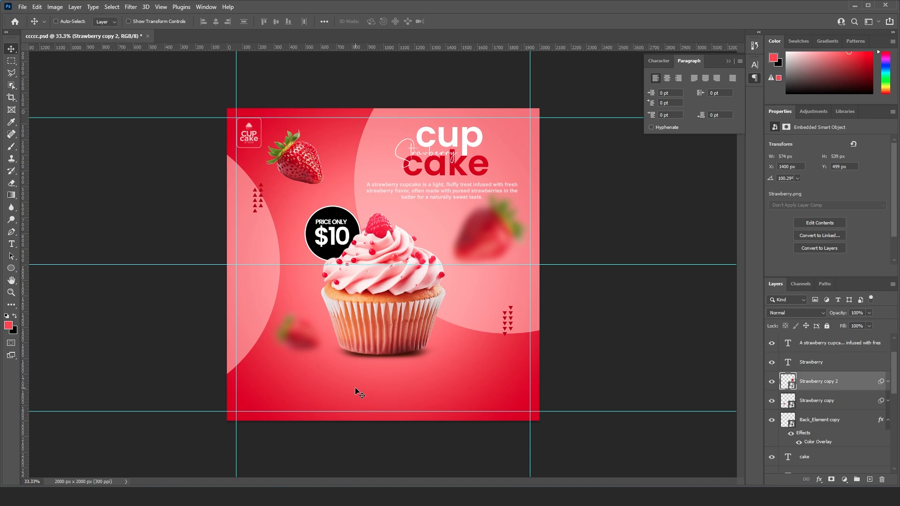
- Add a "Lorem Ipsum" placeholder text below the cupcake and move its layer to the top of the stack
click(11, 244)
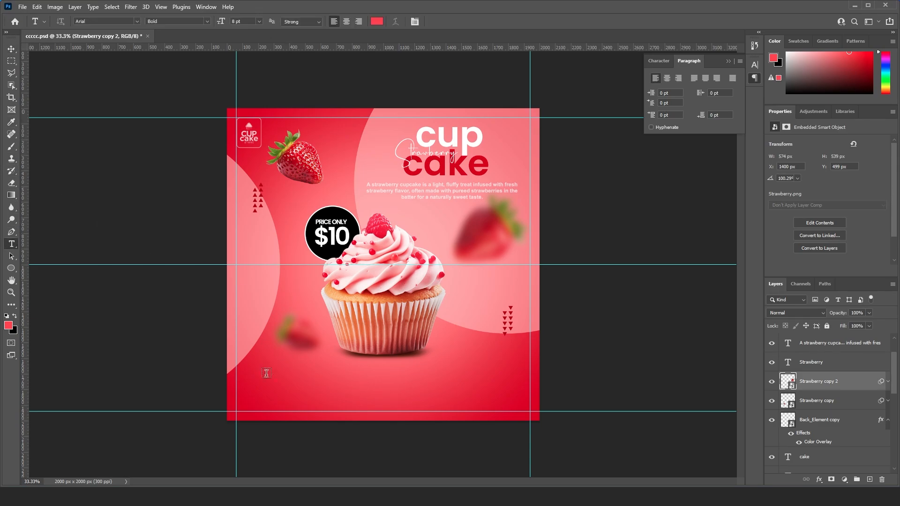
click(348, 385)
click(407, 381)
scroll(824, 409, up, 2)
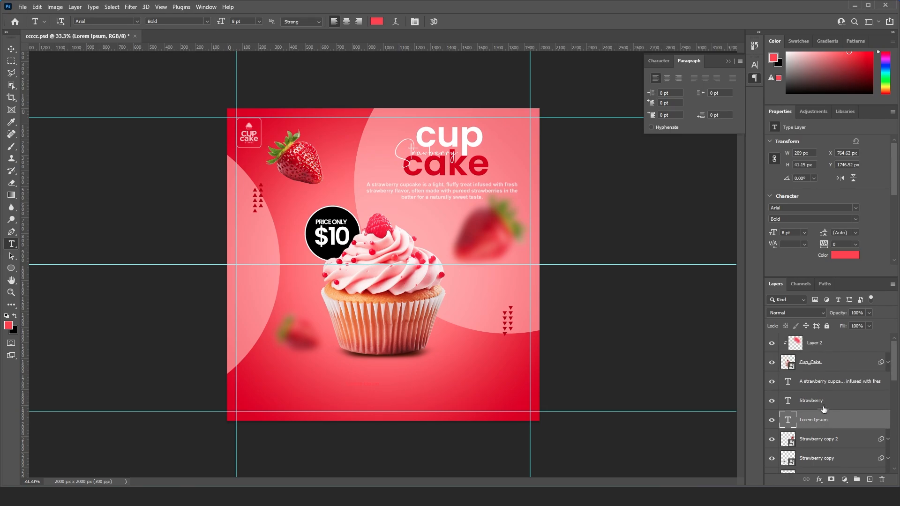
drag(822, 420, 825, 340)
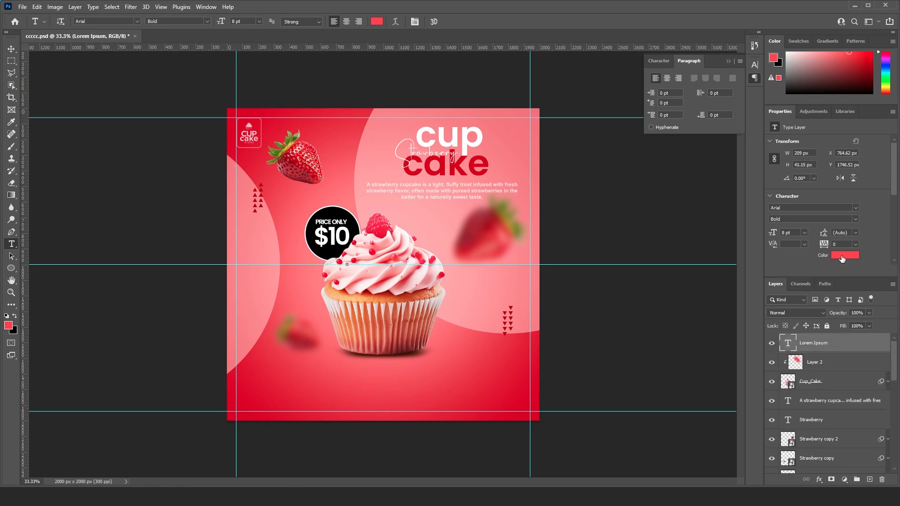
- Change the "Lorem Ipsum" text colour to white
click(843, 257)
drag(424, 273, 324, 232)
click(539, 232)
key(v)
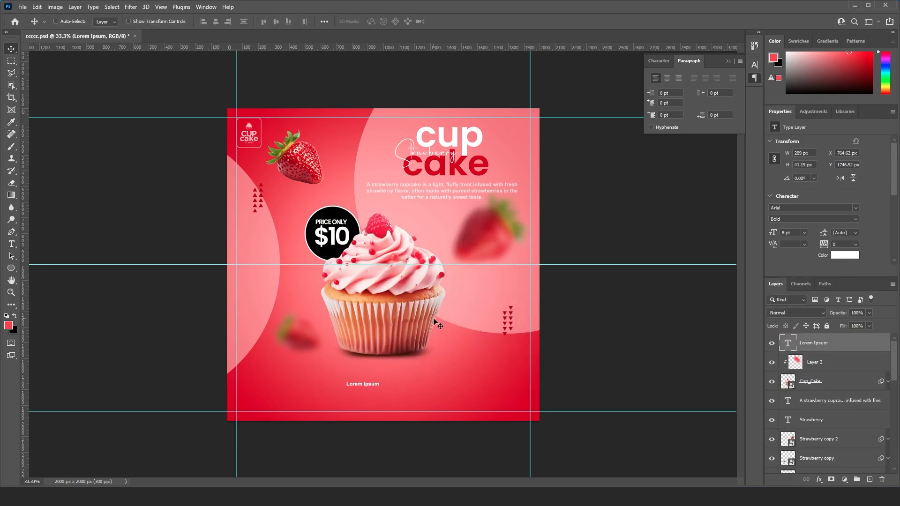
- Set the "Lorem Ipsum" text's font to Bebas Neue Regular
key(ctrl+plus)
drag(420, 420, 400, 225)
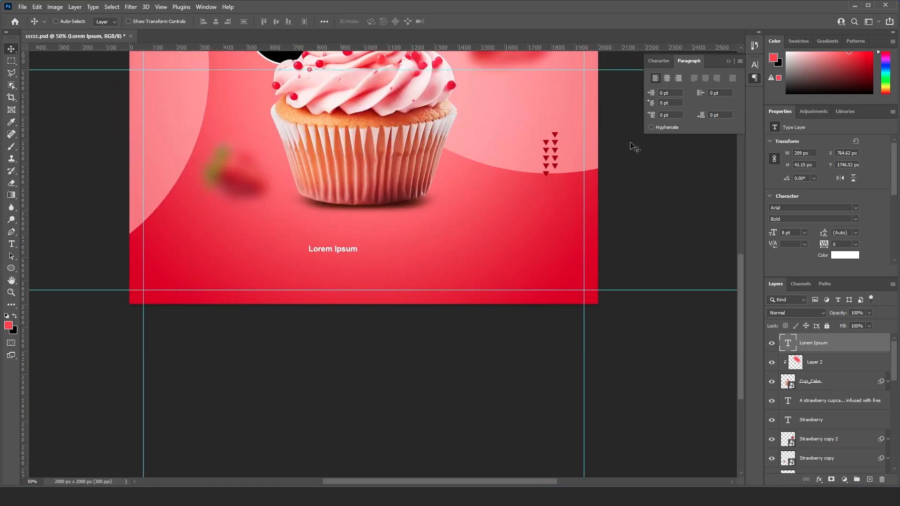
click(660, 61)
text(beb)
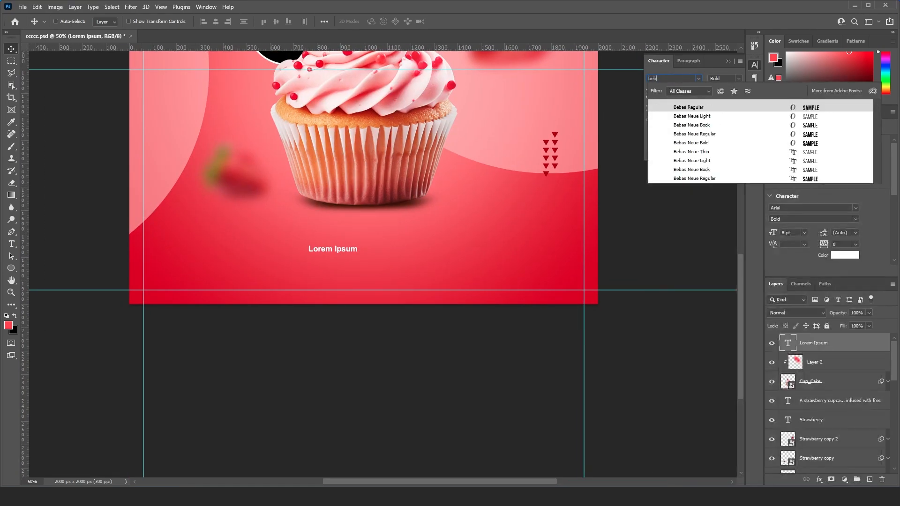
click(694, 179)
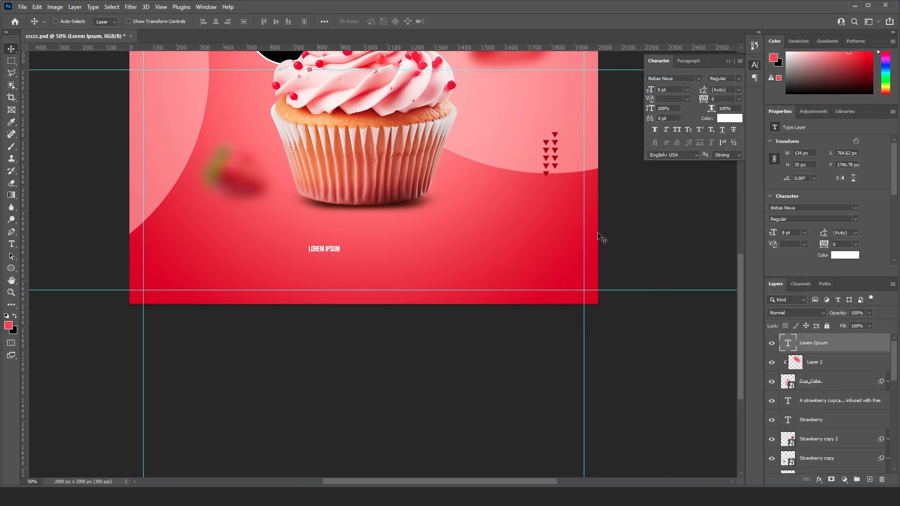
- Scale the "Lorem Ipsum" text up to about 15.8 pt
double_click(338, 249)
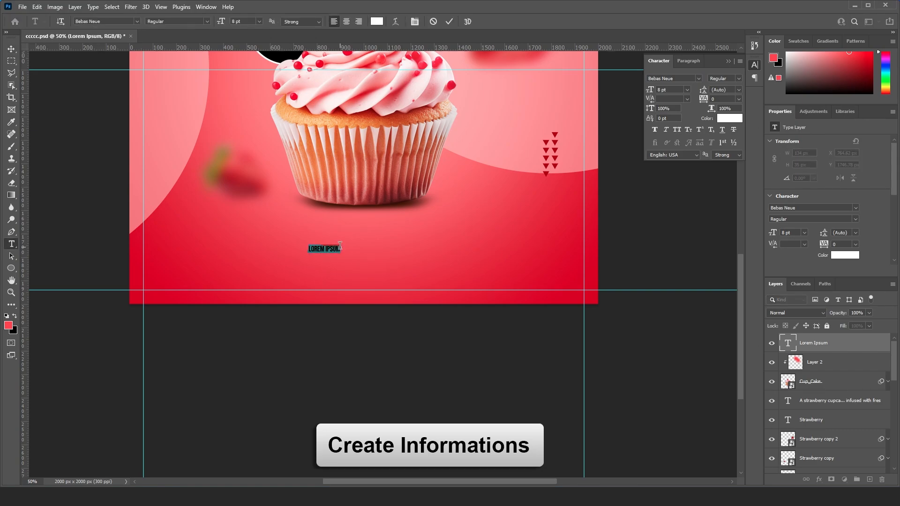
key(ctrl+Return)
key(ctrl+t)
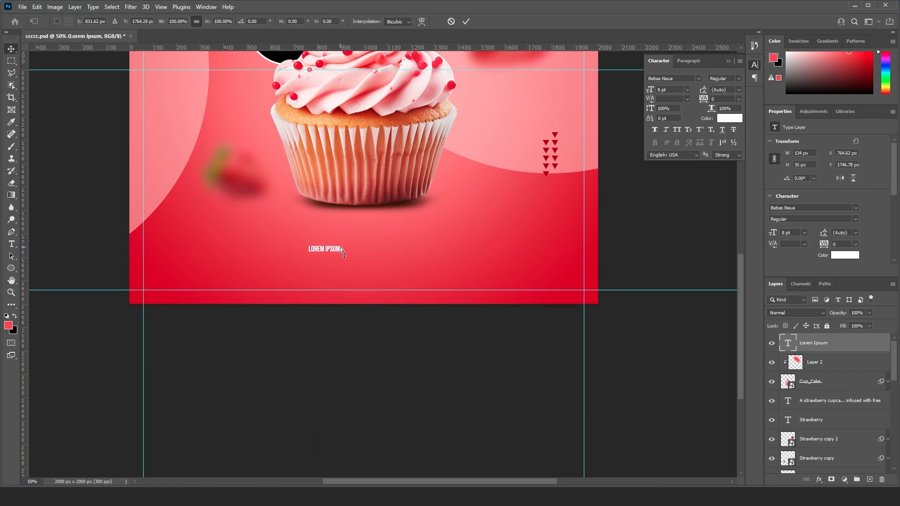
drag(340, 246, 364, 237)
key(Return)
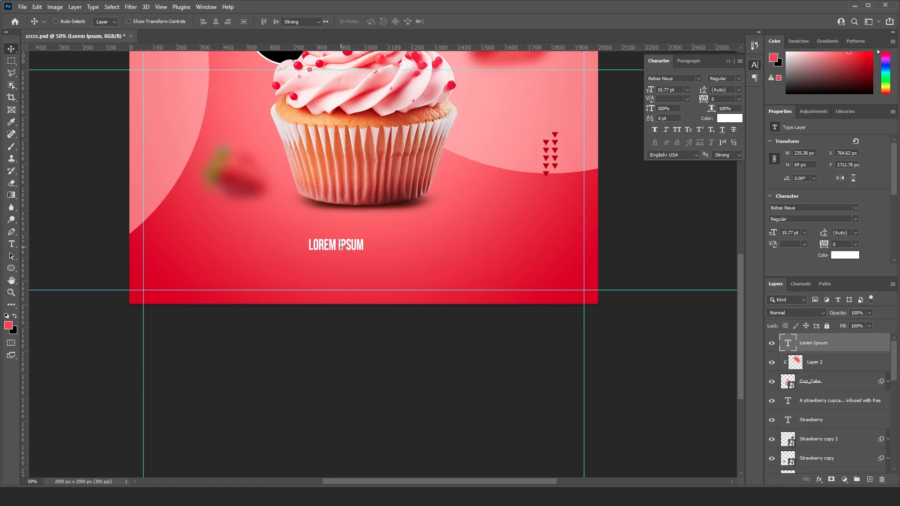
- Replace the placeholder text below the cupcake with "SAVE"
double_click(340, 246)
text(SAVE)
key(ctrl+Return)
key(v)
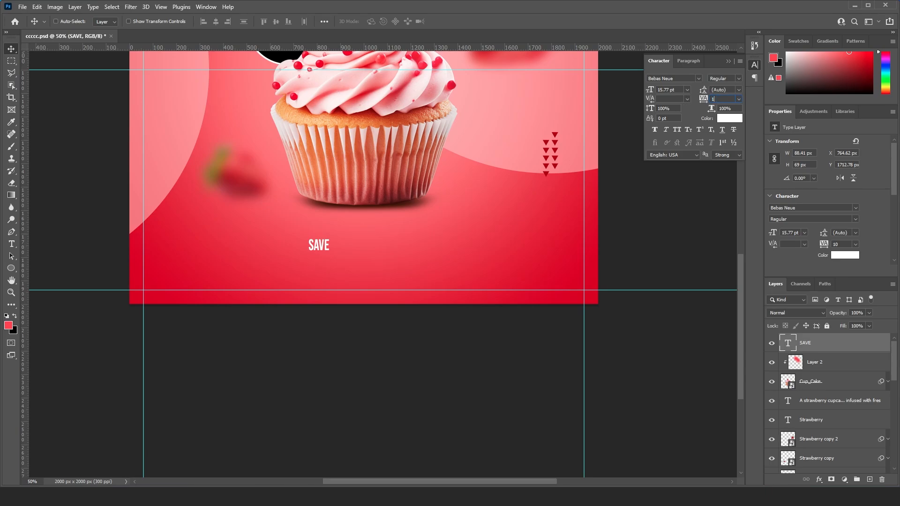
- Set the "SAVE" text's tracking to 15 and scale the text up to about 23 pt
text(5)
key(Return)
key(ctrl+plus)
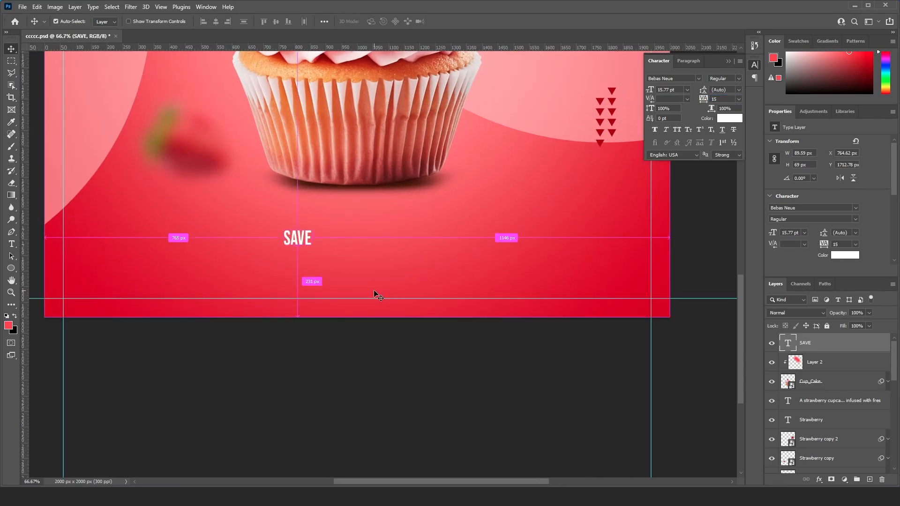
key(ctrl+t)
drag(313, 226, 322, 226)
key(Return)
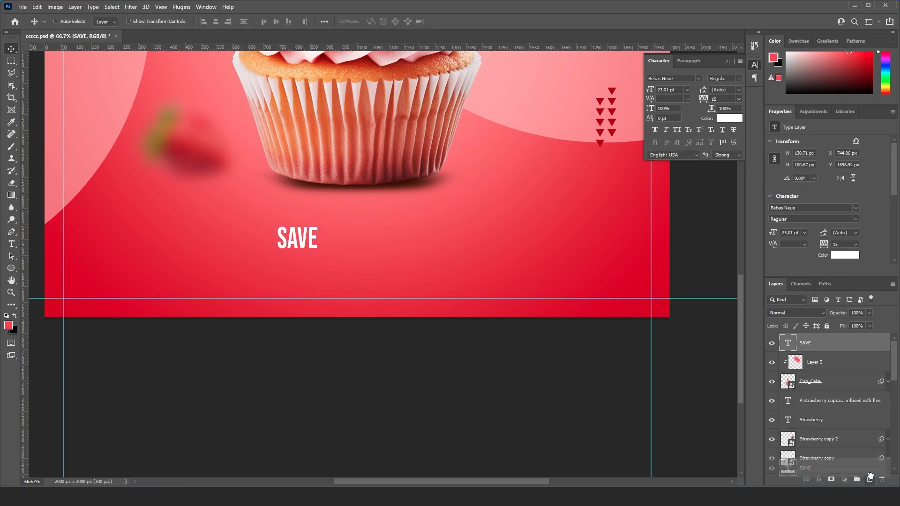
- Duplicate the "SAVE" text and place the copy directly beneath the original at about Y 1785 px
key(ctrl+j)
key(shift+Down)
key(shift+Down)
key(shift+Down)
key(shift+Down)
key(shift+Down)
key(shift+Down)
key(shift+Down)
key(shift+Down)
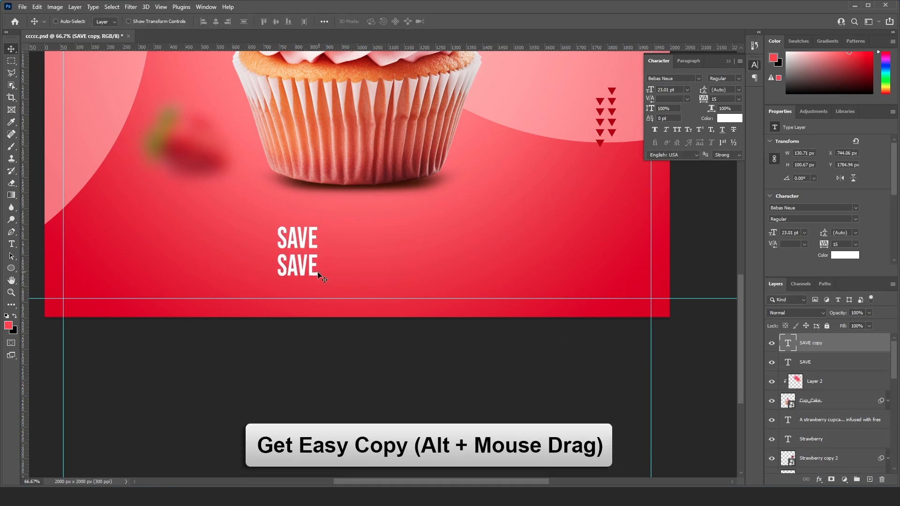
- Change the duplicated text beneath "SAVE" to "UP TO"
double_click(309, 267)
text(UP TO)
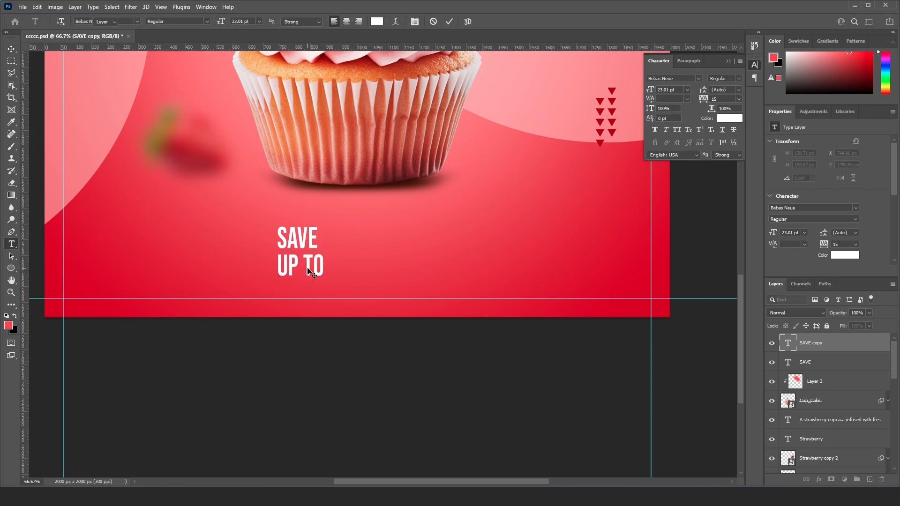
key(ctrl+Return)
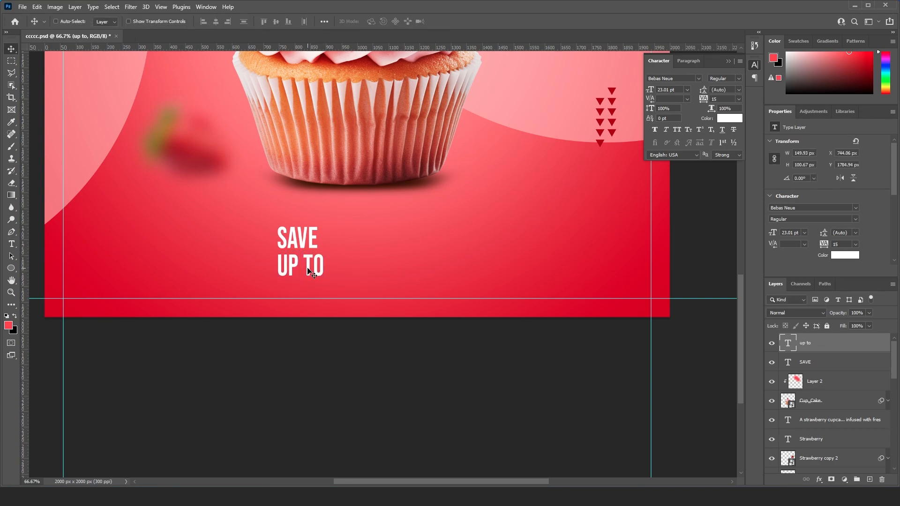
- Place vertical guides along the left and right edges of the "SAVE" text
key(ctrl+plus)
key(ctrl+plus)
drag(275, 271, 443, 341)
drag(24, 272, 233, 263)
drag(24, 257, 355, 300)
- Scale "UP TO" down to about 20 pt so it matches the width of "SAVE", and nudge it closer beneath that word
key(ctrl+t)
key(Return)
key(Up)
key(Up)
key(Up)
key(Up)
key(Up)
key(Up)
key(Up)
key(Up)
key(Up)
key(Up)
key(Up)
key(Up)
key(Up)
key(Up)
key(Up)
key(Up)
key(Up)
key(Up)
key(Up)
key(Up)
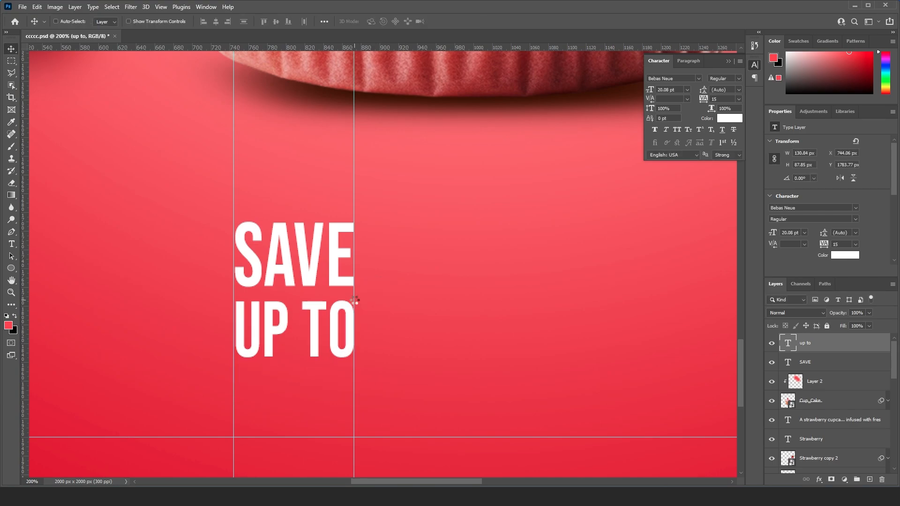
- Duplicate the "UP TO" text, place the copy beside the stacked words, and change it to "50%"
drag(355, 289, 318, 282)
drag(864, 349, 869, 479)
drag(239, 300, 378, 263)
double_click(379, 263)
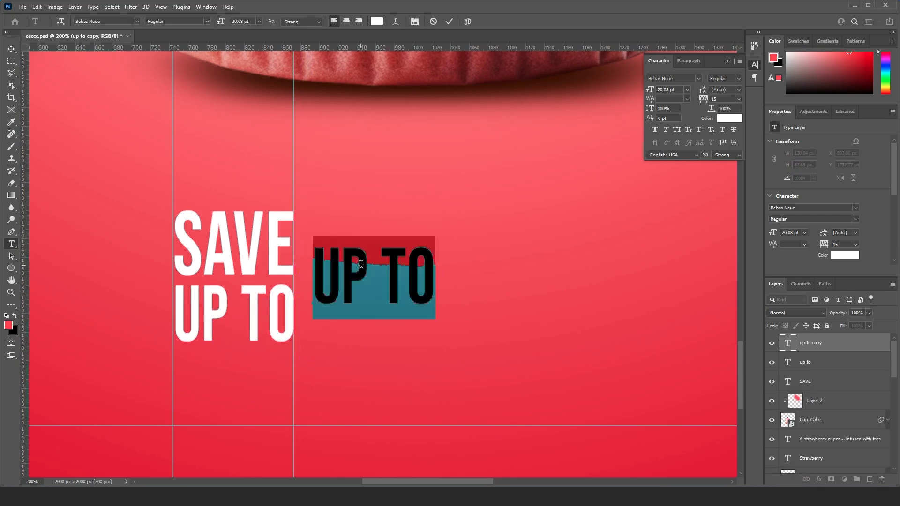
text(50)
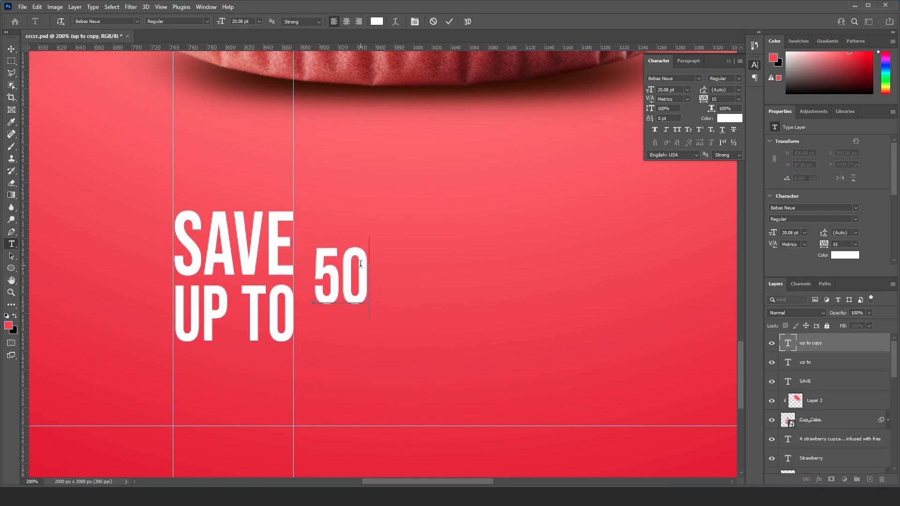
text(%)
key(ctrl+Return)
- Scale the "50%" text up to about 30 pt
key(ctrl+t)
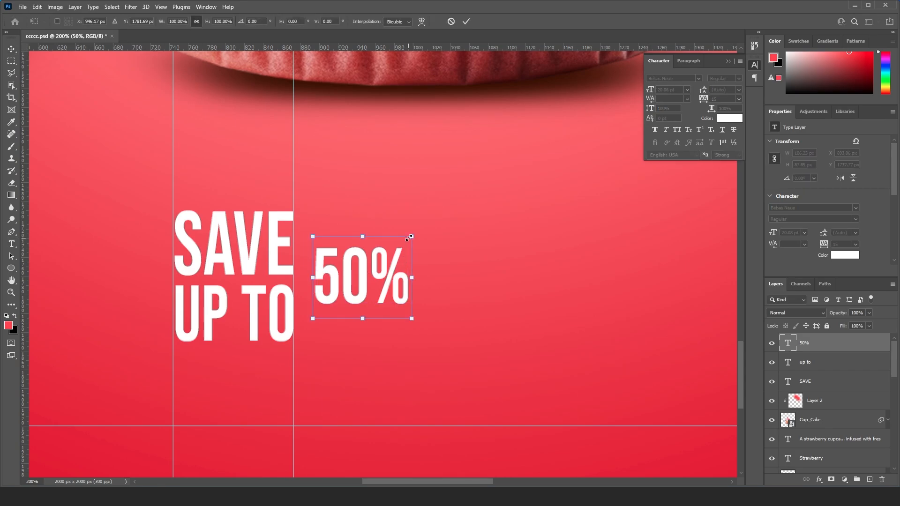
drag(409, 238, 461, 197)
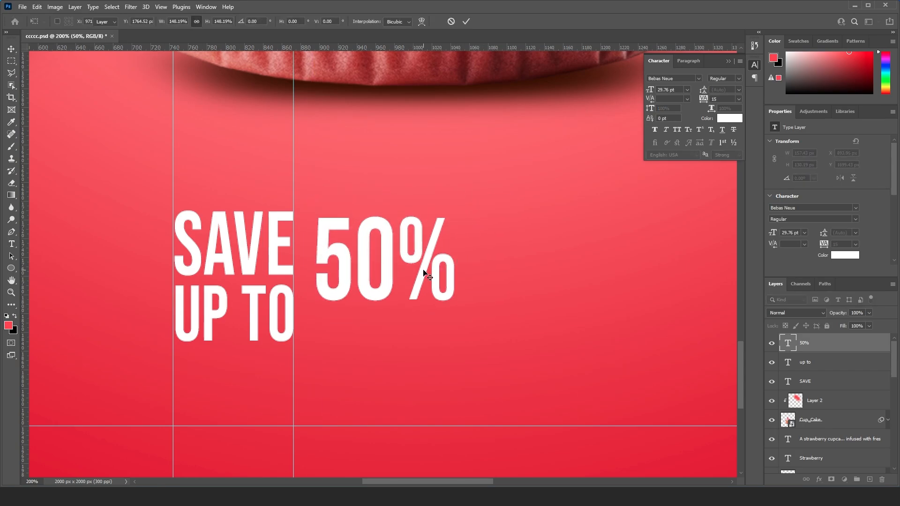
key(Return)
- Place a horizontal guide along the top of "SAVE" and nudge "50%" up to it and closer to the stacked words
drag(413, 48, 297, 211)
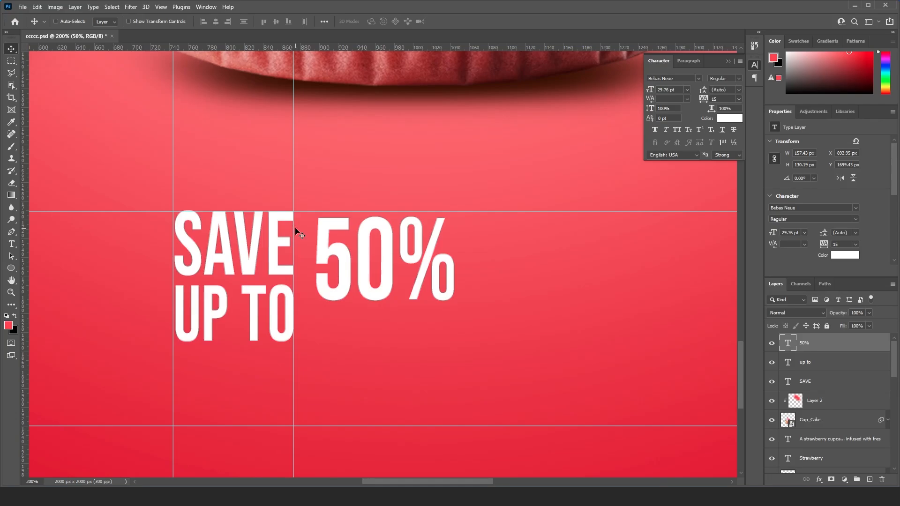
key(Up)
key(Up)
key(Up)
key(Up)
key(Up)
key(Up)
key(Up)
key(Up)
key(Left)
key(Left)
key(Left)
key(Left)
key(Left)
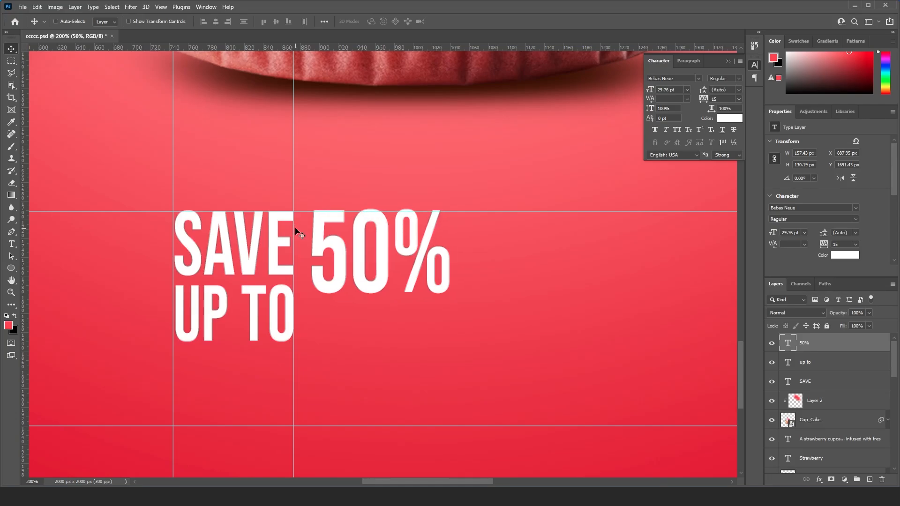
key(Left)
key(Left)
- Place a guide along the bottom of "UP TO" and enlarge "50%" to about 46.6 pt to fill the height between both guides
drag(327, 48, 292, 342)
key(ctrl+t)
drag(444, 312, 532, 372)
drag(305, 192, 297, 185)
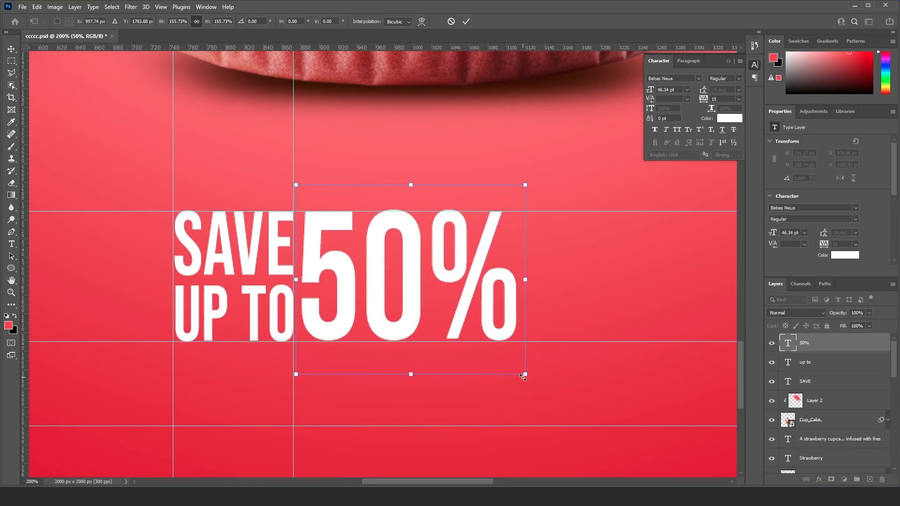
drag(523, 376, 525, 376)
key(Return)
- Nudge "50%" away from the stacked words to about X 886 px to leave a small gap
key(Right)
key(Right)
key(Right)
key(Right)
key(Right)
key(Right)
key(Right)
key(Right)
key(Right)
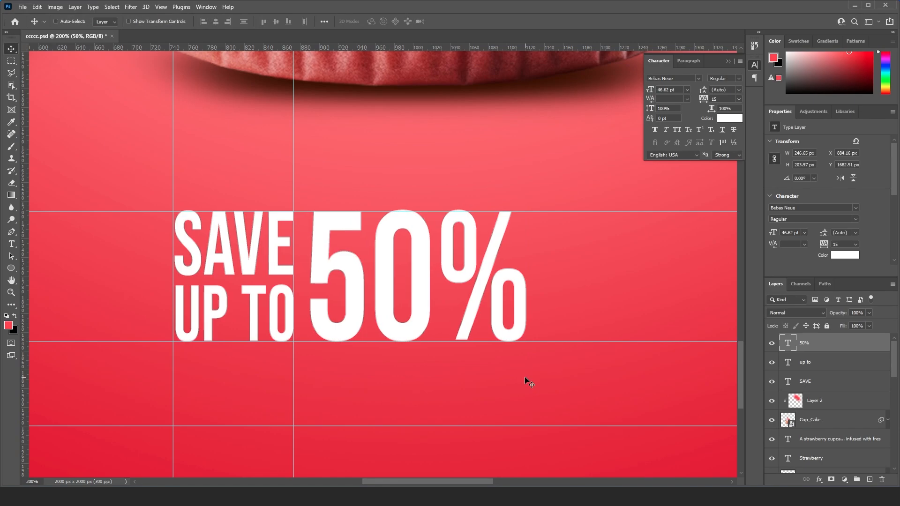
key(Right)
key(ctrl+minus)
key(Right)
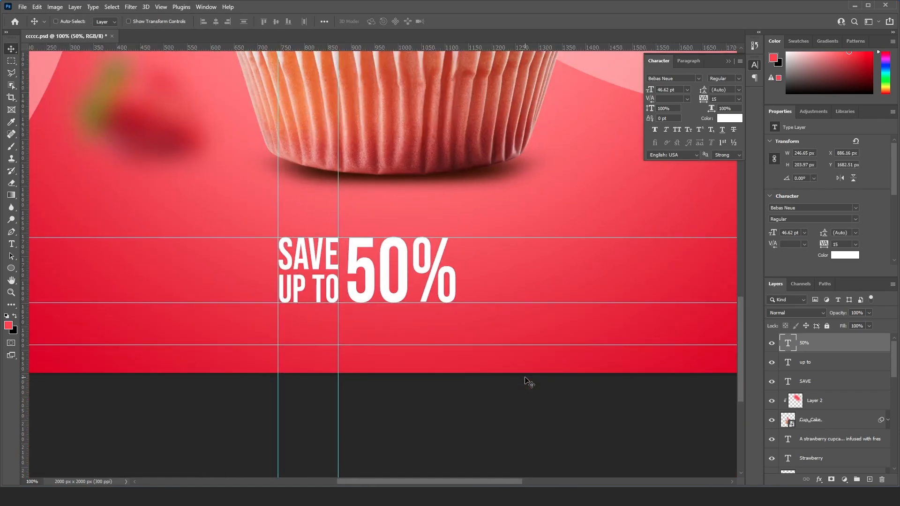
- Add a new layer and draw a red rectangle about 140 px high to the right of "50%", between the two text guides
key(ctrl+minus)
drag(508, 298, 459, 356)
drag(461, 321, 423, 315)
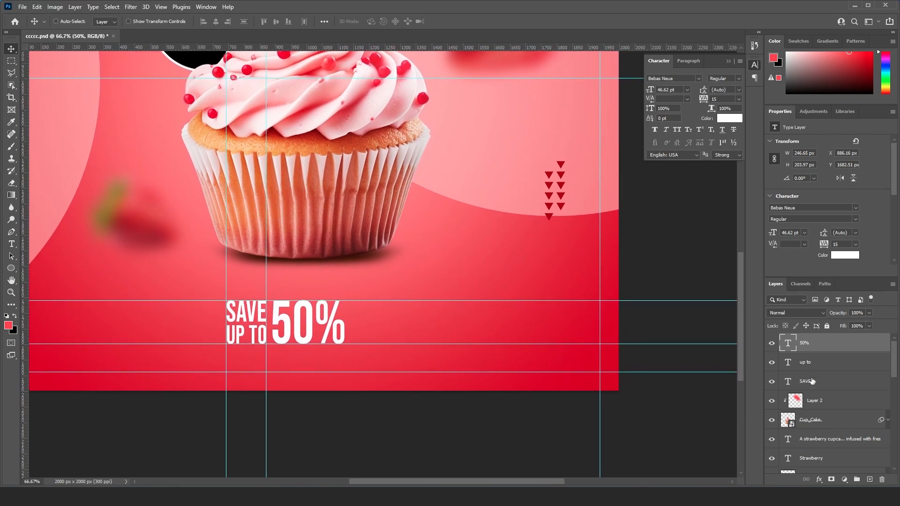
click(870, 479)
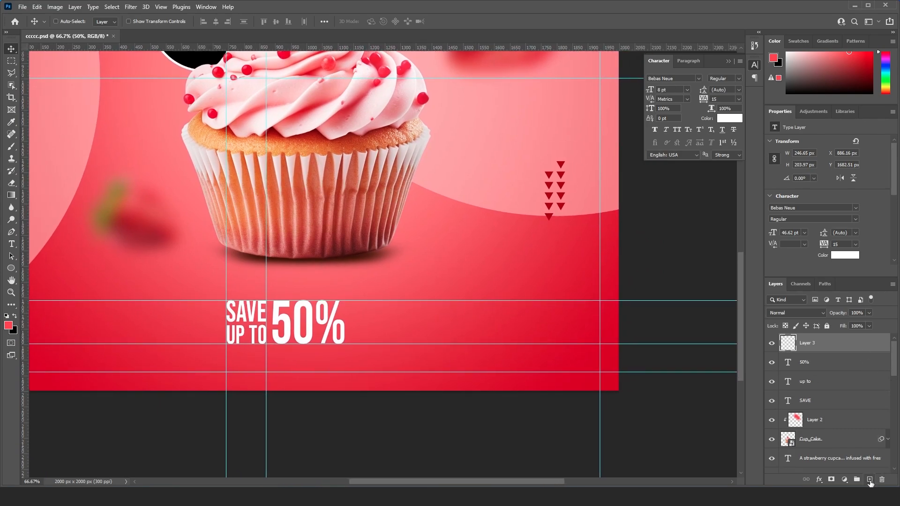
click(12, 269)
click(56, 269)
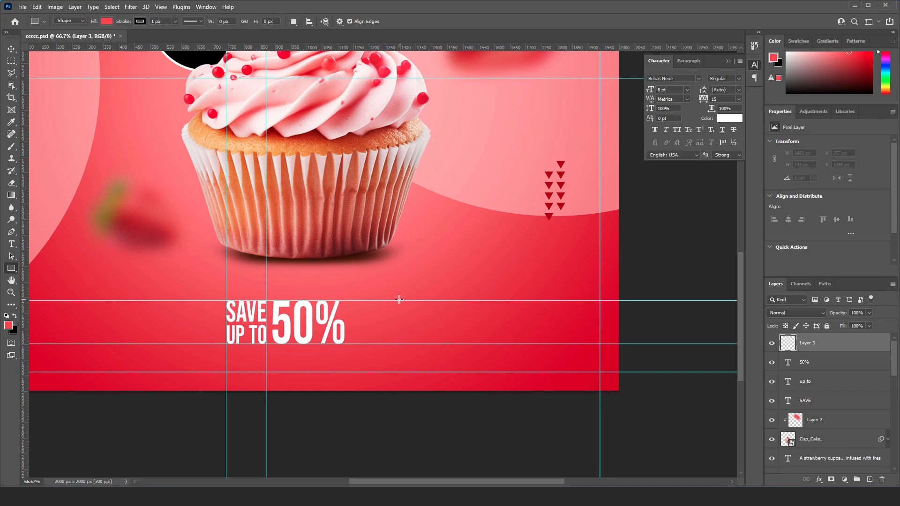
drag(399, 300, 453, 315)
- Widen the red rectangle to about 443 px by extending its right side
key(ctrl+plus)
key(v)
key(ctrl+t)
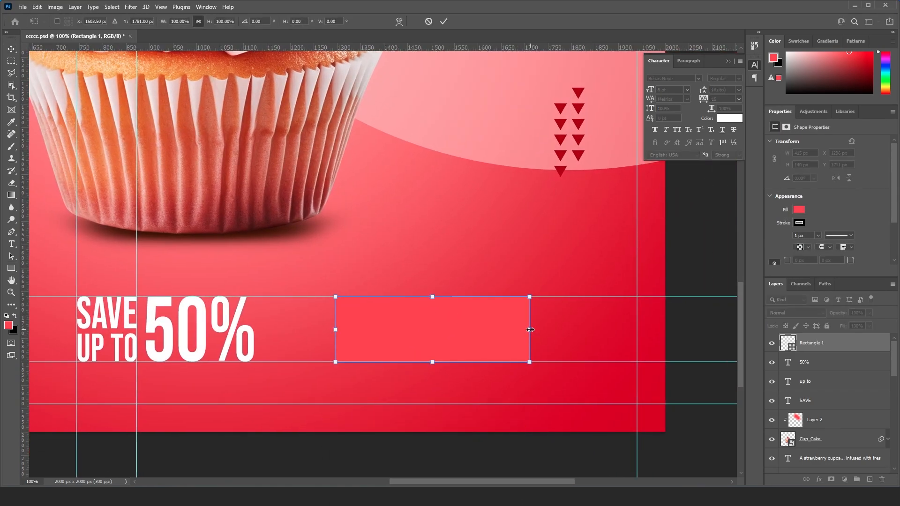
drag(529, 330, 543, 330)
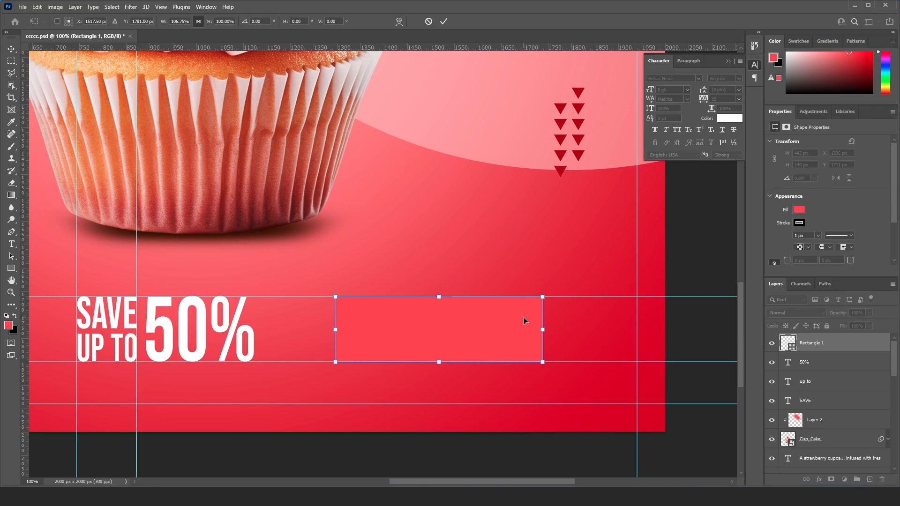
key(Return)
- Try rounding the red rectangle's corners to 70 px, and undo the rounding
key(u)
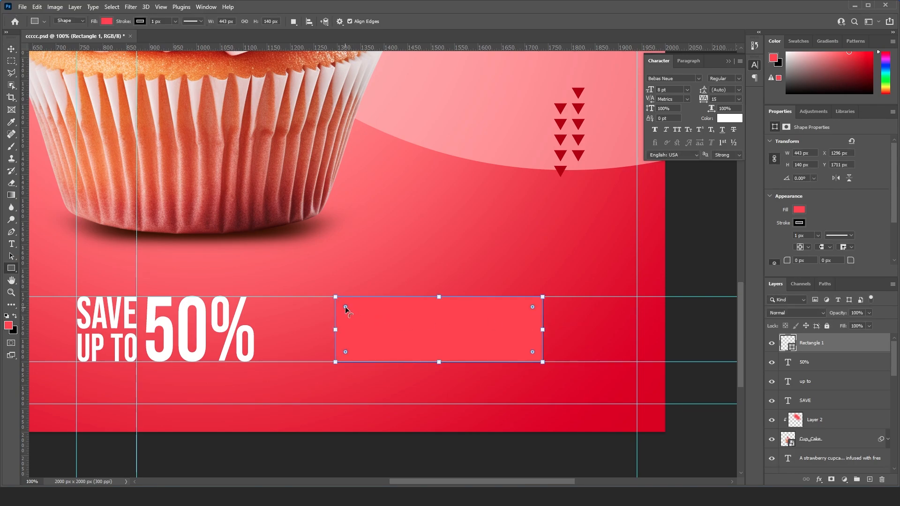
drag(359, 318, 407, 331)
key(v)
drag(557, 334, 498, 304)
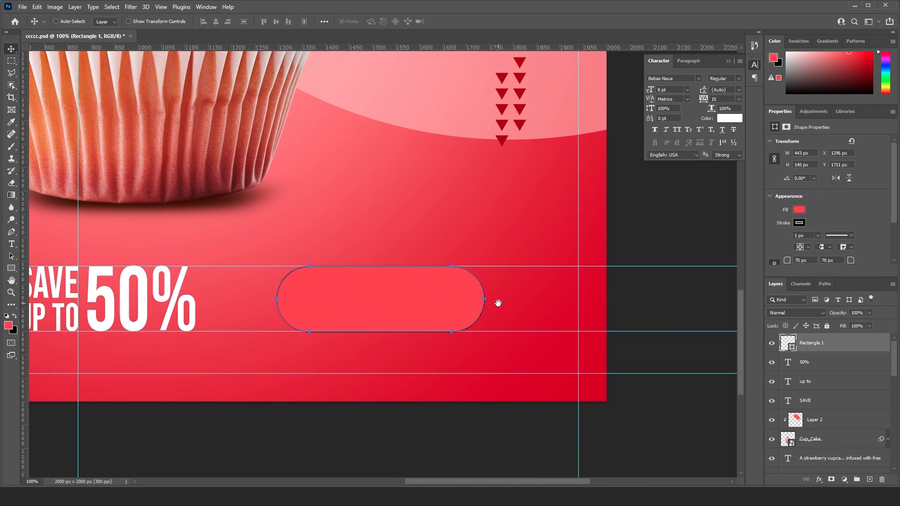
key(ctrl+z)
- Resize the red rectangle to about 467 px wide and 91 px high, keeping its top edge on the guide
key(ctrl+t)
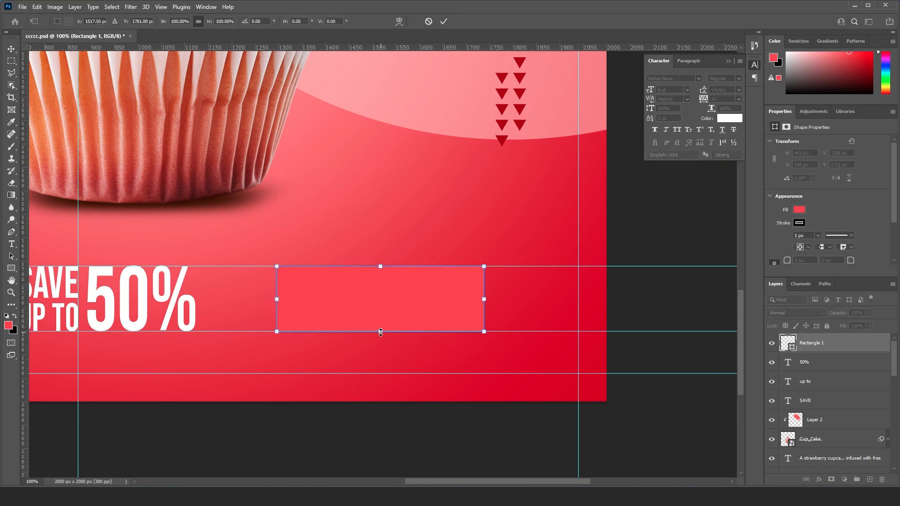
drag(381, 333, 378, 309)
drag(486, 289, 495, 288)
key(Return)
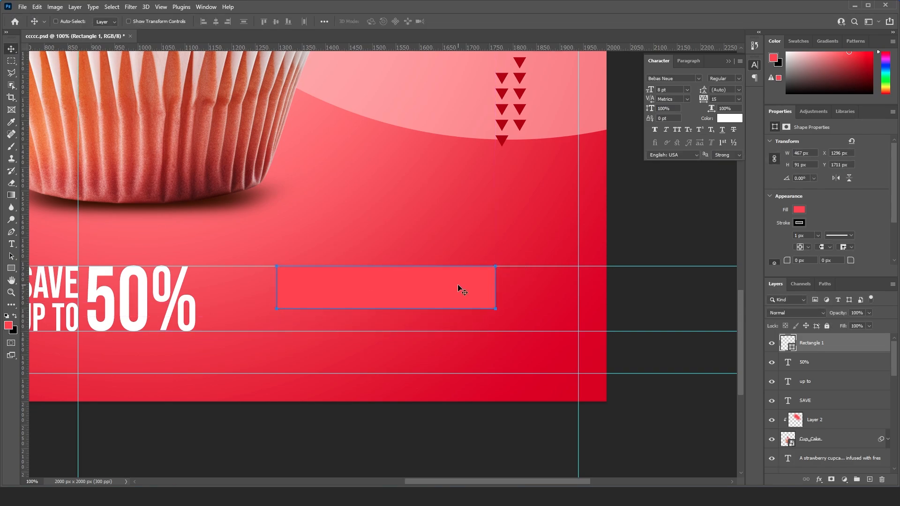
- Round all corners of the red rectangle to about 45 px to form a pill-shaped button
key(u)
drag(281, 286, 352, 276)
key(v)
key(space)
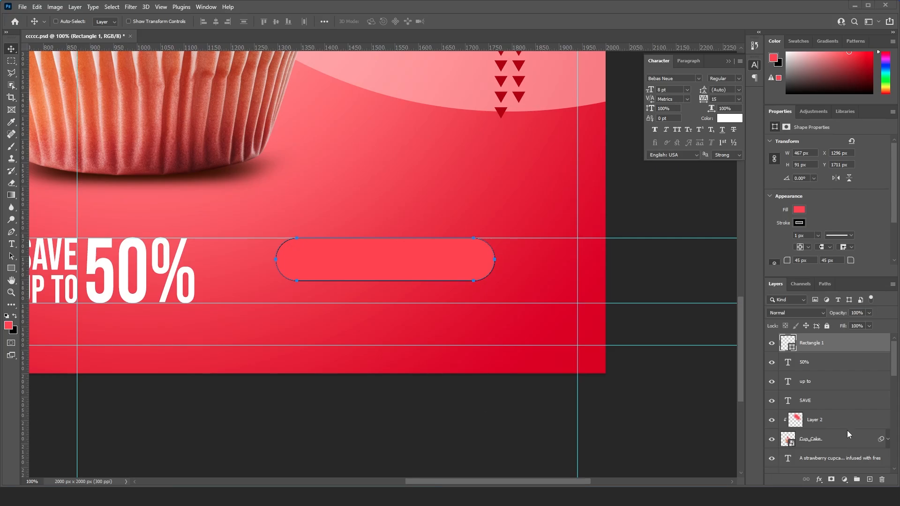
- Apply a Color Overlay to the pill-shaped rectangle using the copied light orange colour
right_click(809, 346)
click(736, 102)
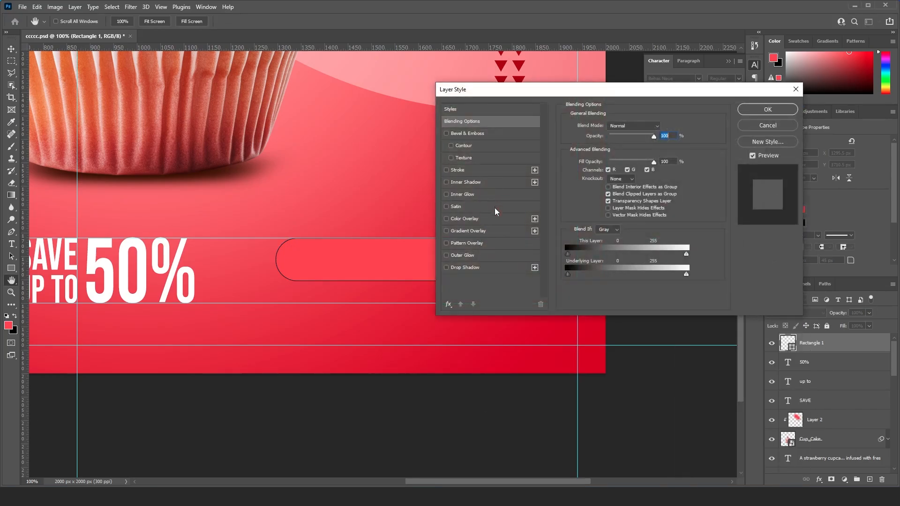
click(468, 219)
click(663, 127)
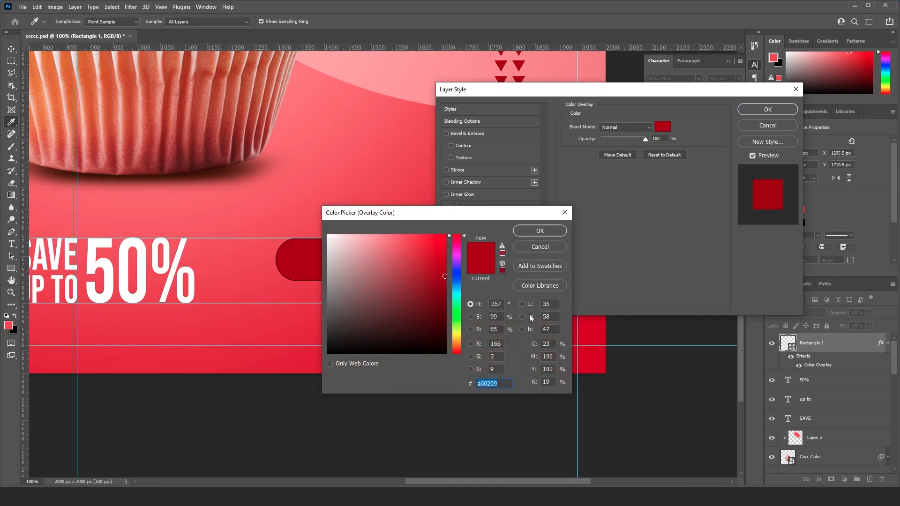
key(ctrl+v)
click(541, 230)
click(768, 109)
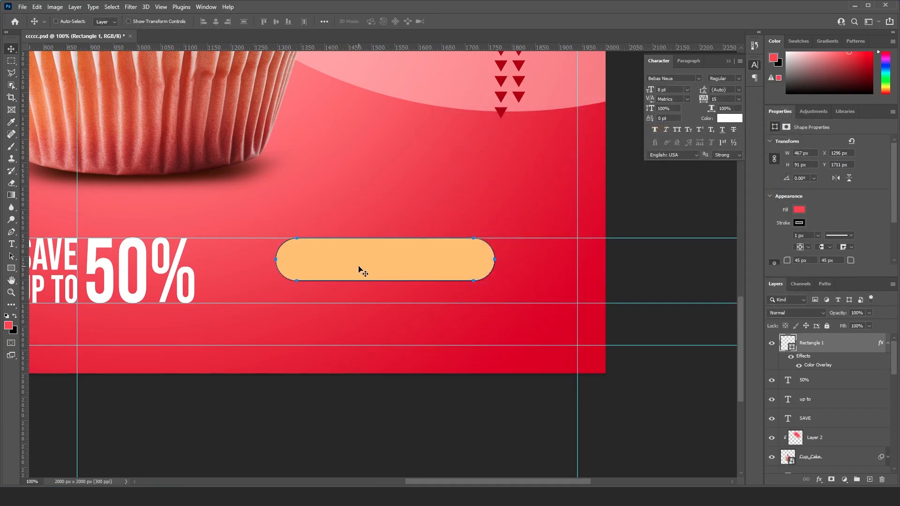
- Remove the black stroke from the pill-shaped rectangle by setting it to no colour
key(u)
click(141, 21)
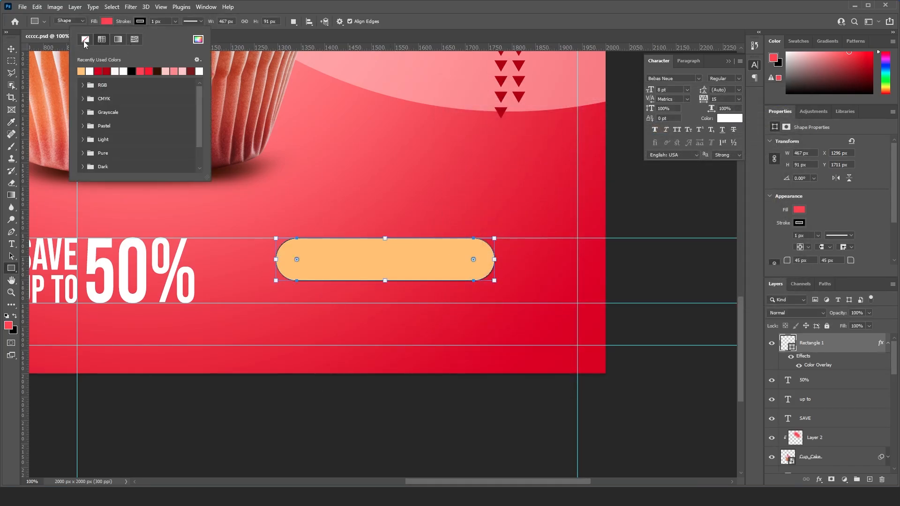
click(85, 41)
key(Return)
key(v)
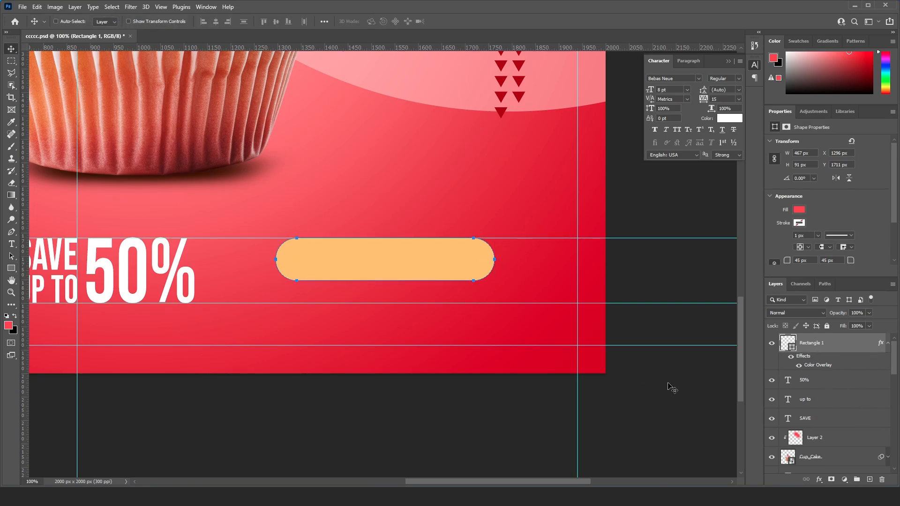
- Add the text "ORDER NOW" just above the pill-shaped button
key(t)
click(318, 232)
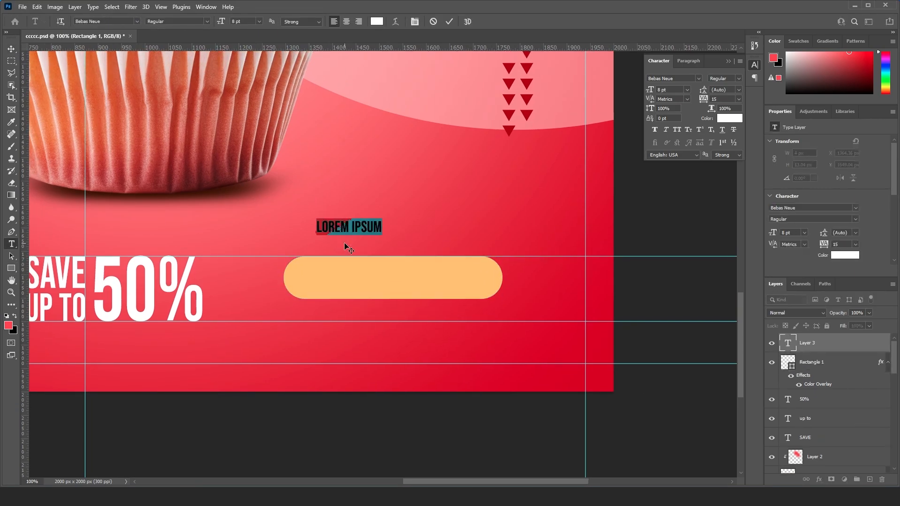
text(0)
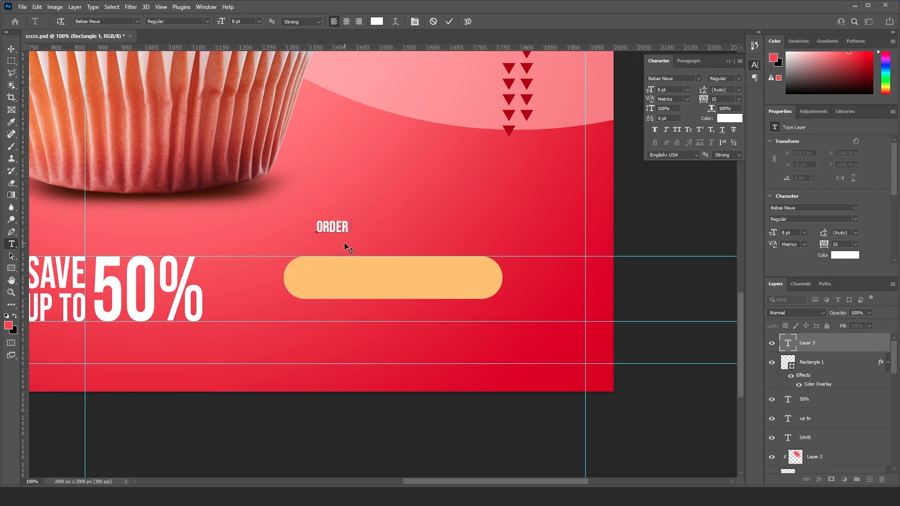
text(RDER NOW)
key(ctrl+Return)
key(v)
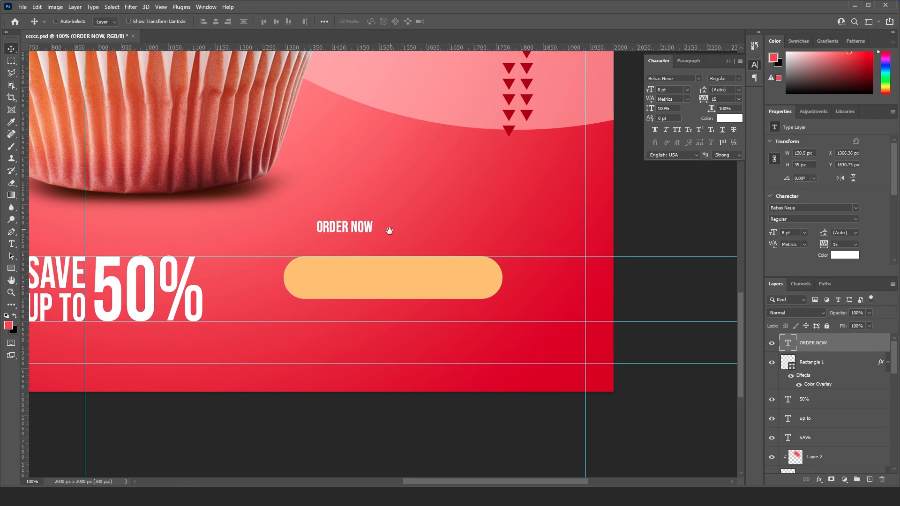
- Set the font of the "ORDER NOW" text to Gotham Bold
drag(388, 231, 394, 245)
click(680, 78)
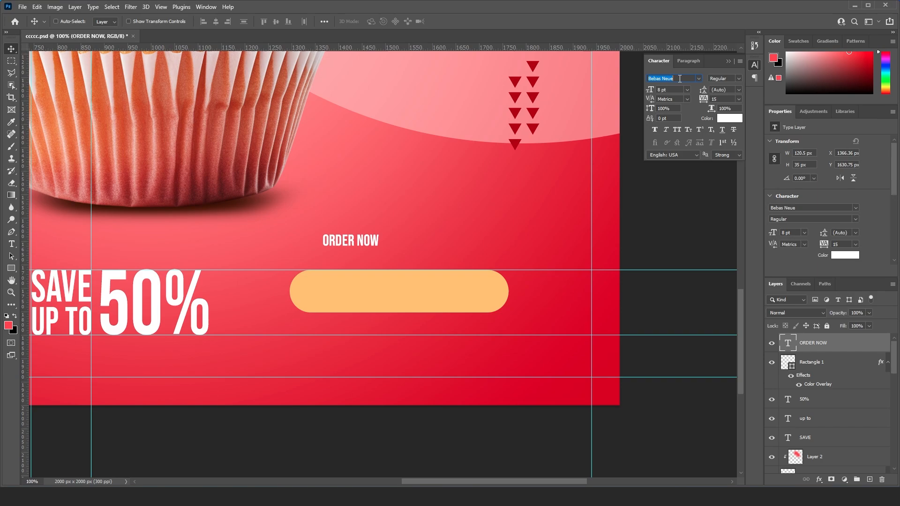
text(arial)
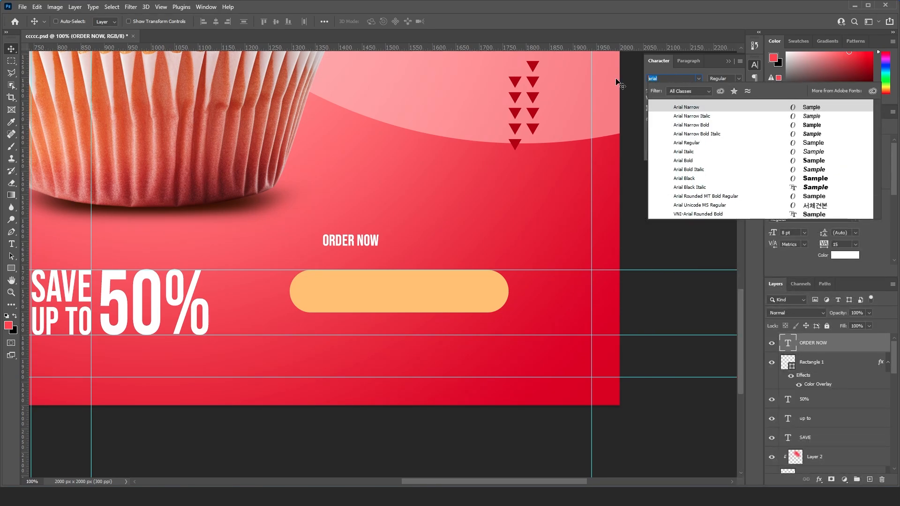
text(gotha)
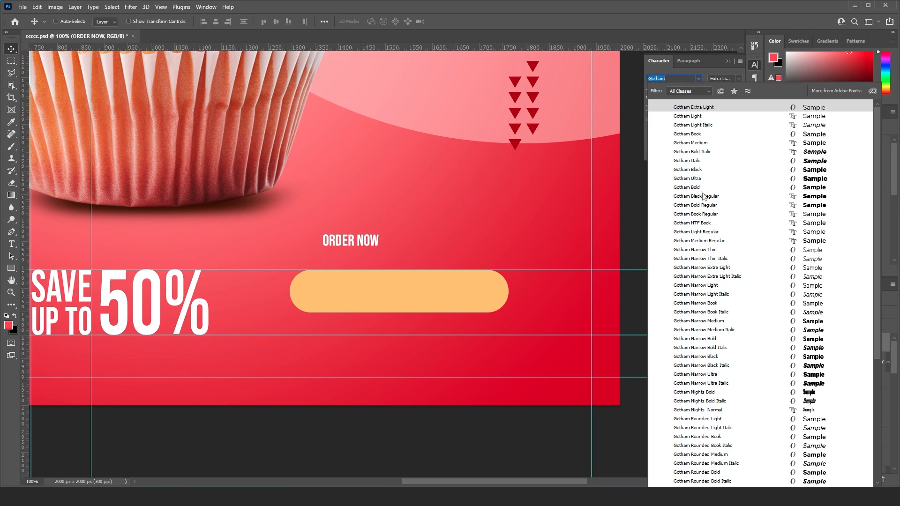
key(Down)
key(Down)
key(Down)
key(Down)
key(Down)
key(Down)
key(Down)
key(Down)
key(Down)
key(Return)
- Move "ORDER NOW" onto the pill-shaped button and scale it up to about 12.31 pt, centred within the shape
drag(402, 243, 482, 278)
key(ctrl+t)
key(Return)
scroll(570, 230, up, 1)
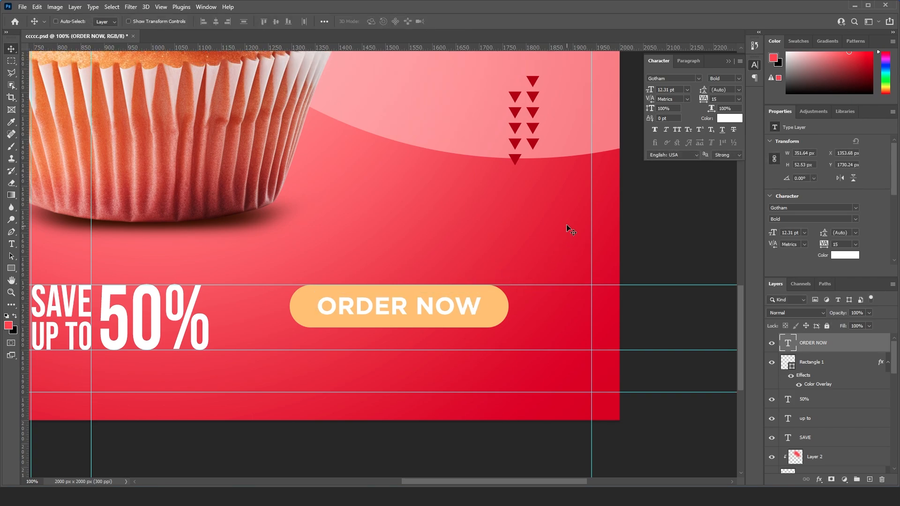
- Recolour "ORDER NOW" with the dark red sampled from the small triangles and nudge the text 1 px down
click(726, 122)
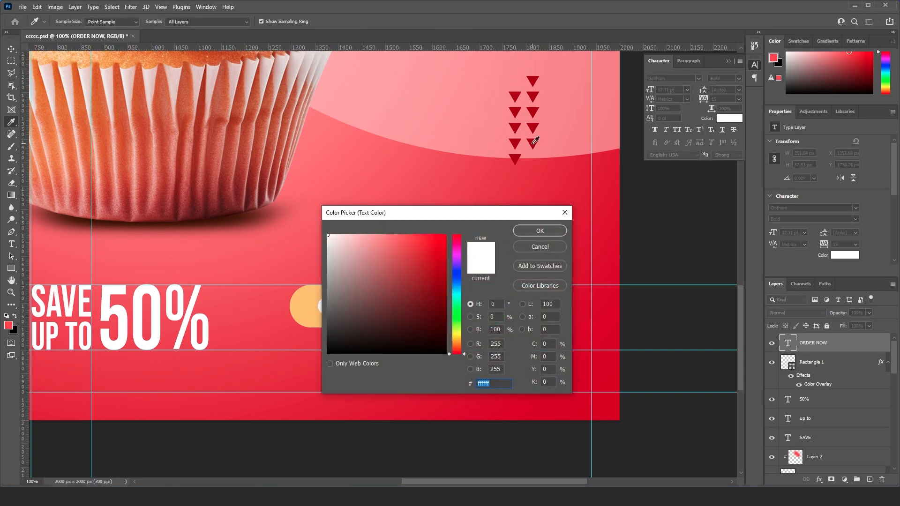
click(536, 141)
drag(479, 217, 522, 199)
click(570, 215)
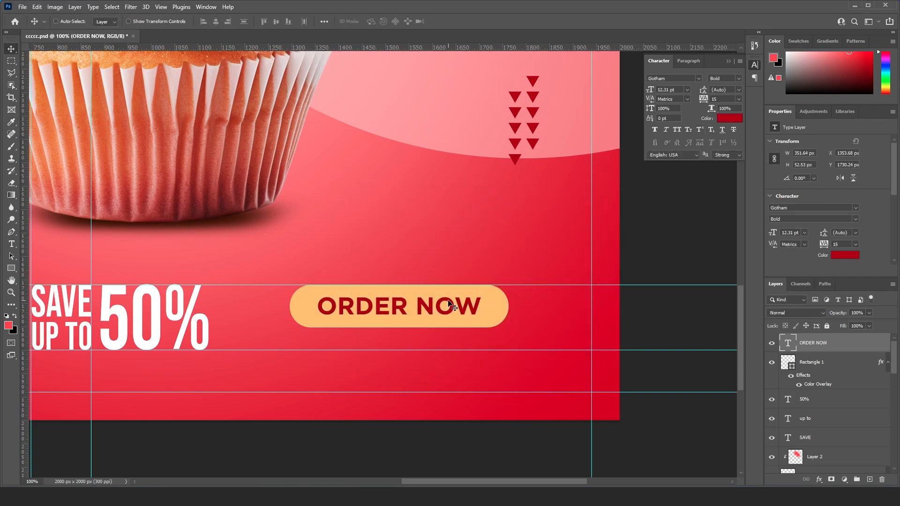
key(Down)
- Duplicate the "ORDER NOW" text, place the copy just below the button and colour it white (ffffff)
key(ctrl+minus)
key(ctrl+minus)
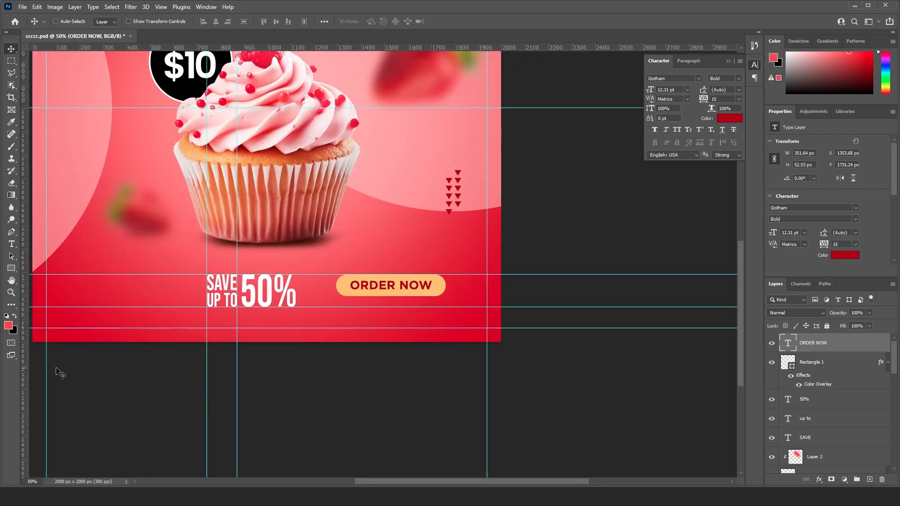
key(ctrl+plus)
scroll(382, 277, down, 1)
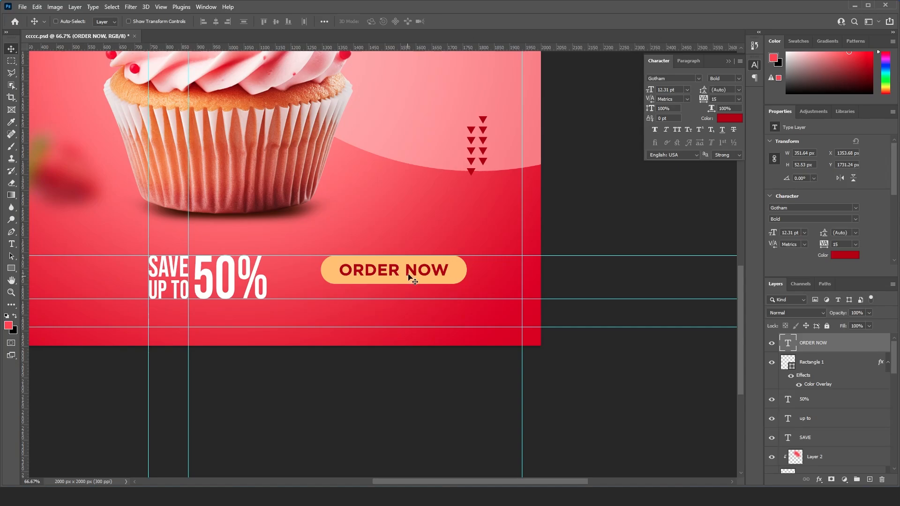
drag(855, 348, 870, 479)
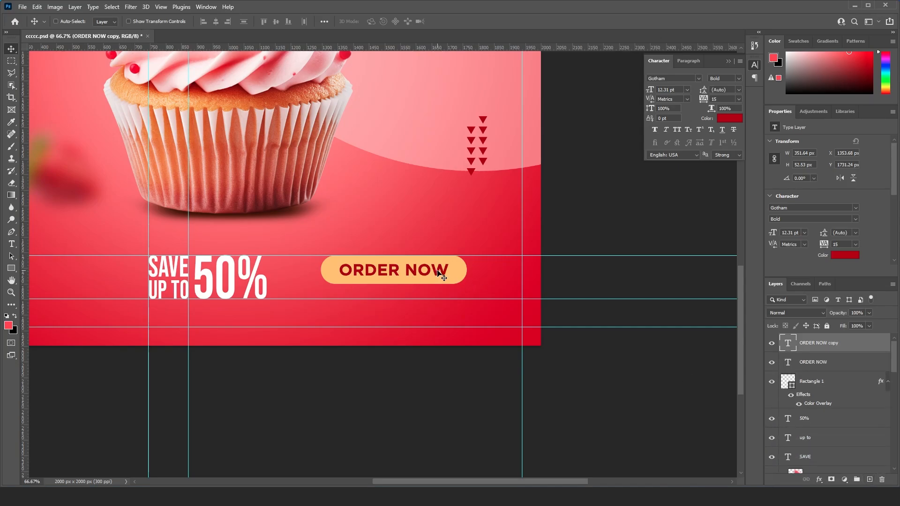
drag(440, 272, 439, 294)
click(729, 118)
text(ffffff)
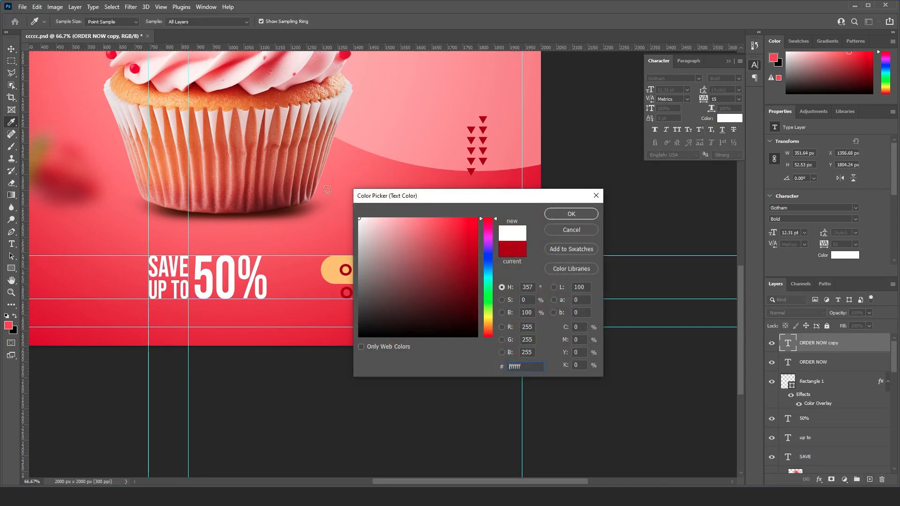
key(Return)
double_click(407, 295)
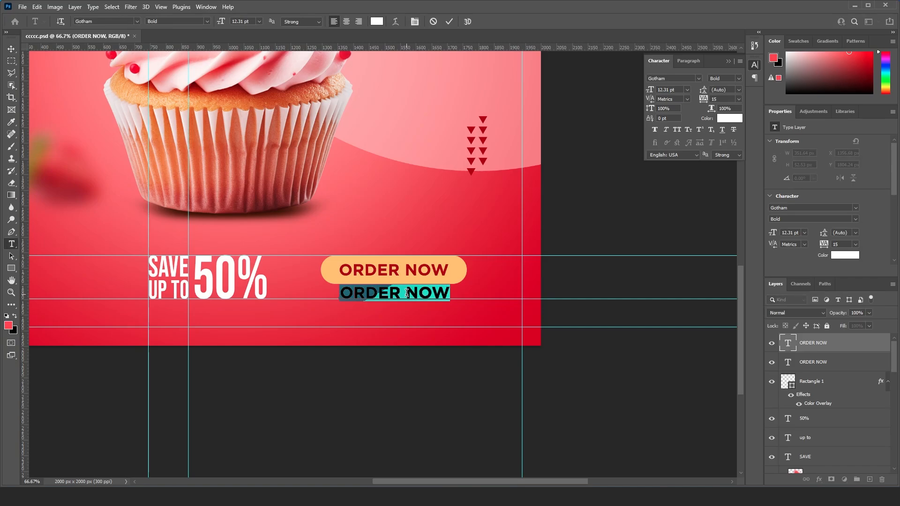
text(www.cup)
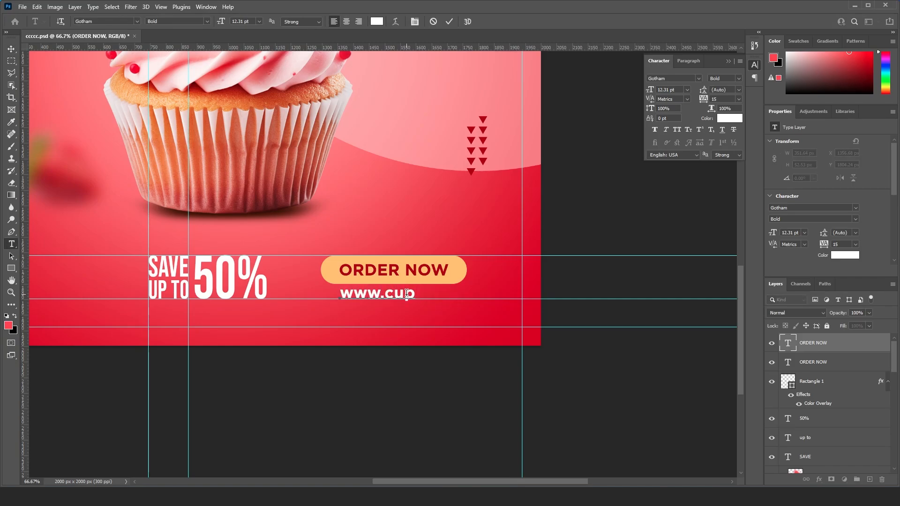
text(cake.com)
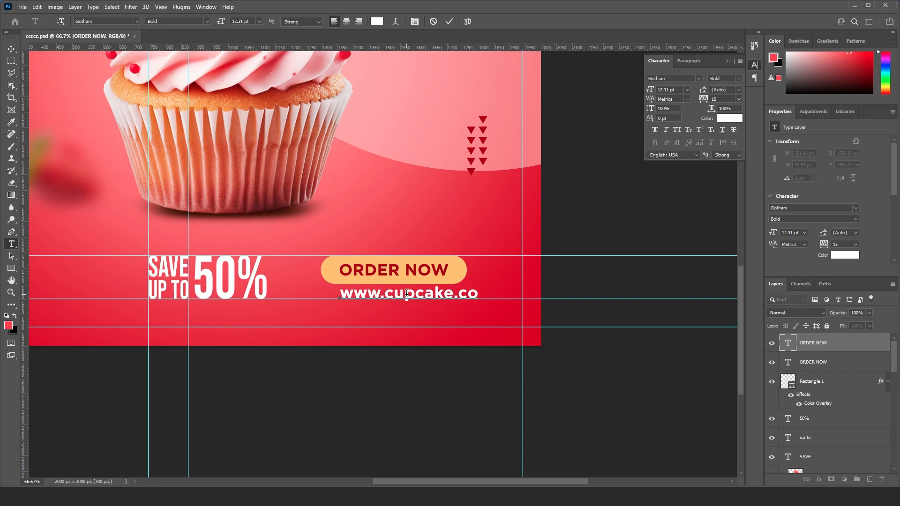
key(ctrl+Return)
key(shift+Left)
key(shift+Left)
key(shift+Left)
key(shift+Left)
key(shift+Left)
key(shift+Left)
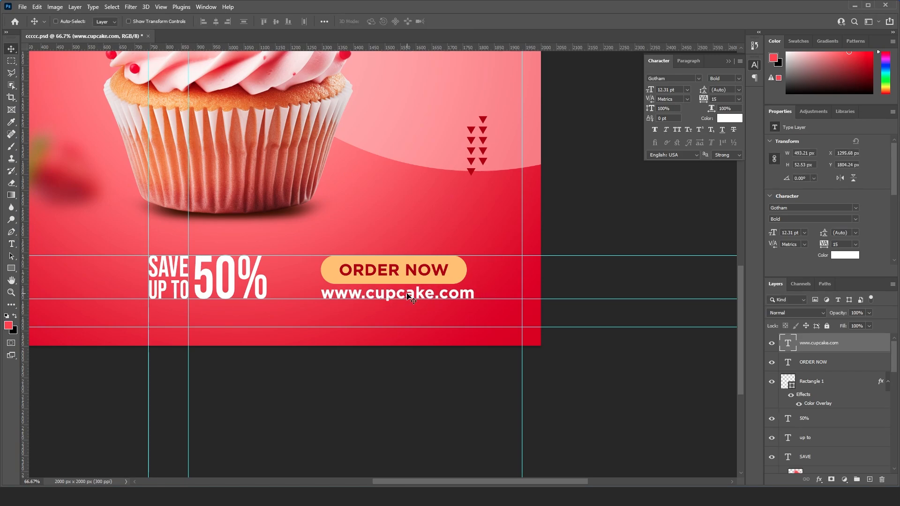
key(ctrl+t)
drag(475, 301, 468, 300)
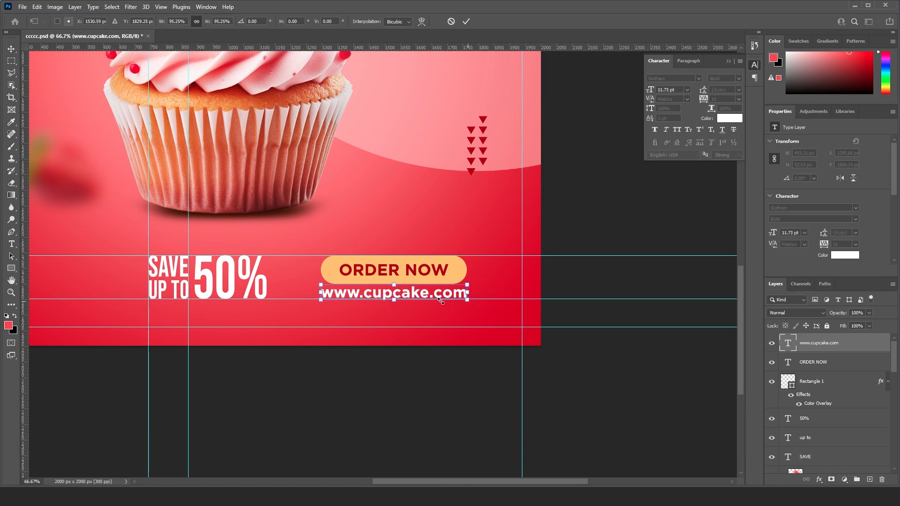
drag(320, 301, 322, 299)
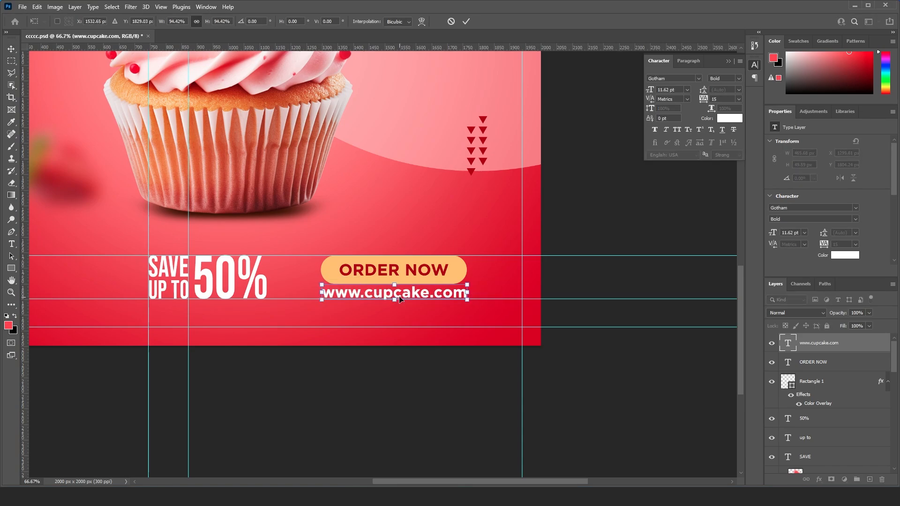
key(Return)
key(Down)
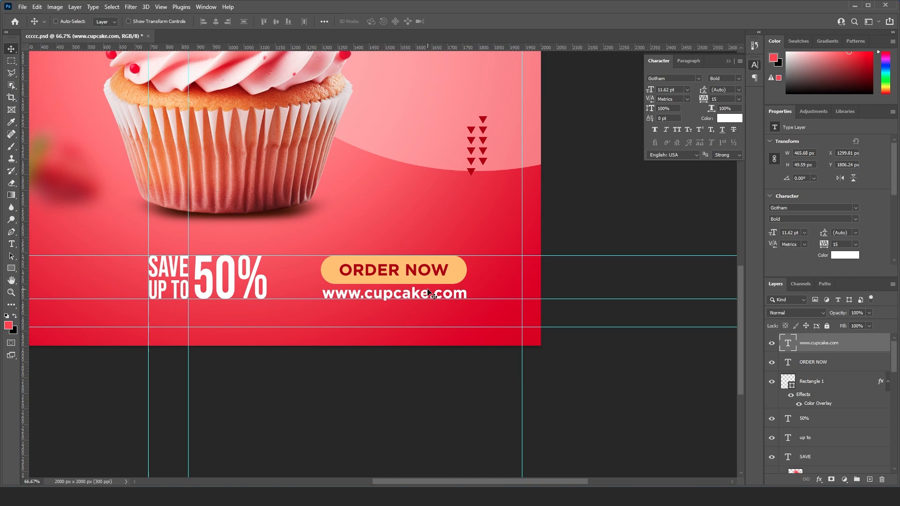
key(ctrl+minus)
drag(264, 232, 394, 246)
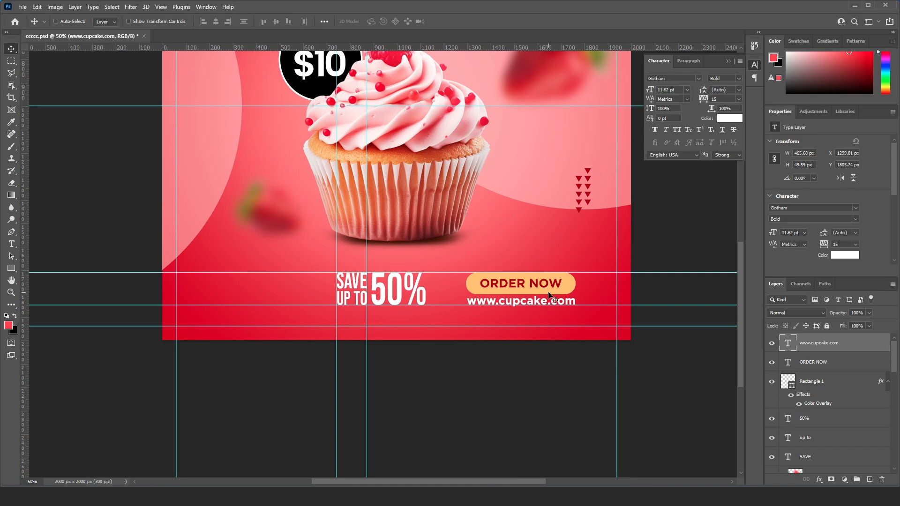
key(Right)
key(Right)
key(Up)
key(Up)
scroll(544, 296, down, 1)
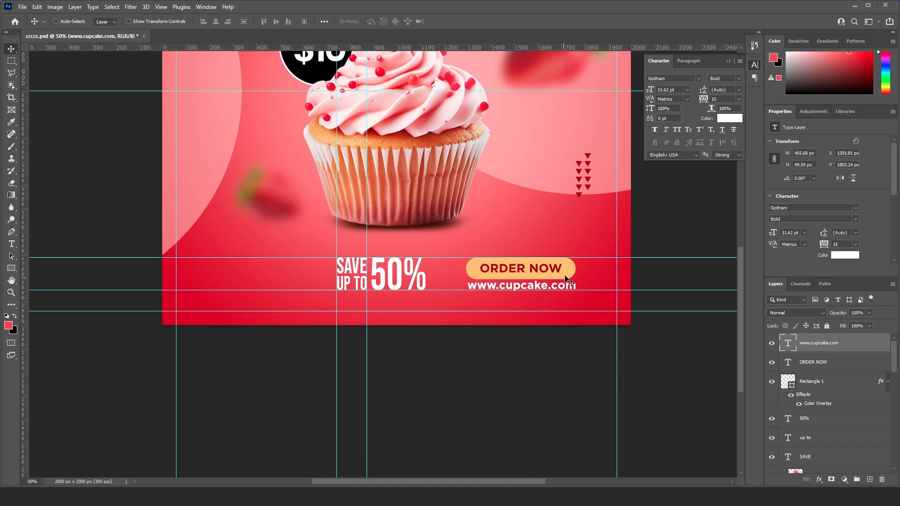
right_click(569, 270)
click(583, 279)
right_click(556, 270)
shift+click(581, 274)
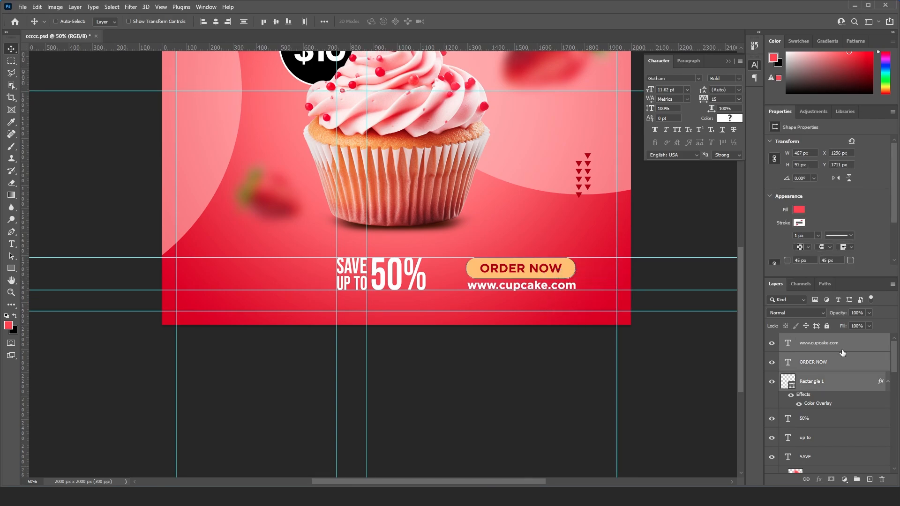
drag(854, 476, 857, 479)
- Move the button group left, closer to the "50%" text, keeping its vertical position
key(shift+Left)
key(shift+Left)
key(shift+Left)
key(shift+Left)
key(shift+Left)
key(shift+Left)
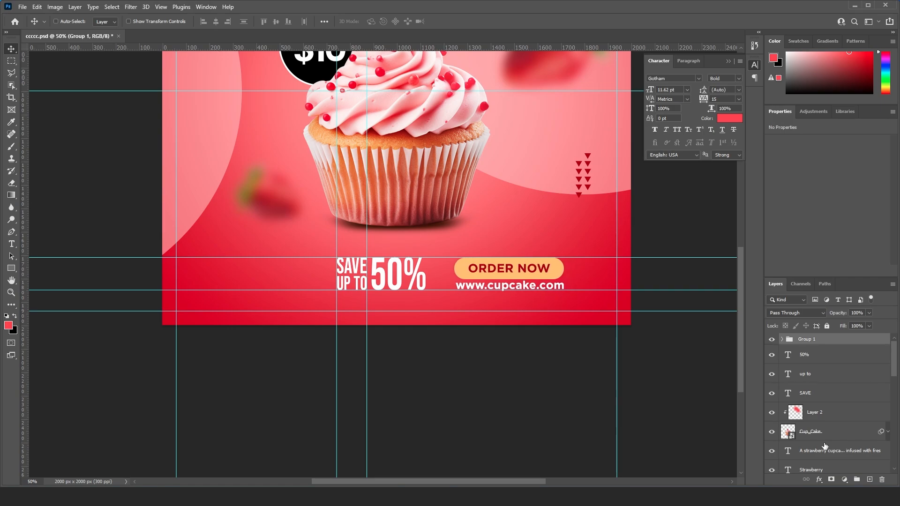
key(shift+Left)
key(shift+Left)
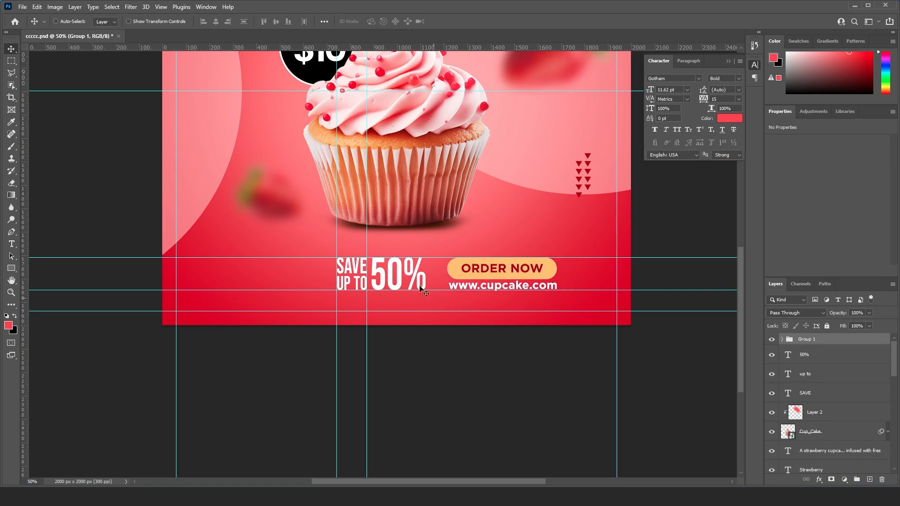
- Group the "SAVE", "up to" and "50%" text layers
right_click(400, 280)
click(409, 281)
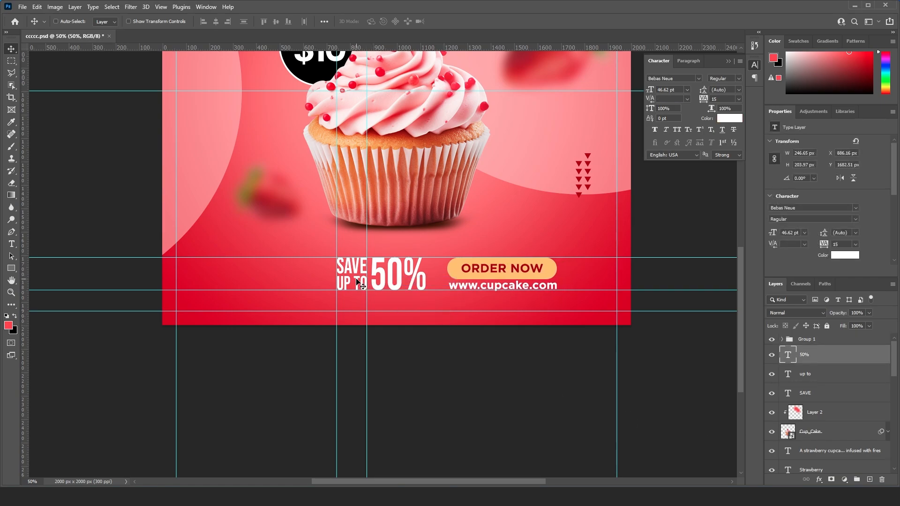
right_click(358, 281)
shift+click(371, 287)
ctrl+click(840, 393)
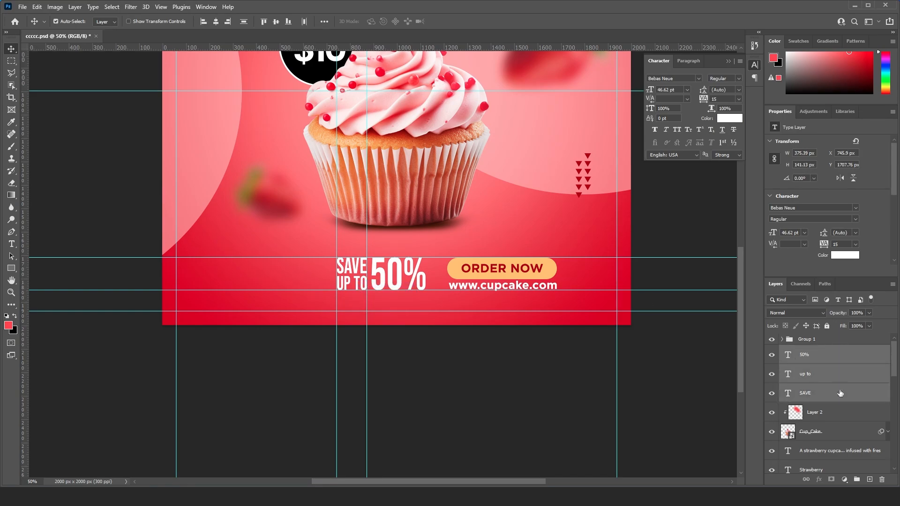
click(857, 481)
- Nudge the "SAVE UP TO 50%" group slightly right, toward the button group
key(Right)
key(Right)
key(Right)
key(Right)
key(Right)
key(Right)
key(Right)
key(Right)
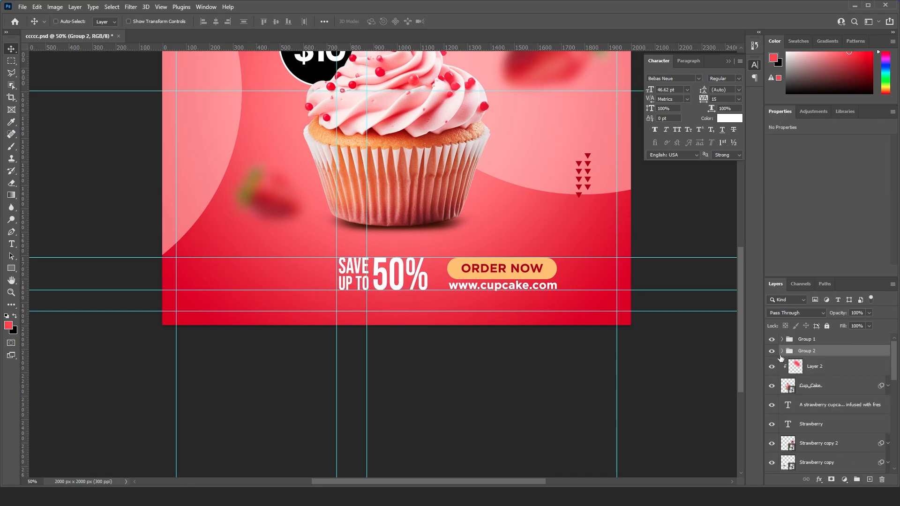
key(ctrl+plus)
key(ctrl+plus)
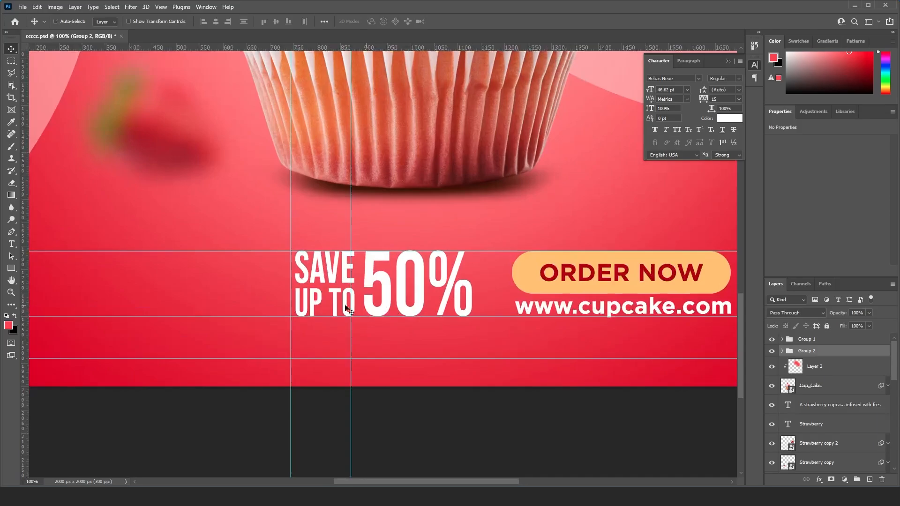
drag(178, 271, 336, 276)
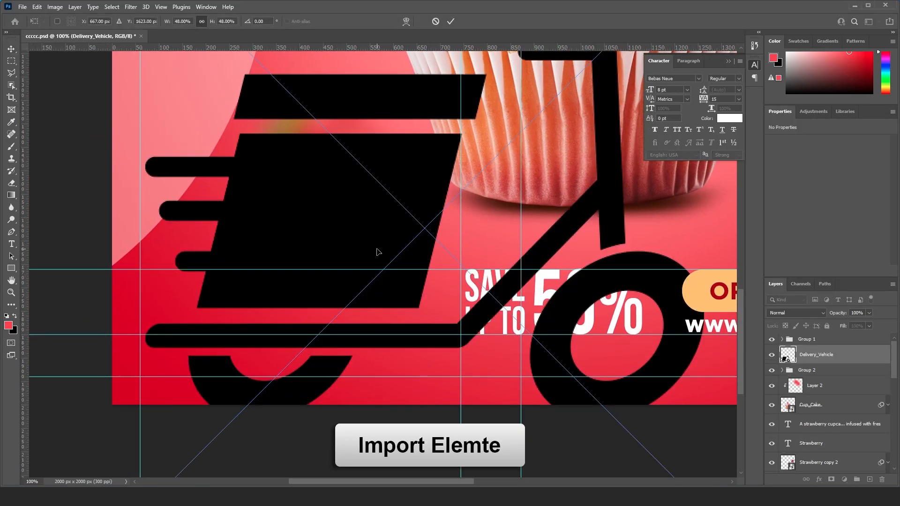
- Place the Delivery_Vehicle image in the flyer and scale it down proportionally to 8.93%
key(ctrl+minus)
key(ctrl+minus)
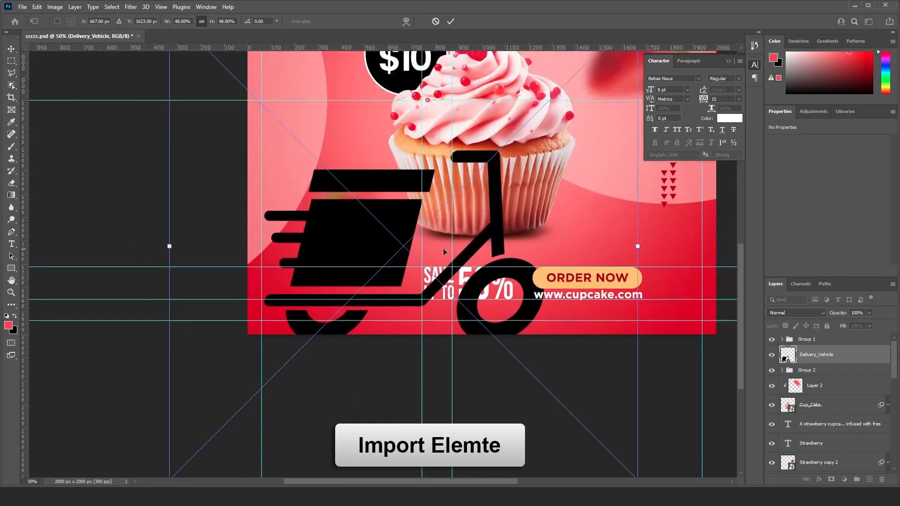
drag(638, 249, 257, 266)
key(Return)
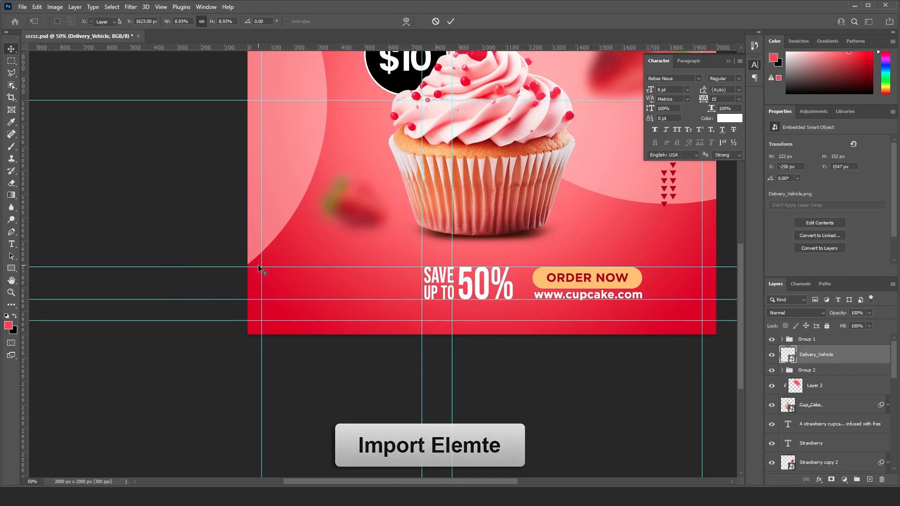
- Shrink the scooter icon to about 133 × 91 px and place it at the flyer's left margin, just below the upper footer guide
drag(295, 232, 286, 266)
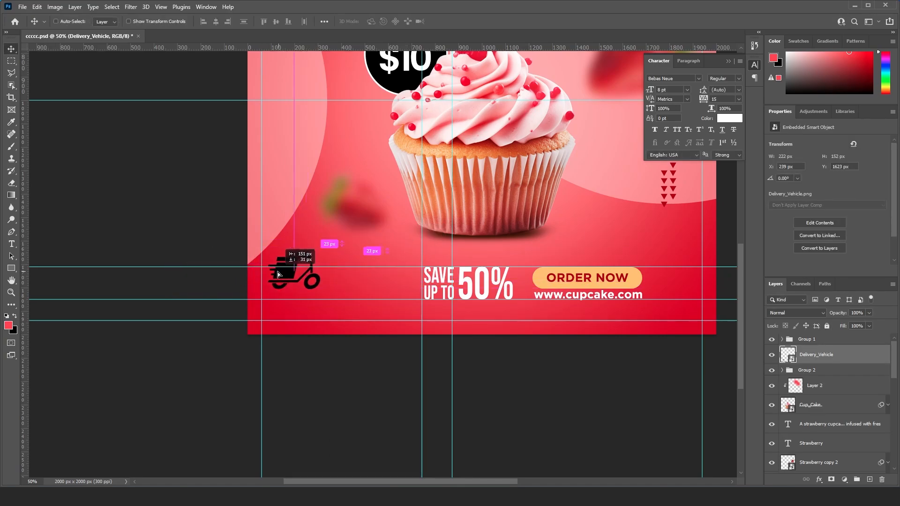
key(ctrl+t)
drag(341, 225, 303, 257)
key(Return)
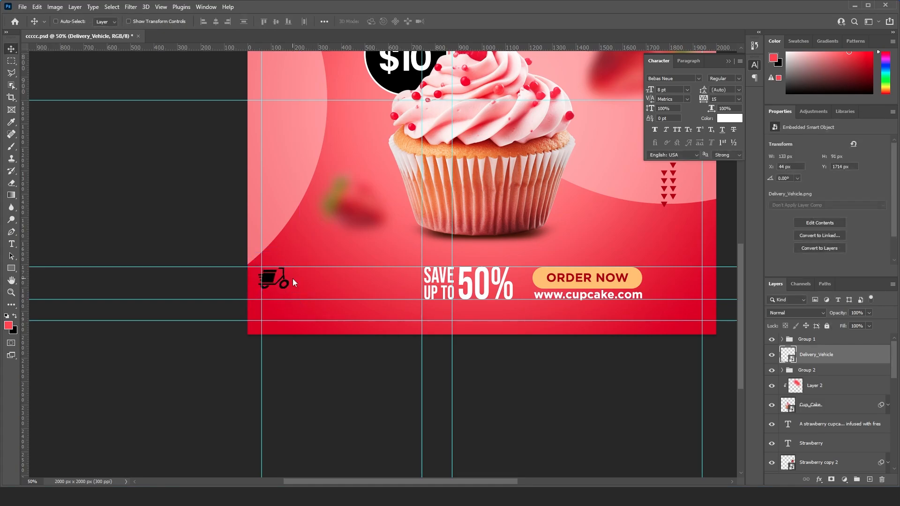
key(ctrl+plus)
key(Up)
key(Up)
key(Up)
key(Up)
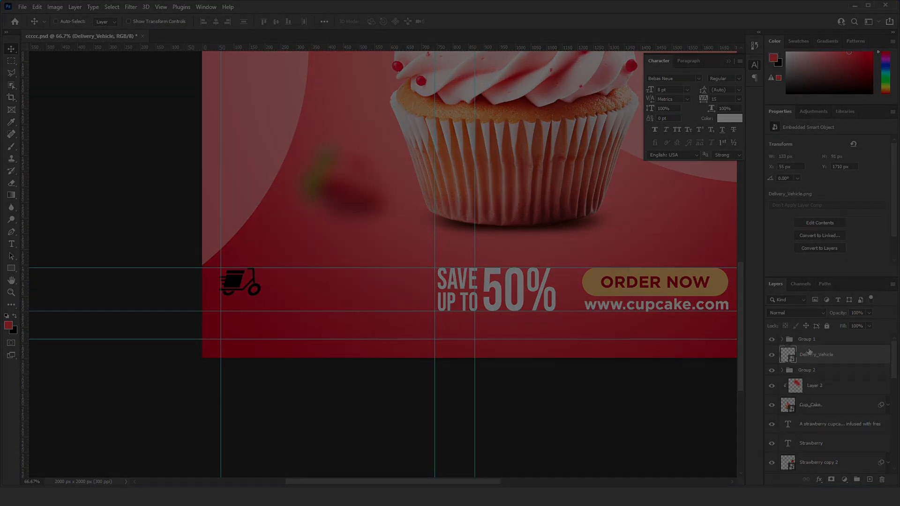
- Apply a white (ffffff) Color Overlay at 100% opacity to the Delivery_Vehicle layer
right_click(840, 355)
click(702, 85)
click(464, 218)
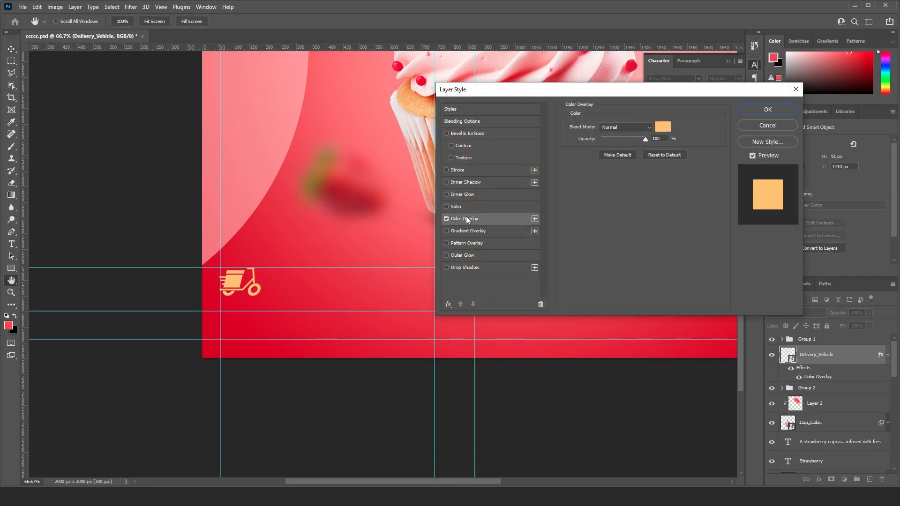
click(663, 127)
text(ffffff)
key(Return)
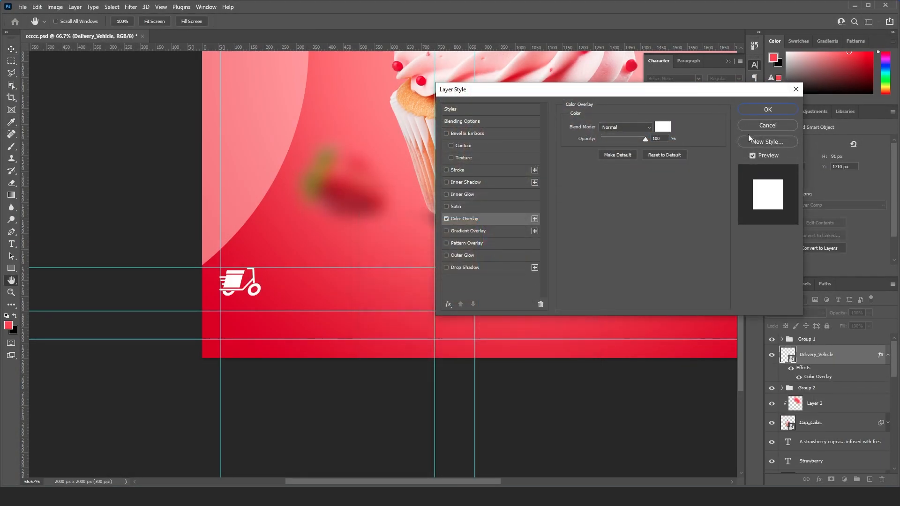
click(768, 110)
click(888, 355)
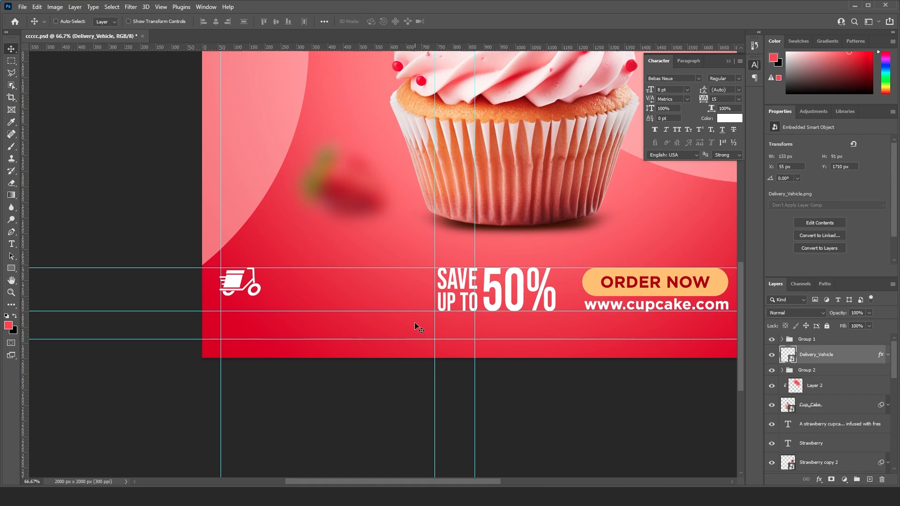
- Add a white Bebas Neue text line reading "FREE HOME DELIVERY" above the scooter icon
drag(301, 267, 301, 301)
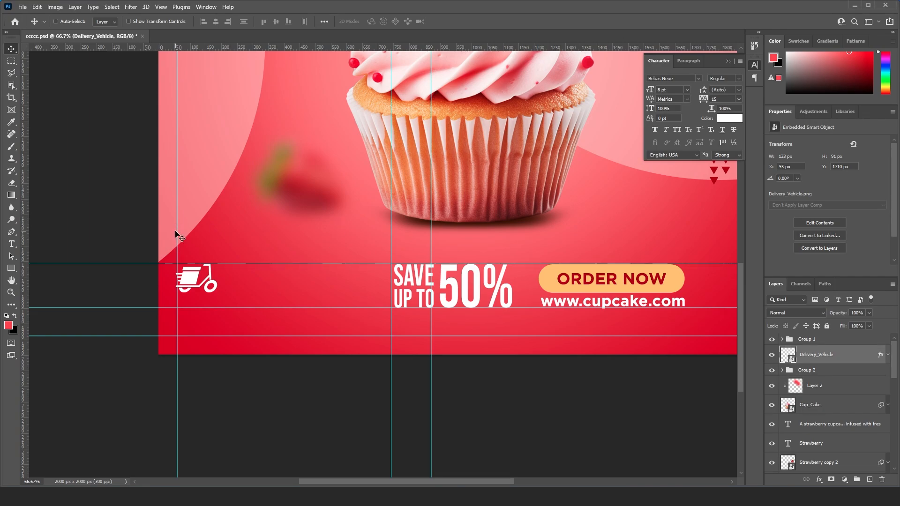
key(t)
click(242, 227)
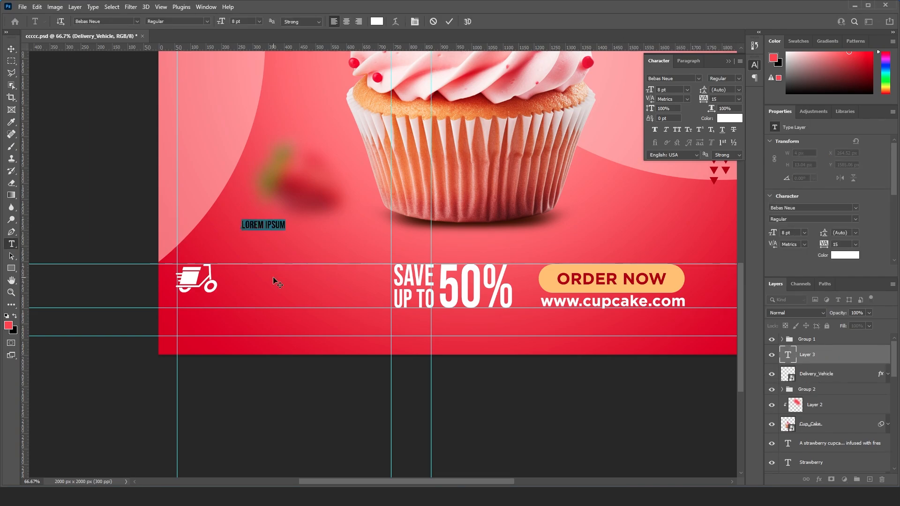
text(FREE H)
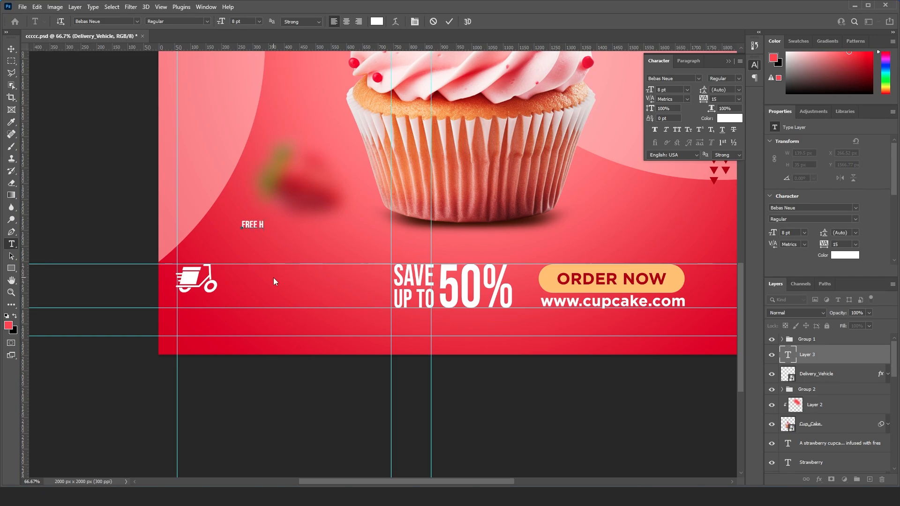
text(OME D)
text(ELIVERY)
key(ctrl+Return)
- Enlarge "FREE HOME DELIVERY" to about 12.86 pt, place it beside the scooter icon's wheel and apply faux italic
key(ctrl+t)
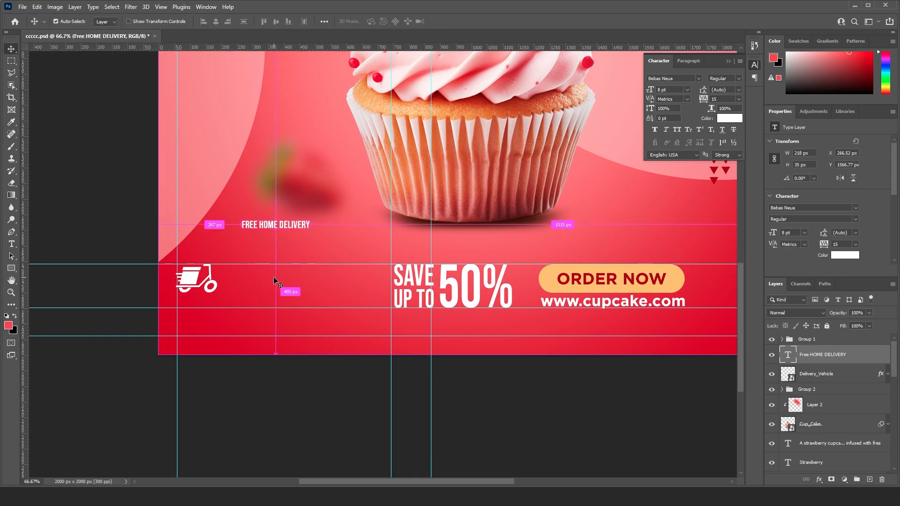
drag(309, 220, 310, 283)
key(Return)
click(665, 131)
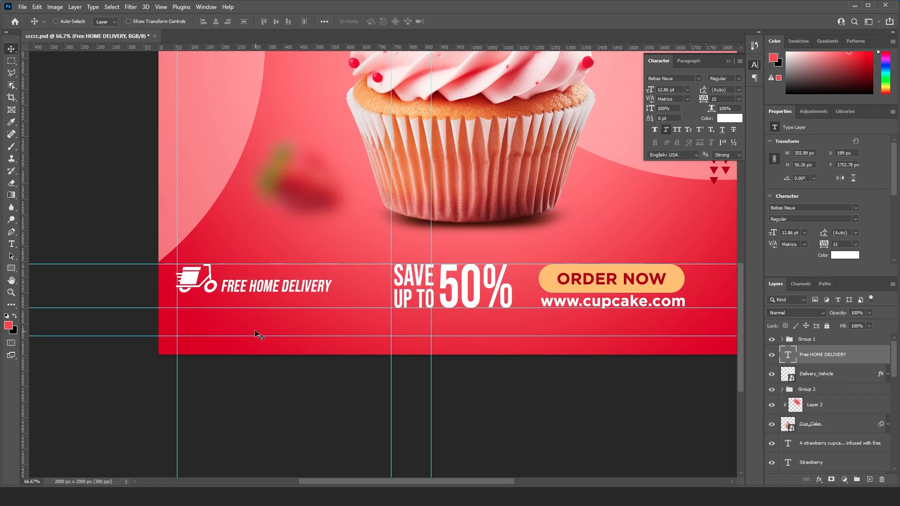
key(Left)
key(Left)
key(Left)
key(Left)
key(Up)
key(Up)
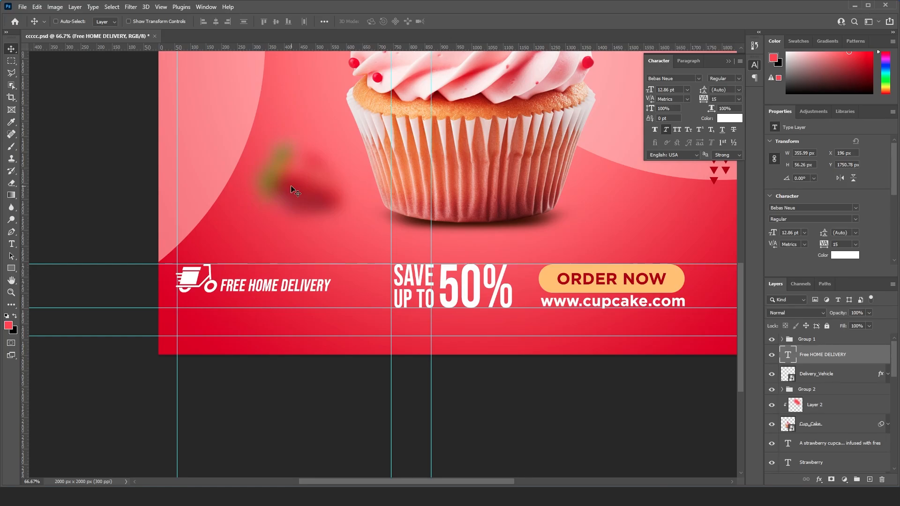
- Add a placeholder text layer above the delivery line, set its font to Gotham Bold and turn off faux italic
key(t)
click(236, 205)
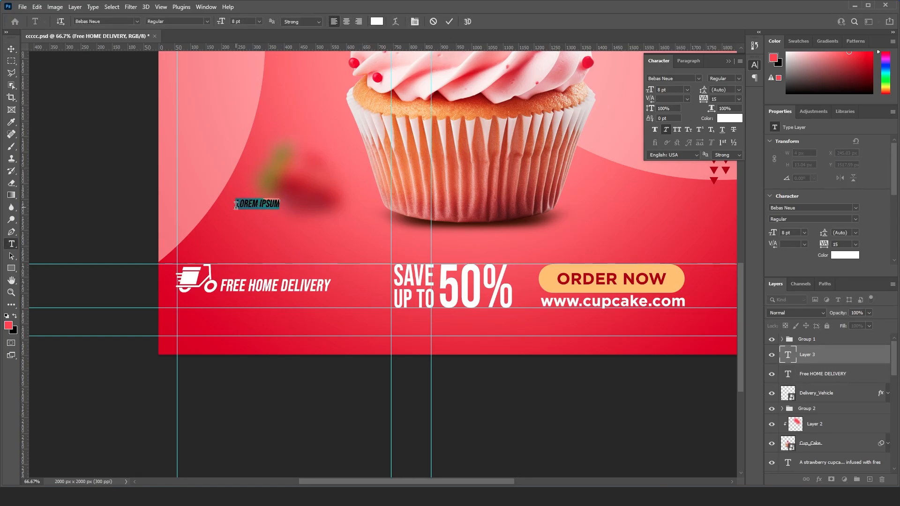
key(Escape)
click(681, 78)
text(gotham)
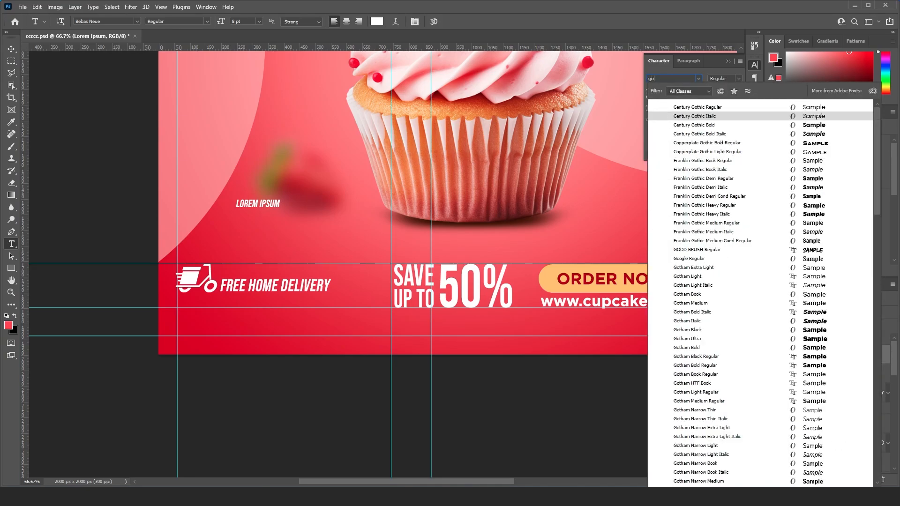
click(686, 187)
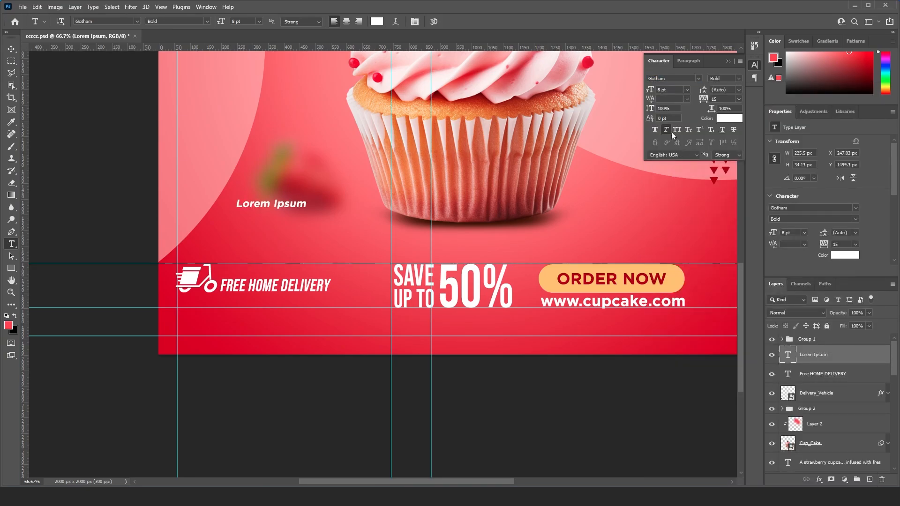
key(v)
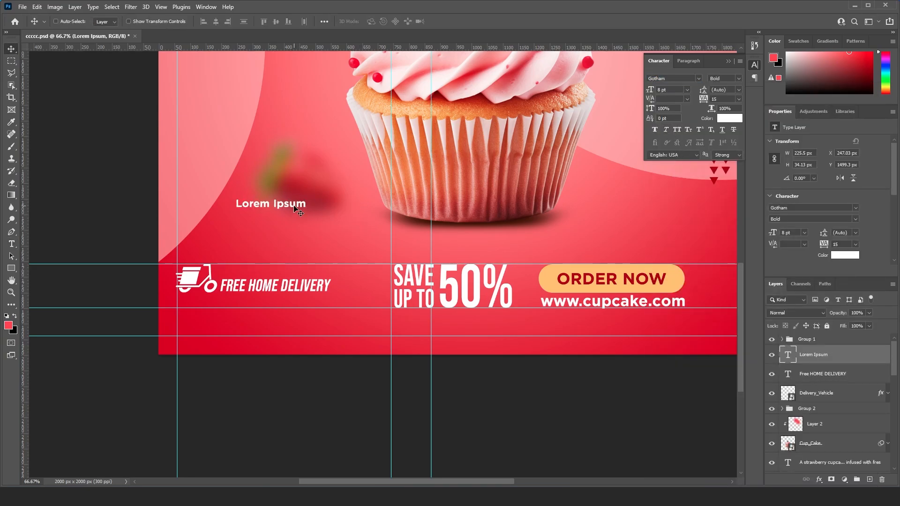
- Replace the placeholder text with the contact phone number
key(t)
click(294, 204)
key(ctrl+a)
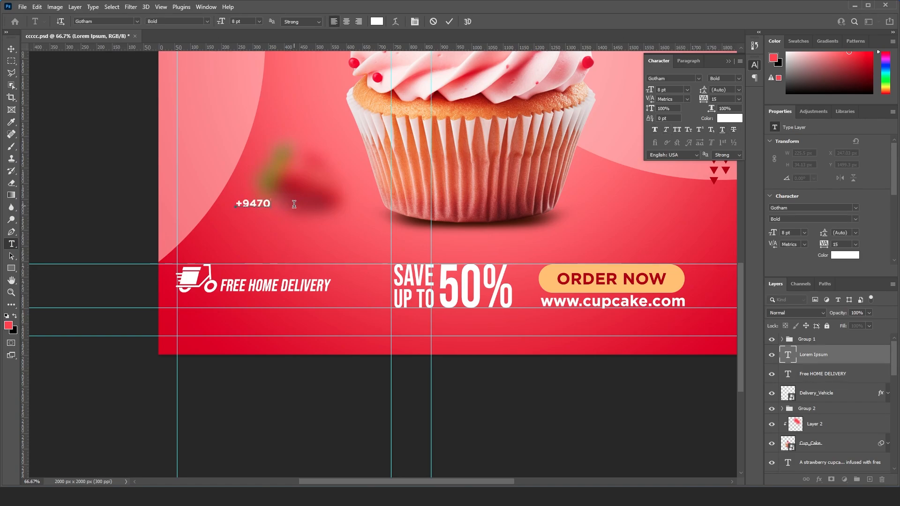
key(ctrl+Return)
- Move the phone number below the scooter and delivery text, enlarge it to about 14.97 pt and nudge it slightly down
key(v)
drag(293, 209, 340, 291)
key(ctrl+t)
key(Return)
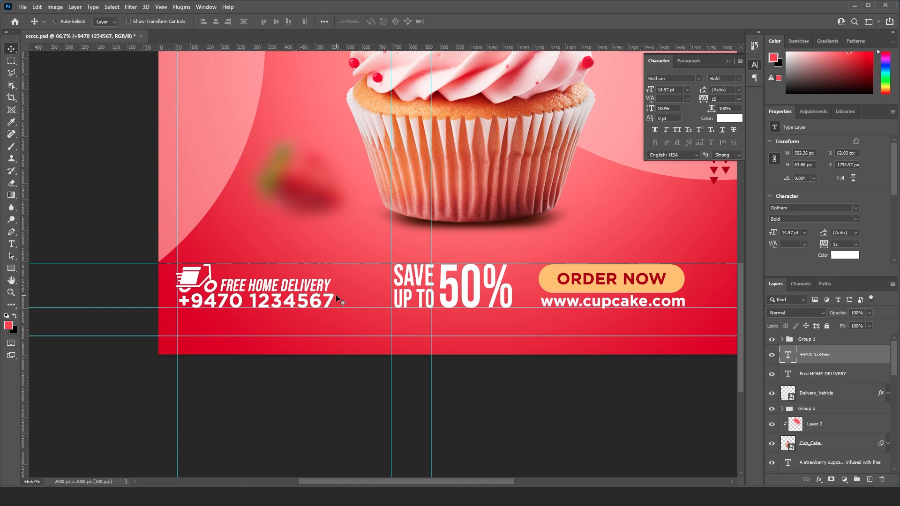
key(Down)
key(Down)
key(Down)
key(Down)
key(Down)
- Group the phone number, "FREE HOME DELIVERY" and Delivery_Vehicle layers
key(ctrl+minus)
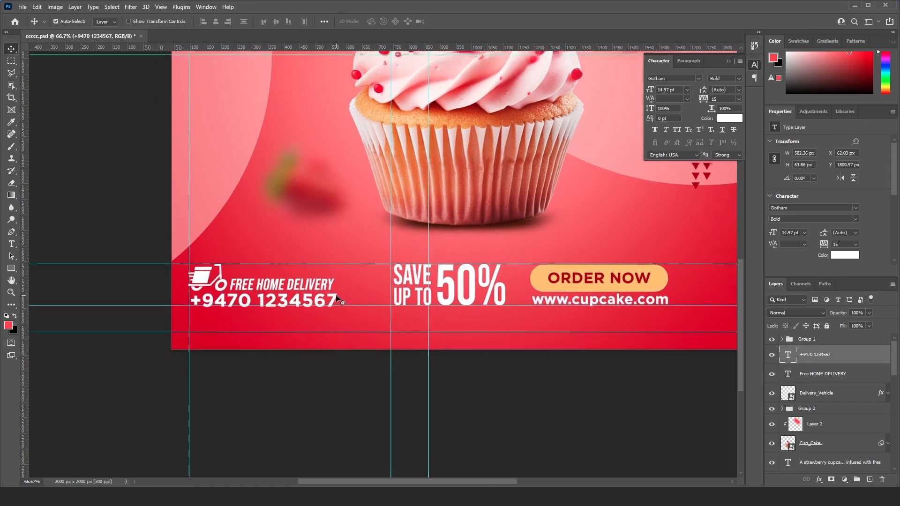
right_click(239, 280)
click(265, 284)
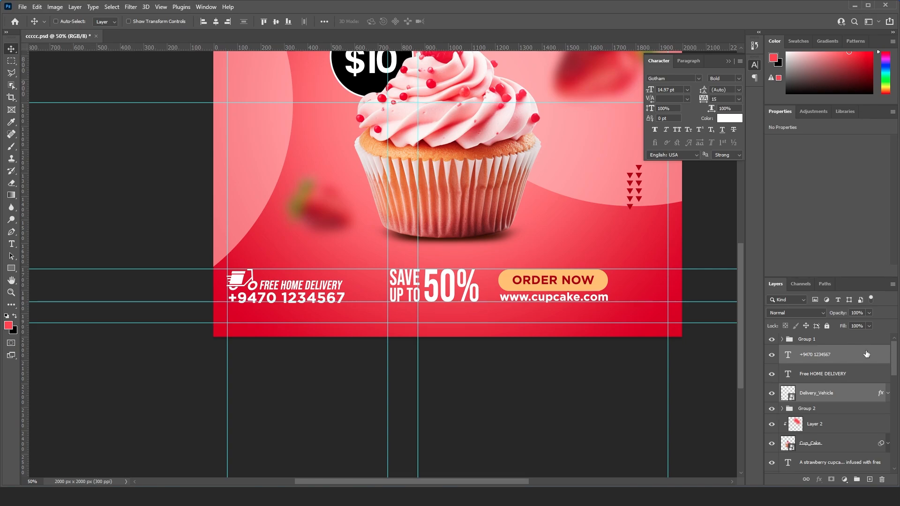
ctrl+click(820, 375)
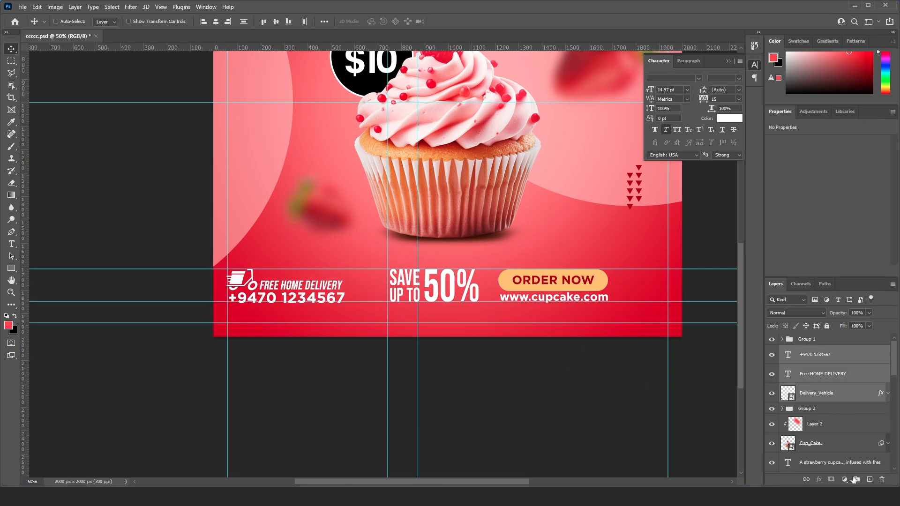
click(856, 479)
- Move the "ORDER NOW" button and web address group right to leave a wider gap after "50%"
drag(453, 309, 399, 323)
right_click(545, 296)
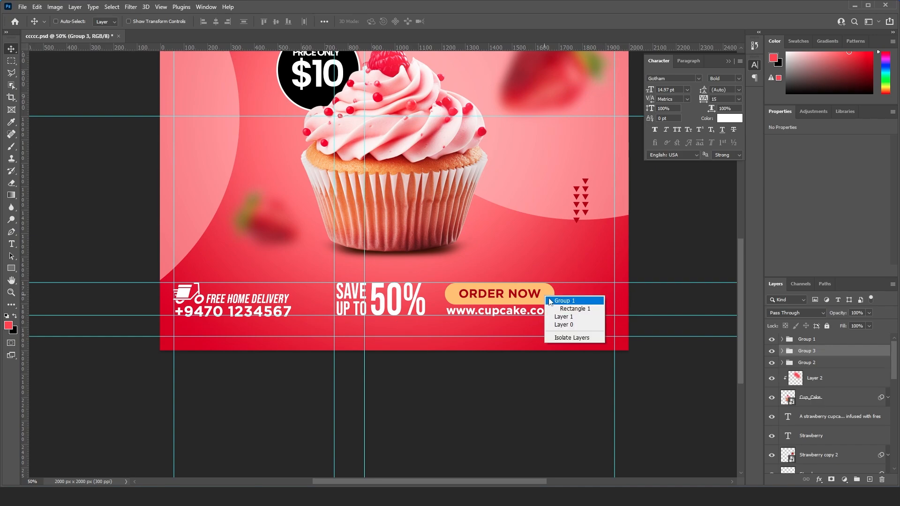
click(553, 301)
key(shift+Right)
key(shift+Right)
key(shift+Right)
key(shift+Right)
key(shift+Right)
key(shift+Right)
key(shift+Right)
key(shift+Right)
key(shift+Right)
key(shift+Right)
key(shift+Right)
key(shift+Right)
key(shift+Right)
key(shift+Right)
key(shift+Right)
key(shift+Right)
key(shift+Right)
key(shift+Right)
key(shift+Right)
key(shift+Right)
key(shift+Right)
key(shift+Right)
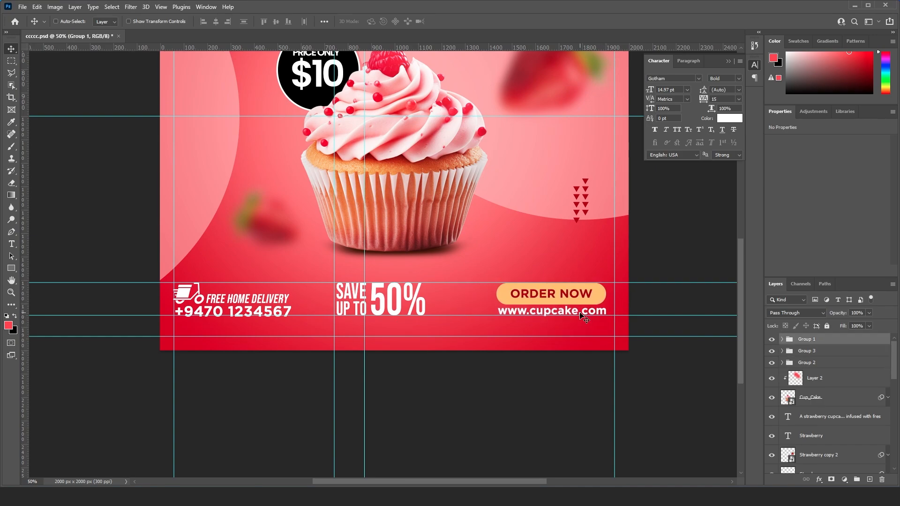
key(shift+Left)
key(shift+Left)
key(shift+Left)
key(shift+Left)
key(shift+Left)
key(shift+Left)
key(shift+Left)
key(shift+Left)
key(shift+Left)
key(shift+Left)
key(shift+Left)
key(shift+Left)
key(shift+Left)
key(shift+Left)
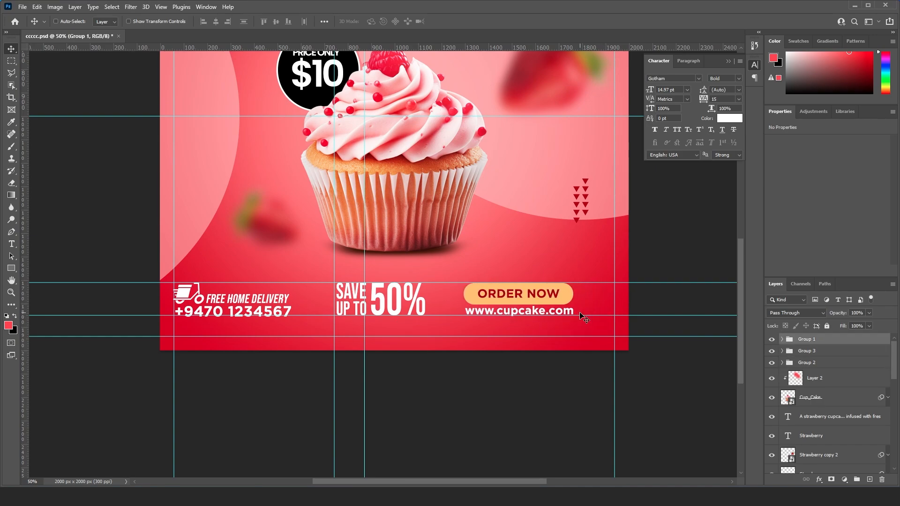
- Nudge the delivery and phone number group slightly up and enlarge it proportionally to 112.86%
key(ctrl+minus)
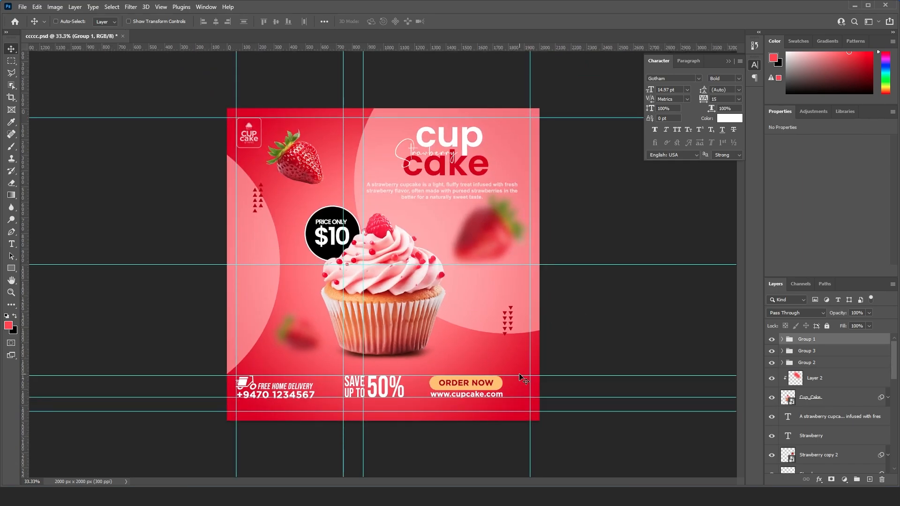
key(ctrl+plus)
key(ctrl+plus)
scroll(395, 389, down, 6)
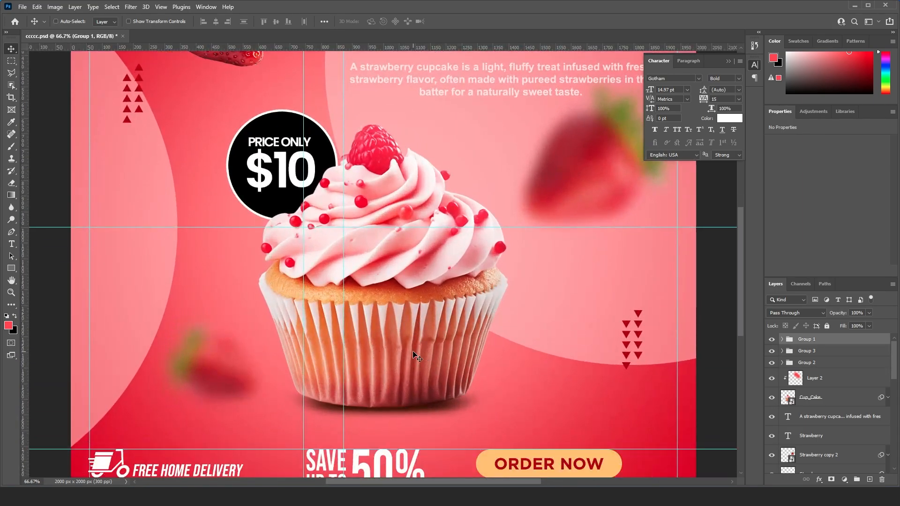
drag(424, 233, 460, 242)
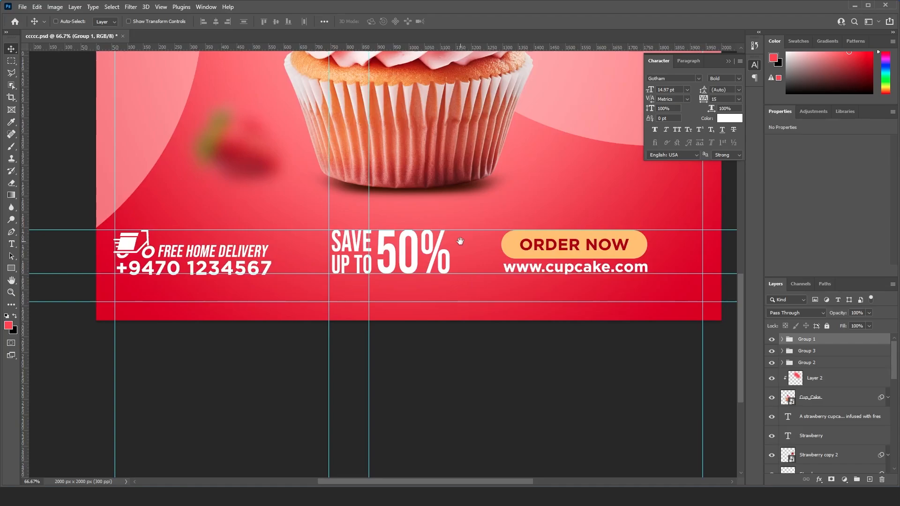
right_click(264, 249)
click(285, 254)
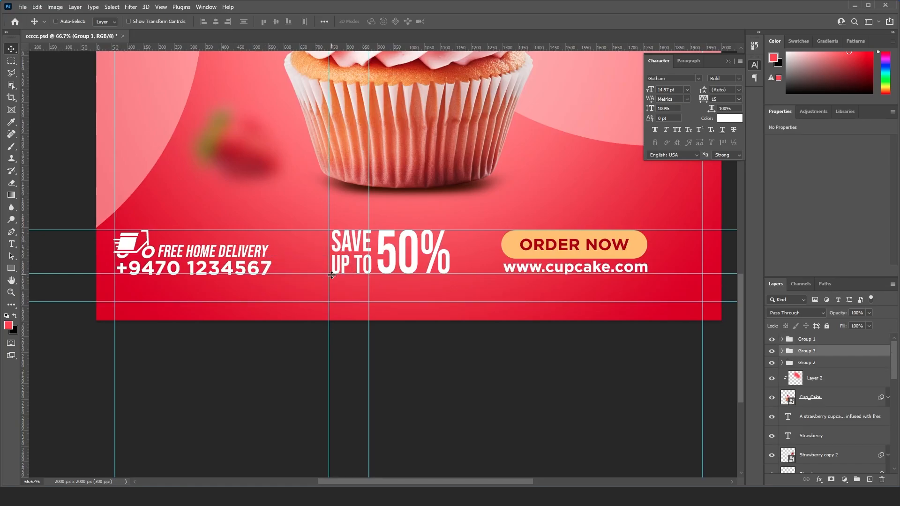
key(Up)
key(Up)
key(Up)
key(Up)
key(ctrl+t)
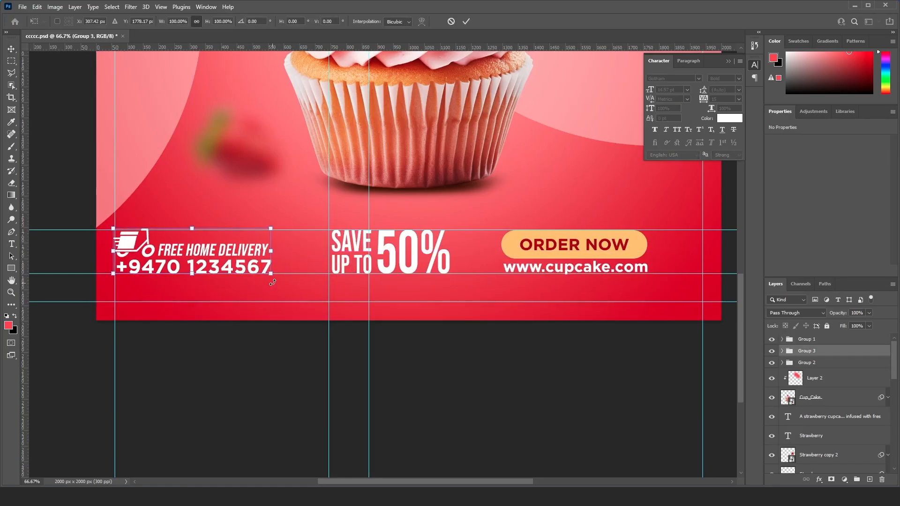
drag(272, 276, 294, 280)
key(Return)
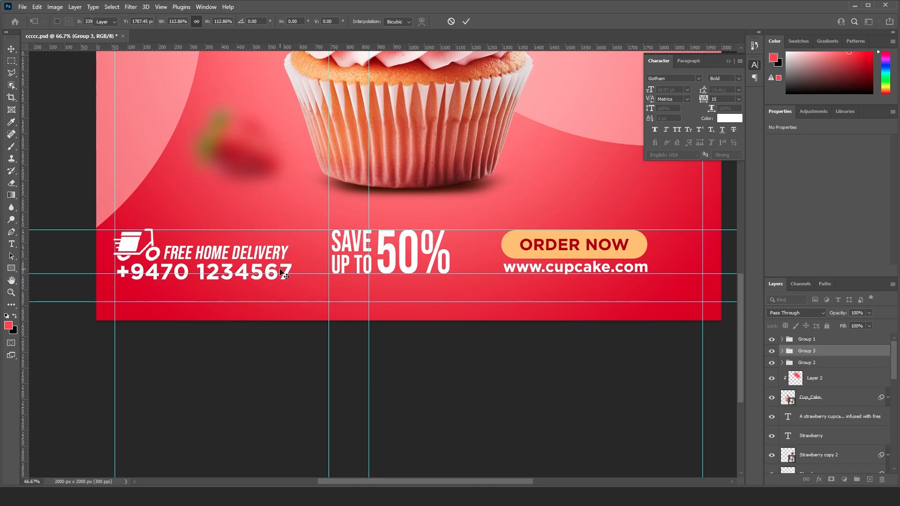
- Enlarge the "SAVE UP TO 50%" group proportionally from its upper-left corner until it reaches the middle footer guide
scroll(301, 280, right, 3)
right_click(361, 273)
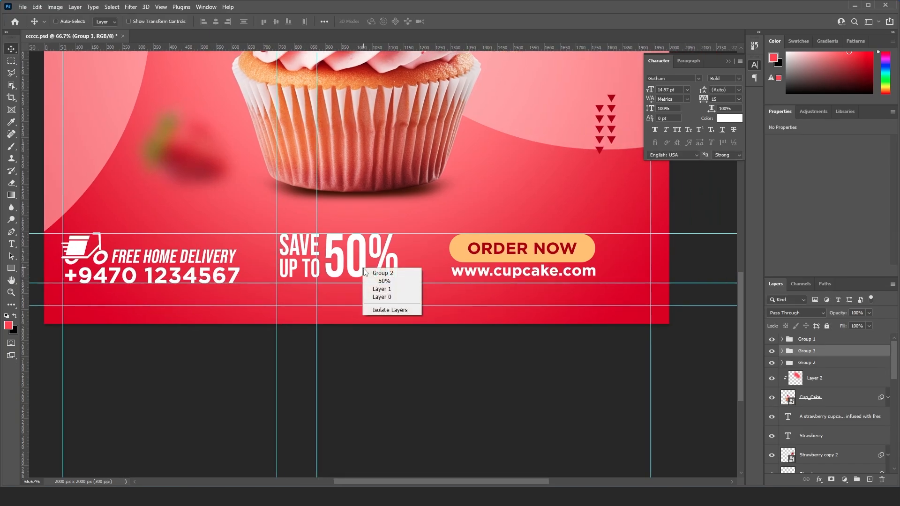
click(375, 277)
key(ctrl+t)
drag(397, 278, 414, 284)
drag(463, 268, 416, 275)
key(Return)
- Enlarge the "ORDER NOW" button and web address group proportionally to match the height of the "50%" offer
right_click(490, 259)
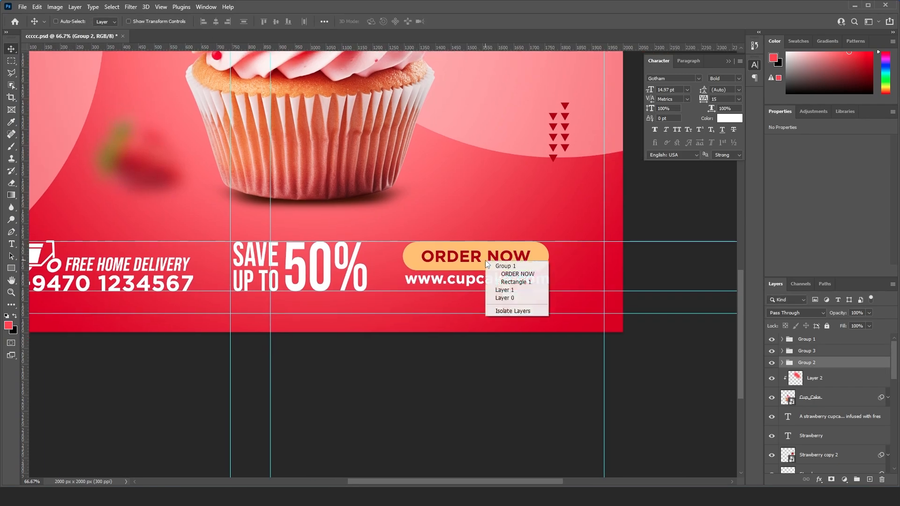
click(497, 263)
key(ctrl+t)
drag(550, 287, 574, 295)
key(Return)
drag(524, 269, 583, 279)
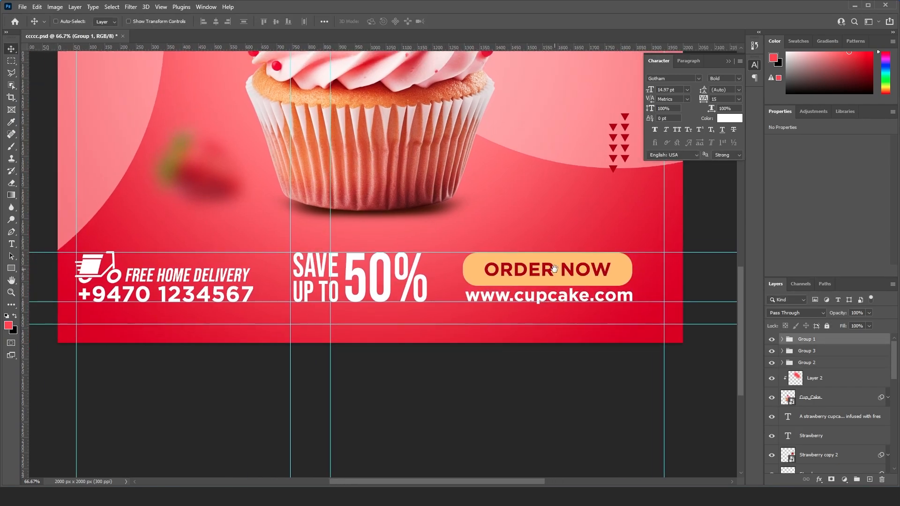
- Move the "ORDER NOW" button and web address group right until it meets the right margin guide
key(shift+Right)
key(shift+Right)
key(shift+Right)
key(shift+Right)
key(shift+Right)
key(shift+Right)
key(shift+Right)
key(shift+Right)
key(shift+Right)
key(shift+Right)
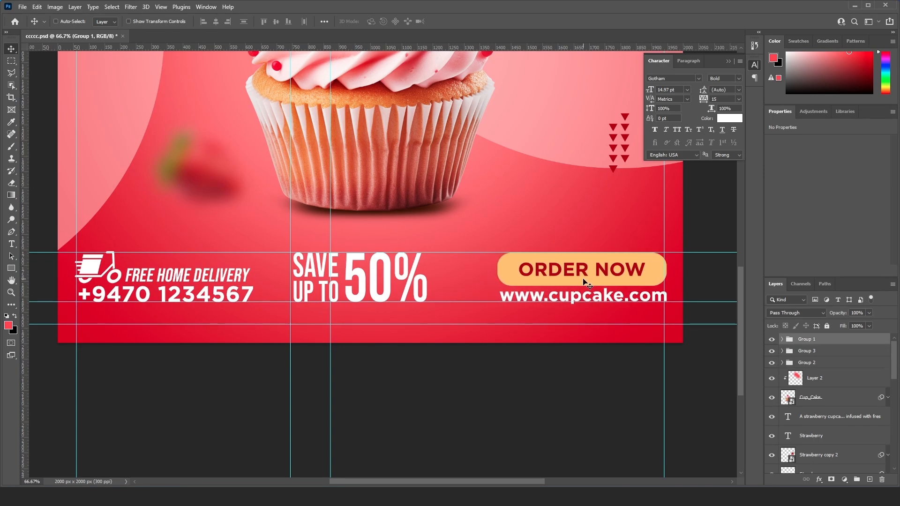
key(ctrl+minus)
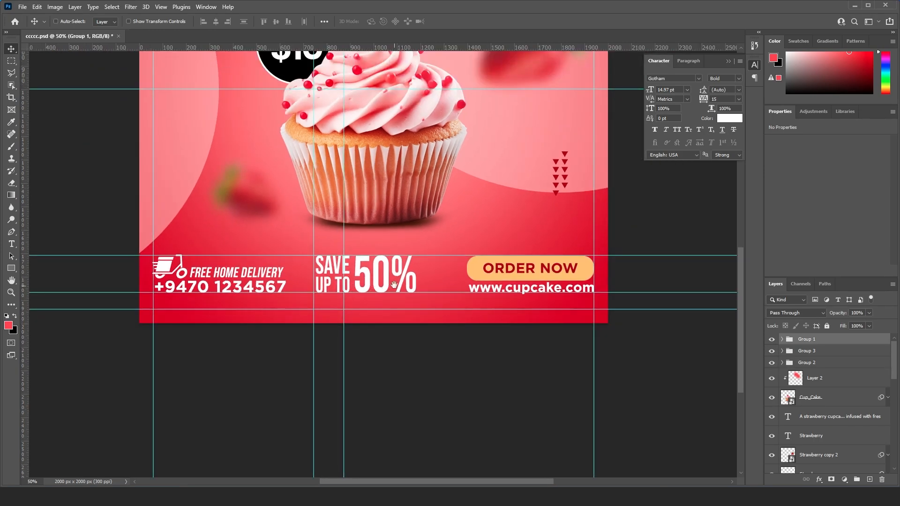
- Nudge the "SAVE UP TO 50%" group slightly right to even out the gaps between the footer groups
scroll(394, 285, up, 1)
key(ctrl+z)
drag(410, 239, 377, 292)
right_click(373, 344)
click(381, 345)
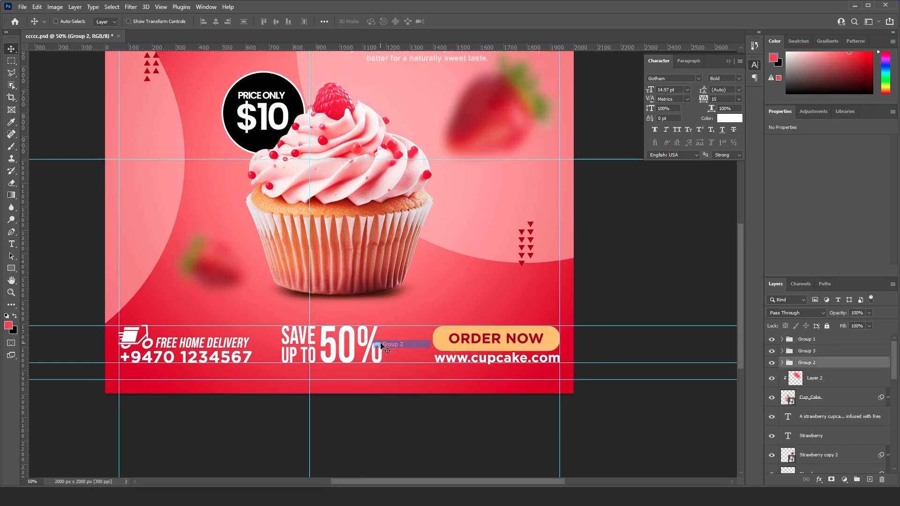
key(Right)
key(Right)
key(Right)
key(Right)
key(Right)
key(Right)
key(Right)
key(Right)
key(Right)
key(Right)
key(Right)
key(Right)
key(Right)
key(Right)
key(Right)
key(Right)
key(Right)
key(Right)
key(Right)
key(Right)
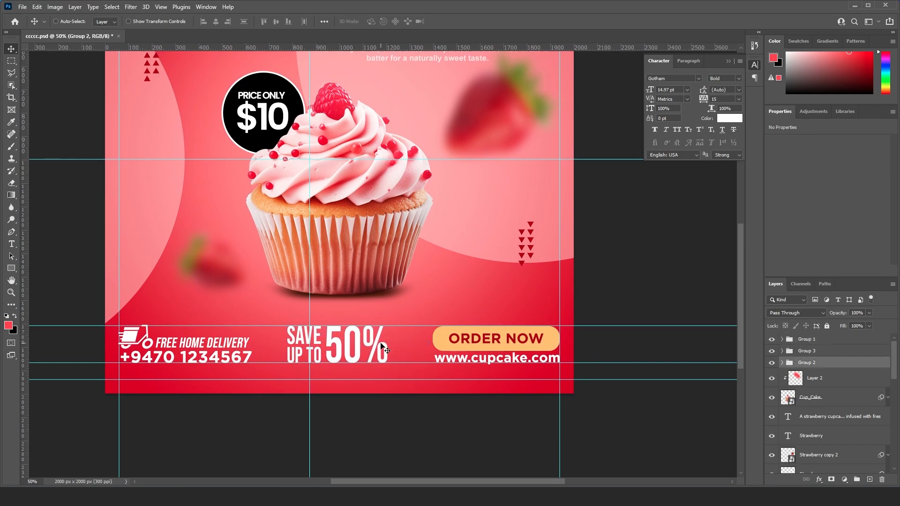
drag(332, 268, 404, 173)
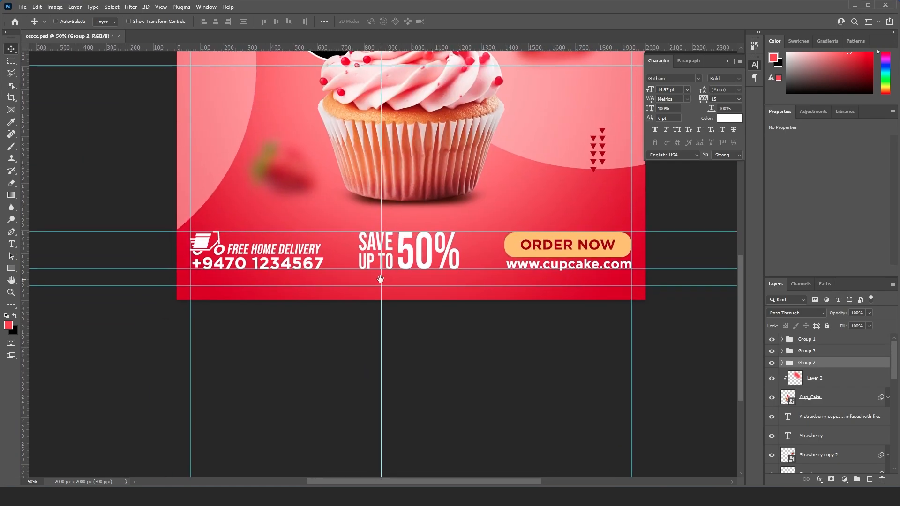
- Add a new layer and select a thin vertical strip, about 9 × 251 px, between the phone number and "SAVE UP TO 50%"
click(871, 481)
key(m)
key(ctrl+plus)
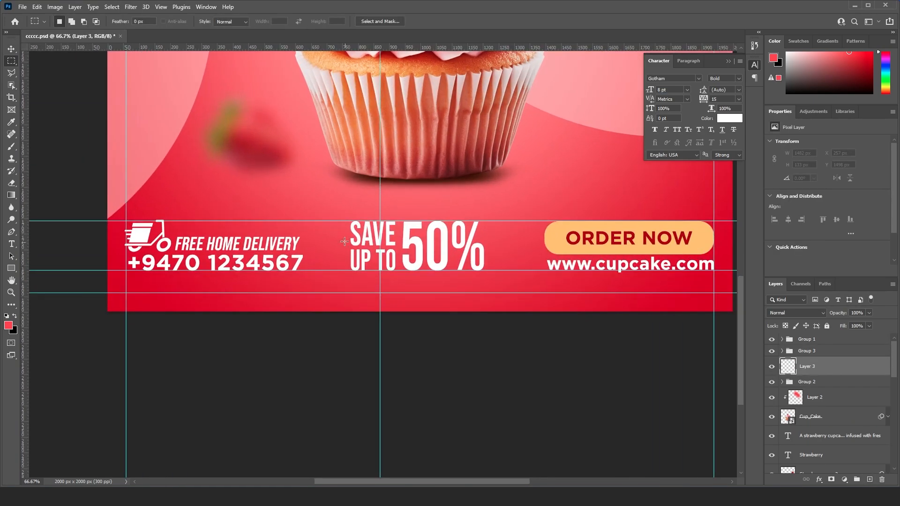
drag(320, 208, 323, 287)
- Fill the strip with the light orange sampled from the "ORDER NOW" button and deselect it
scroll(361, 268, up, 3)
key(i)
click(396, 132)
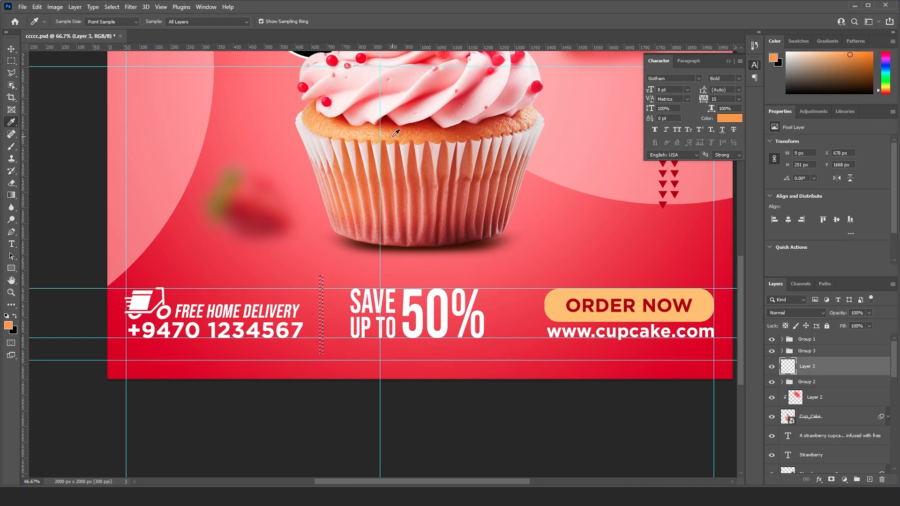
click(594, 310)
key(v)
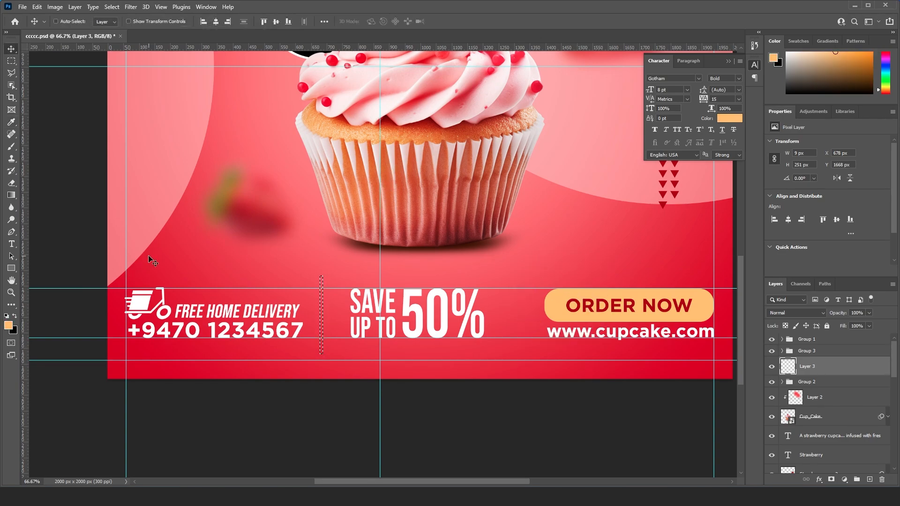
key(alt+Delete)
key(ctrl+d)
scroll(382, 251, down, 2)
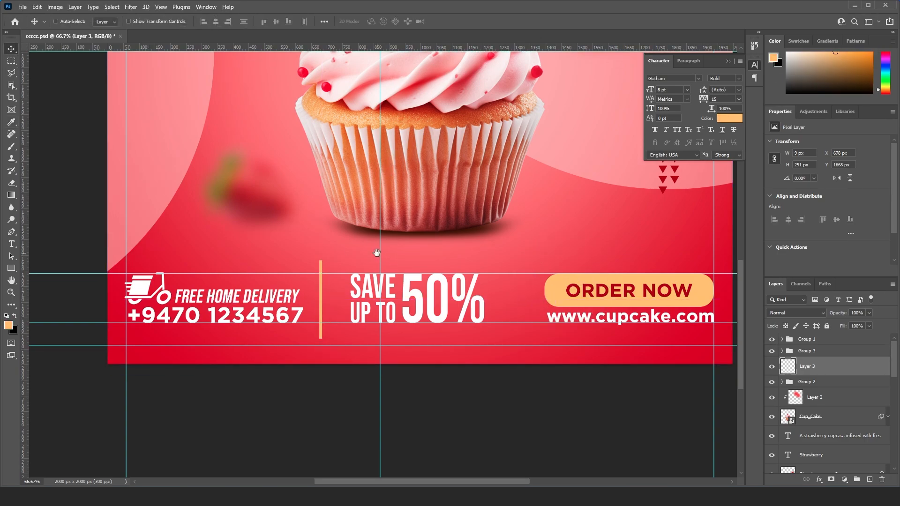
- Nudge the orange divider right to X 694 px, midway between the phone number and the "SAVE UP TO" text
key(Right)
key(Right)
key(Right)
key(Right)
key(Right)
key(Right)
key(Right)
key(Right)
key(Right)
key(Right)
key(Right)
key(Right)
key(Right)
key(Right)
key(Right)
key(Right)
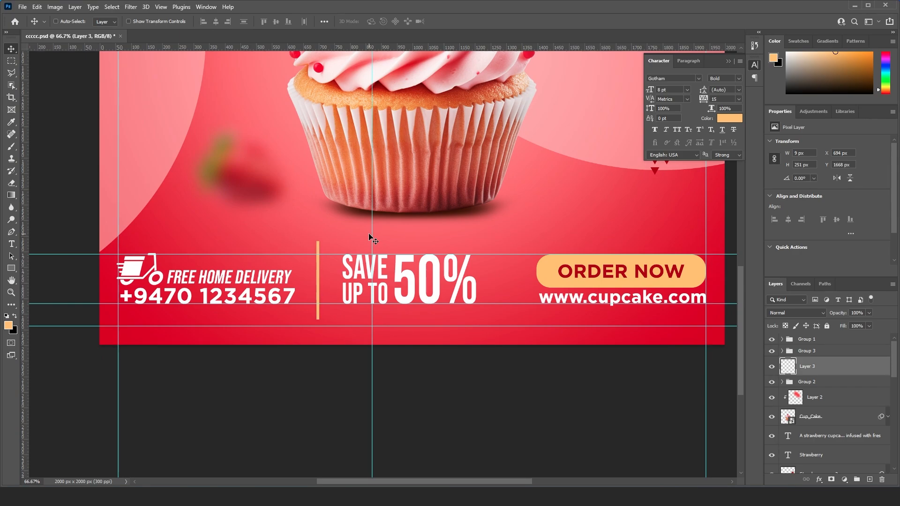
drag(354, 270, 312, 269)
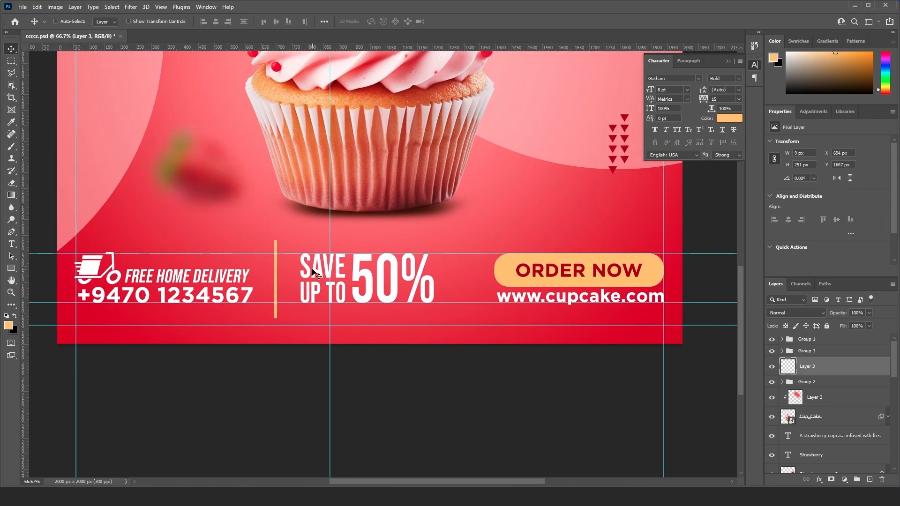
- Duplicate the divider and move the copy right to X 1288 px, between "50%" and the "ORDER NOW" button
drag(834, 374, 869, 479)
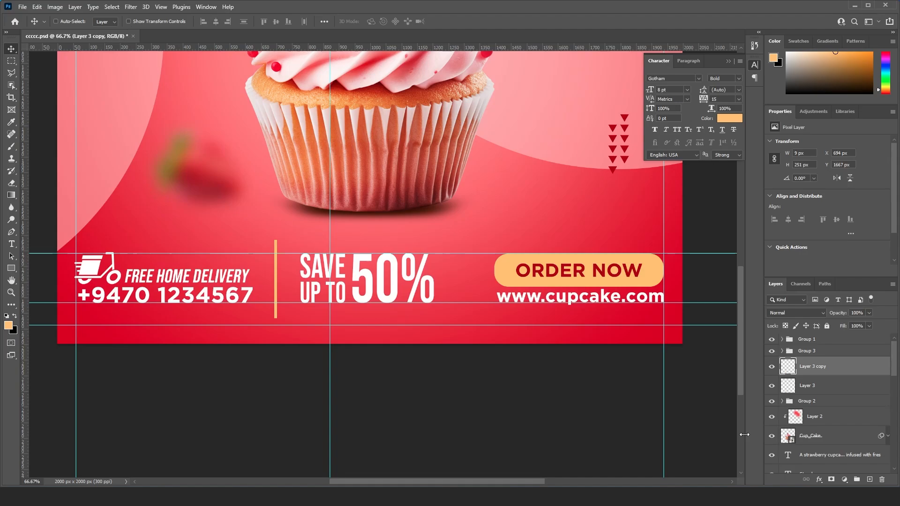
key(shift+Right)
key(shift+Right)
key(shift+Right)
key(shift+Right)
key(shift+Right)
key(shift+Right)
key(shift+Right)
key(shift+Right)
key(shift+Right)
key(shift+Right)
key(shift+Right)
key(shift+Right)
key(shift+Right)
key(shift+Right)
key(shift+Right)
key(shift+Right)
key(shift+Right)
key(shift+Right)
key(shift+Right)
key(shift+Right)
key(shift+Right)
key(shift+Right)
key(shift+Right)
key(shift+Right)
key(shift+Right)
key(shift+Right)
key(shift+Right)
key(shift+Right)
key(shift+Right)
key(shift+Right)
key(shift+Right)
key(shift+Right)
key(shift+Right)
key(shift+Right)
key(shift+Right)
key(shift+Right)
key(shift+Right)
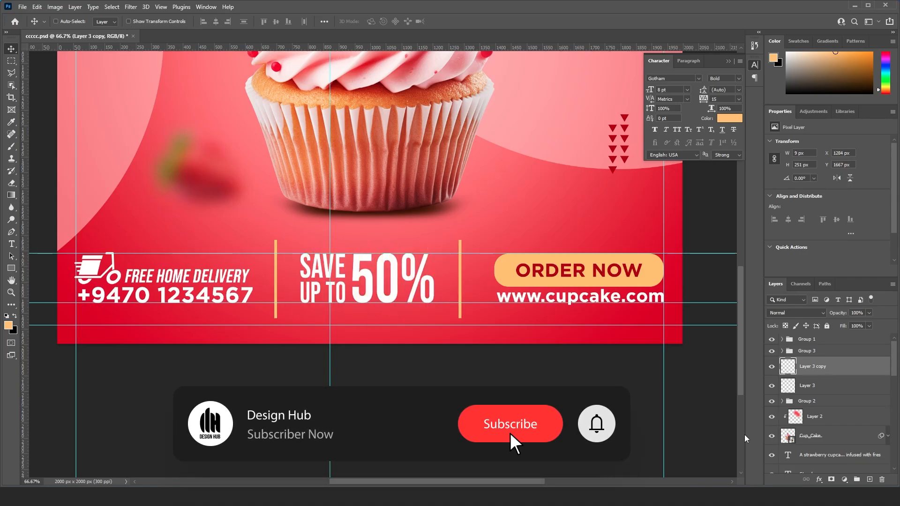
key(Right)
key(Right)
key(Right)
key(Right)
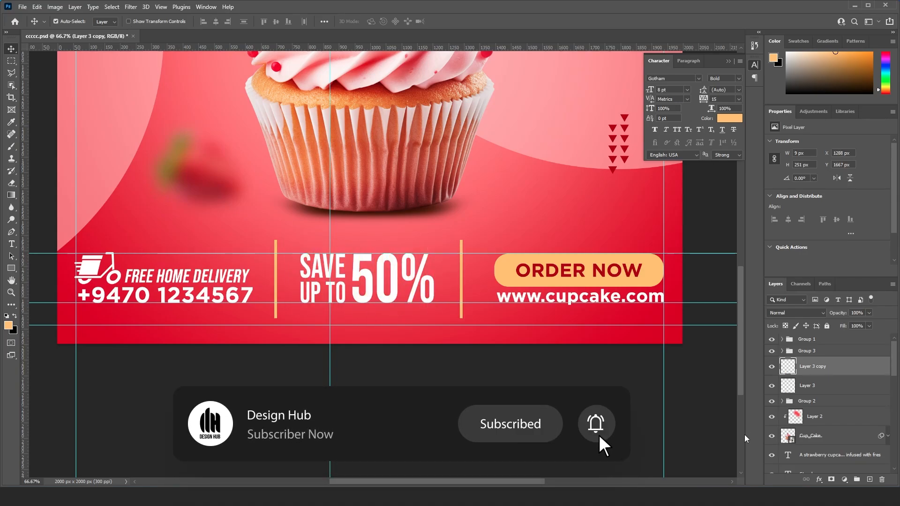
- Group the delivery contact group, the "ORDER NOW" group and both divider layers together
key(ctrl+minus)
key(ctrl+minus)
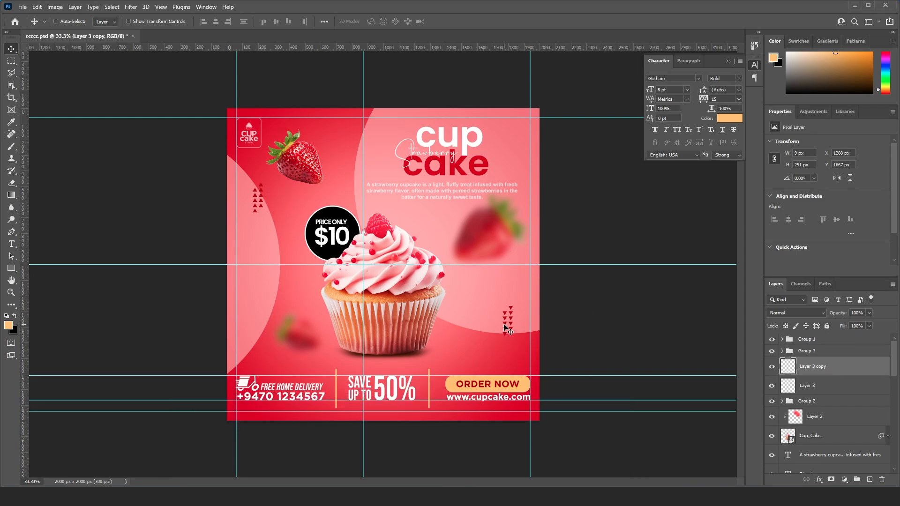
click(824, 342)
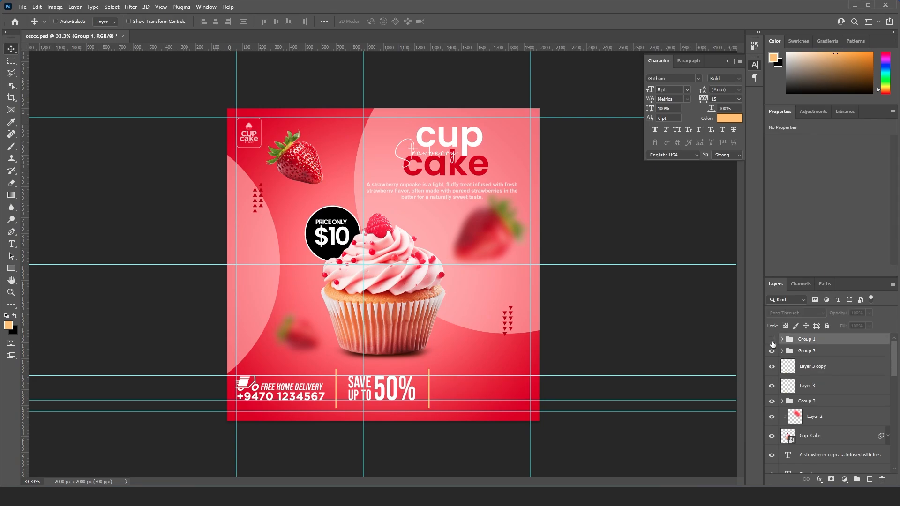
shift+click(818, 385)
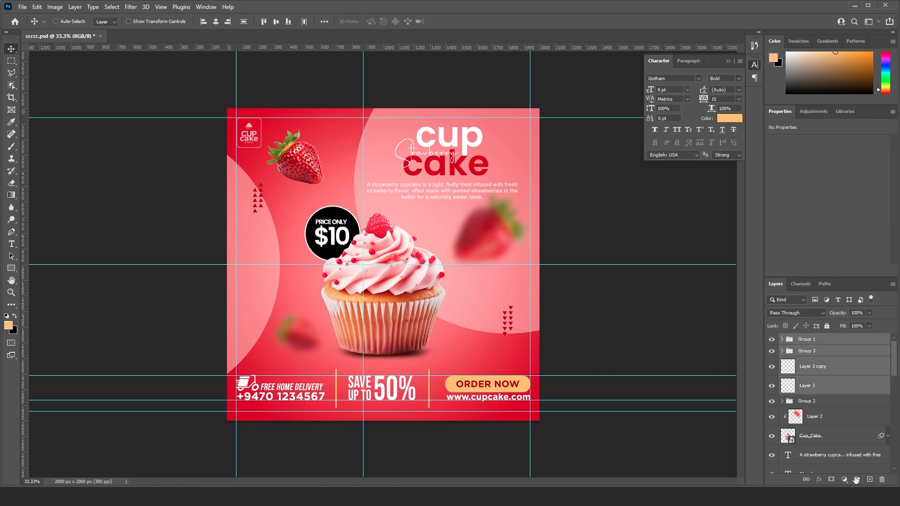
click(858, 479)
- Move the group with the delivery contact, dividers and "ORDER NOW" button slightly down toward the flyer's lower edge
key(ctrl+t)
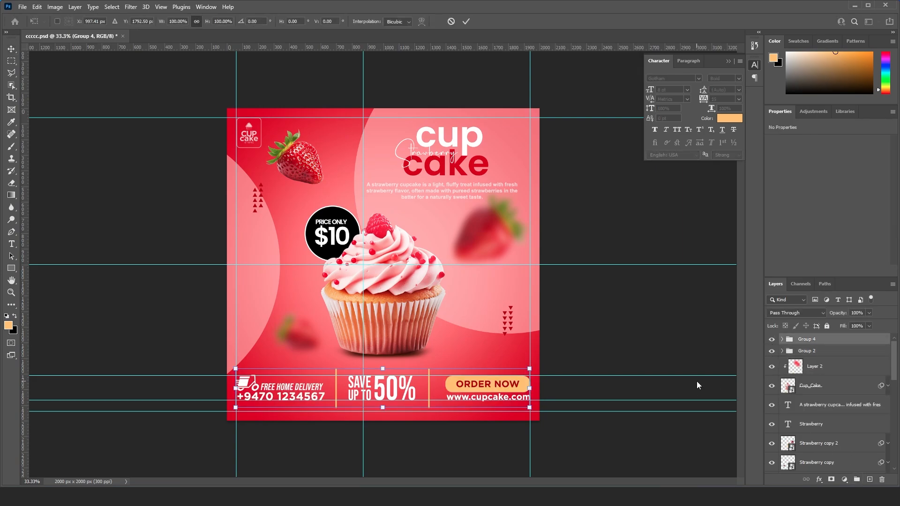
key(Down)
key(Down)
key(Down)
key(Down)
key(Down)
key(Down)
key(Down)
key(Down)
key(Down)
key(Down)
key(Down)
key(Down)
key(Down)
key(Down)
key(Down)
key(Down)
key(Down)
key(Down)
key(Down)
key(Down)
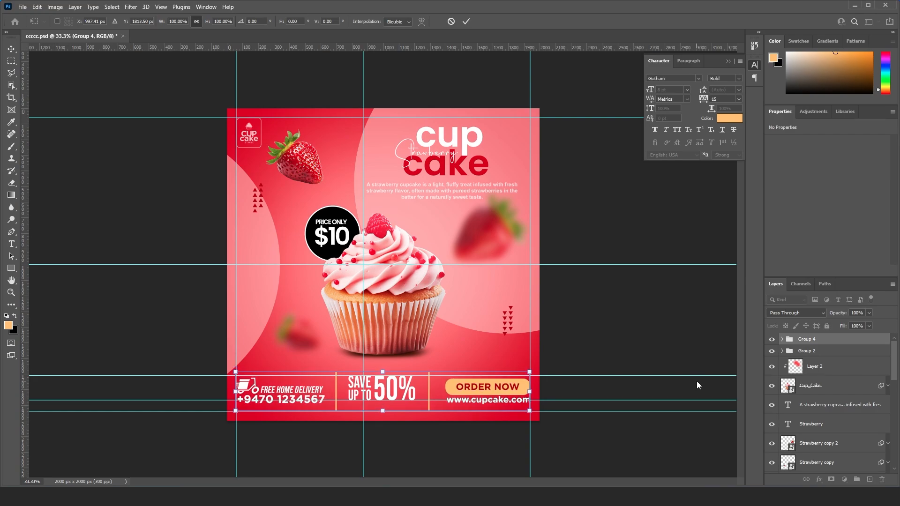
key(Down)
key(Down)
key(Down)
key(Down)
key(Down)
key(Down)
key(Down)
key(Down)
key(Down)
key(Down)
key(Down)
key(Down)
key(Down)
key(Down)
key(Down)
key(Down)
key(Down)
key(Down)
key(Down)
key(Down)
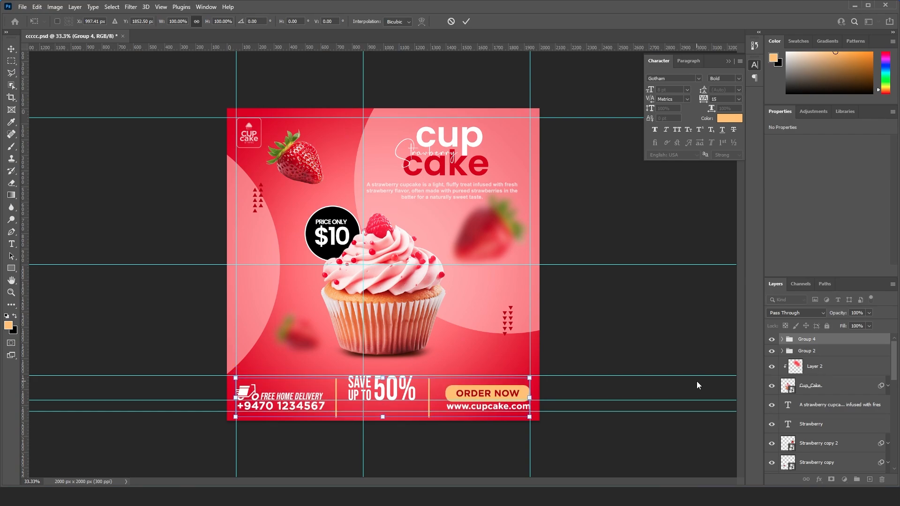
key(Up)
key(Up)
key(Up)
key(Up)
key(Up)
key(Up)
key(Up)
key(Up)
key(Up)
key(Up)
key(Up)
key(Up)
key(Up)
key(Up)
key(Up)
key(Return)
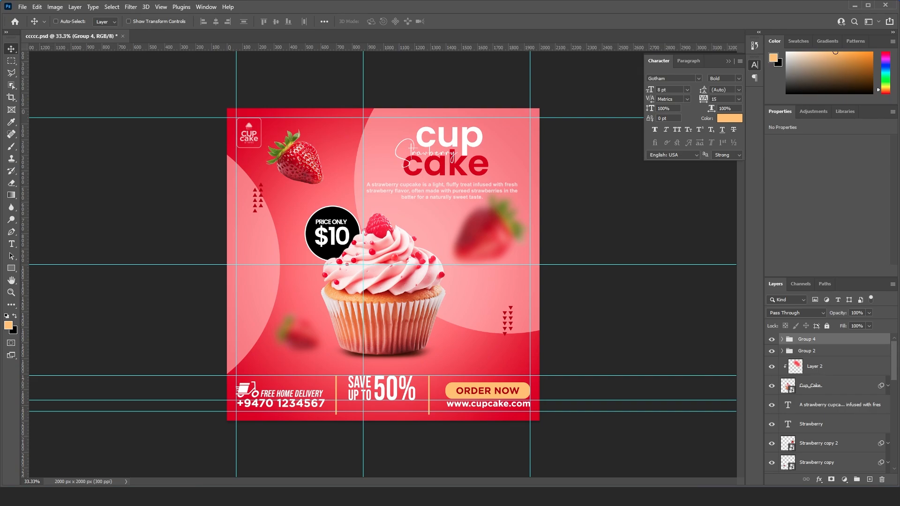
- Group the cupcake and its Layer 2 highlight with the "PRICE ONLY" text, "$10" text and badge circle, and check the group's visibility
right_click(403, 270)
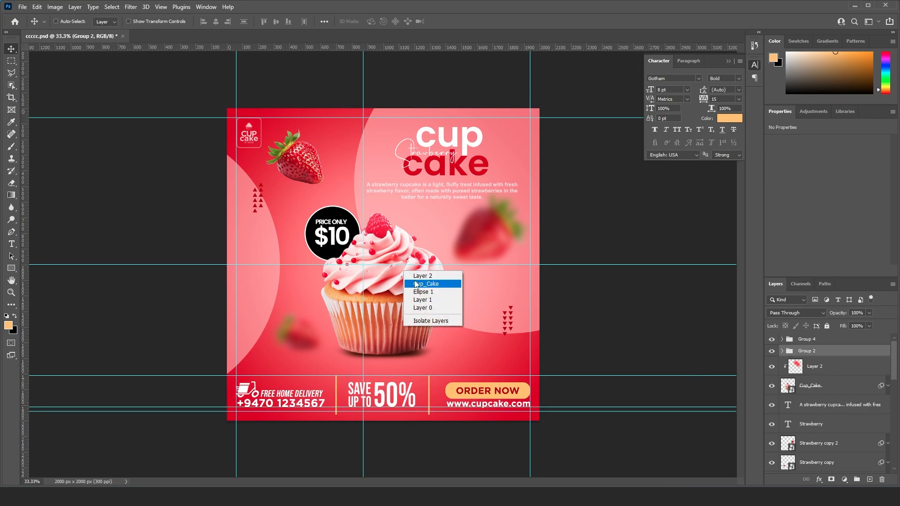
click(432, 284)
ctrl+click(840, 374)
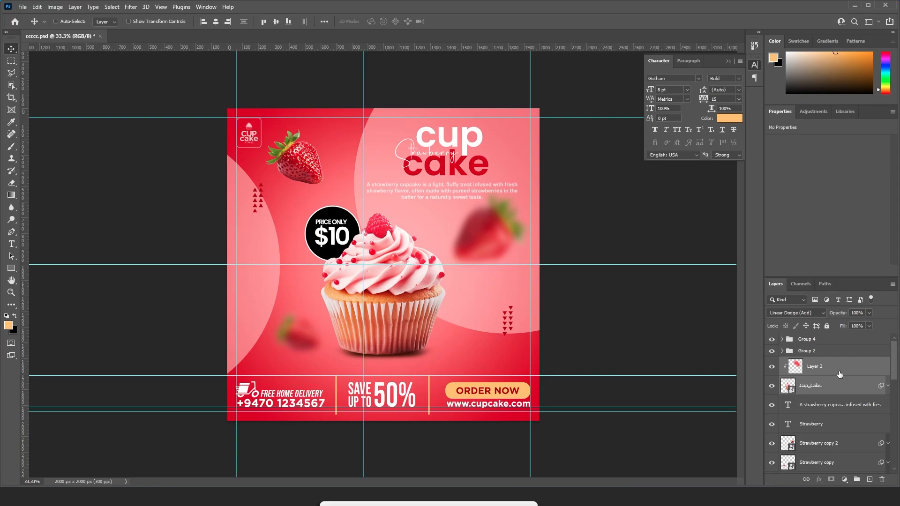
right_click(342, 217)
click(352, 225)
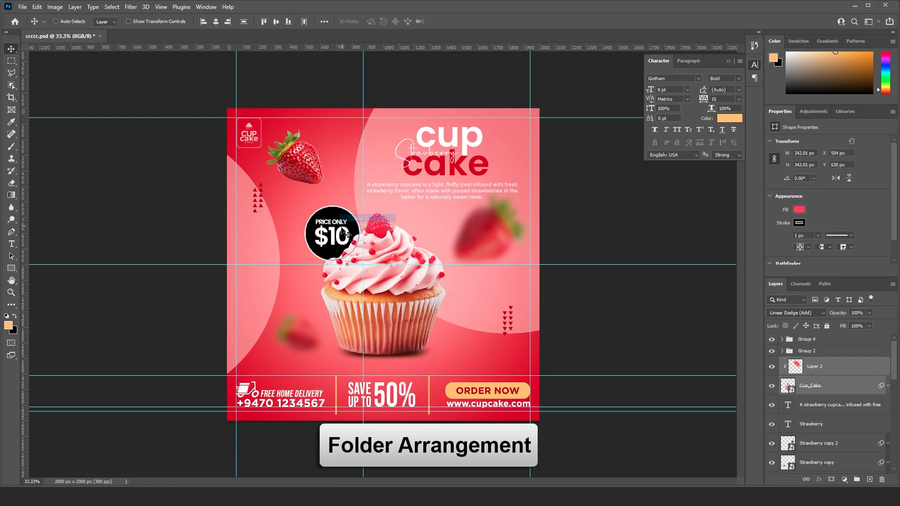
right_click(338, 240)
click(348, 238)
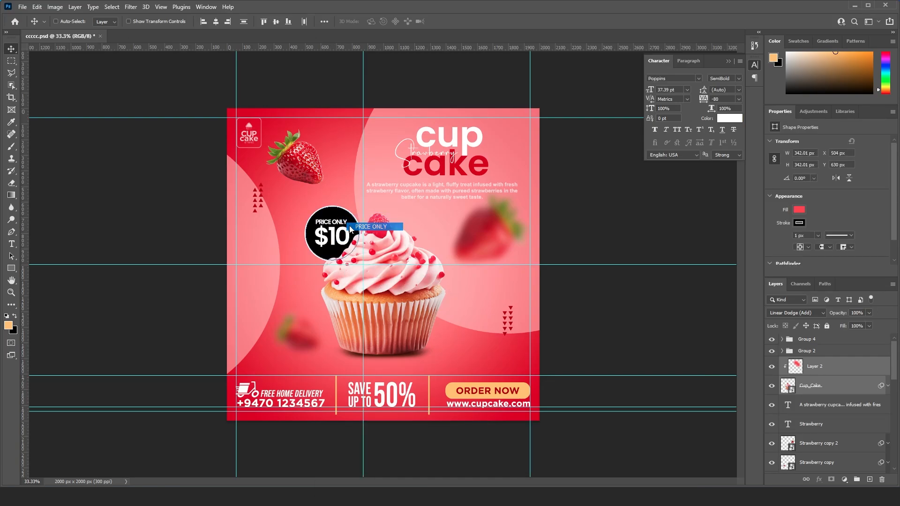
key(ctrl+g)
click(771, 362)
click(772, 363)
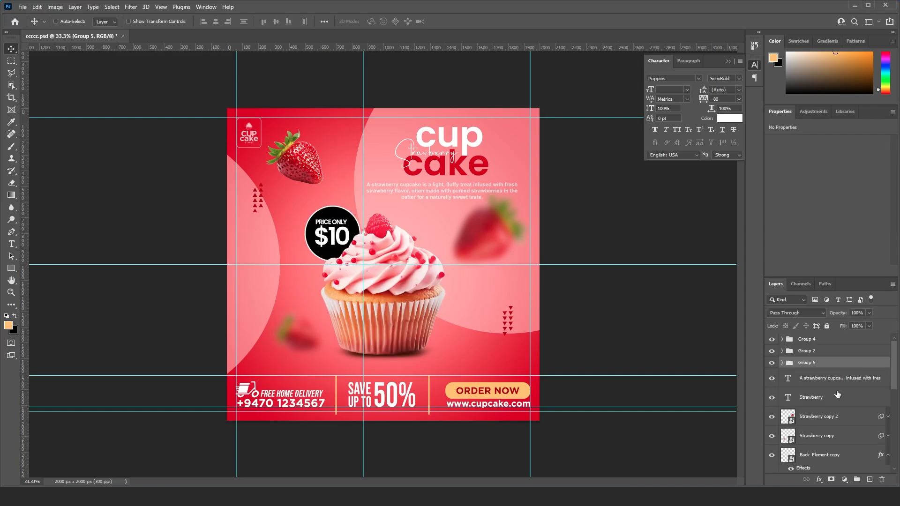
- Move the cupcake's Shadow layer into the cupcake and badge group, below the Ellipse 2 layer
click(782, 362)
scroll(842, 404, down, 3)
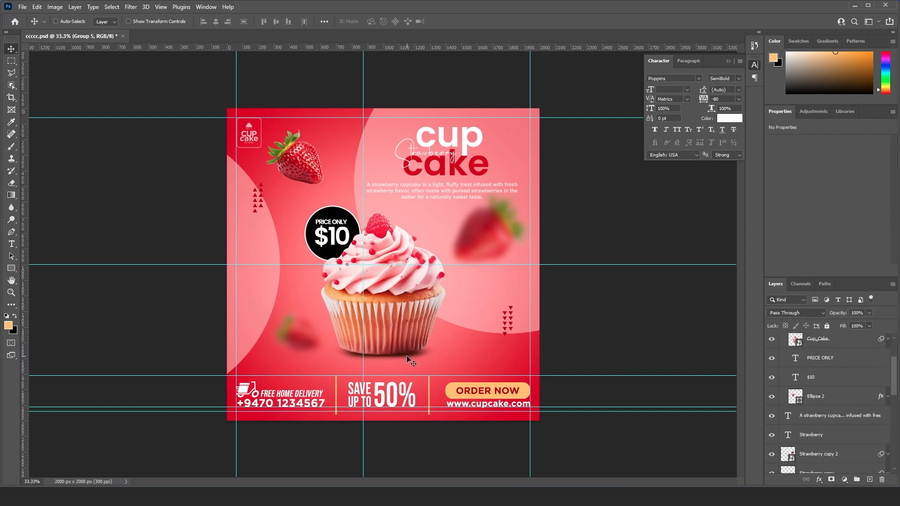
scroll(862, 388, down, 2)
scroll(832, 410, down, 5)
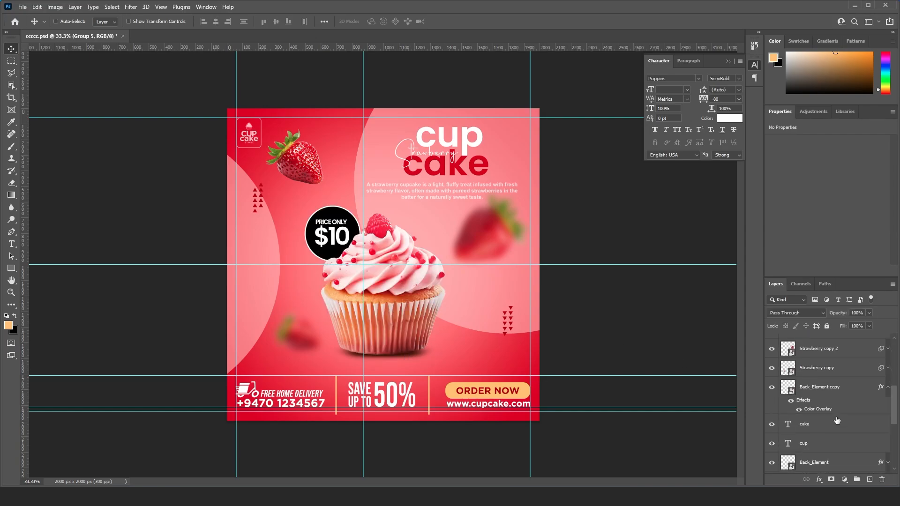
mouse_move(824, 424)
mouse_down()
mouse_move(827, 478)
mouse_move(826, 425)
mouse_move(827, 431)
mouse_up()
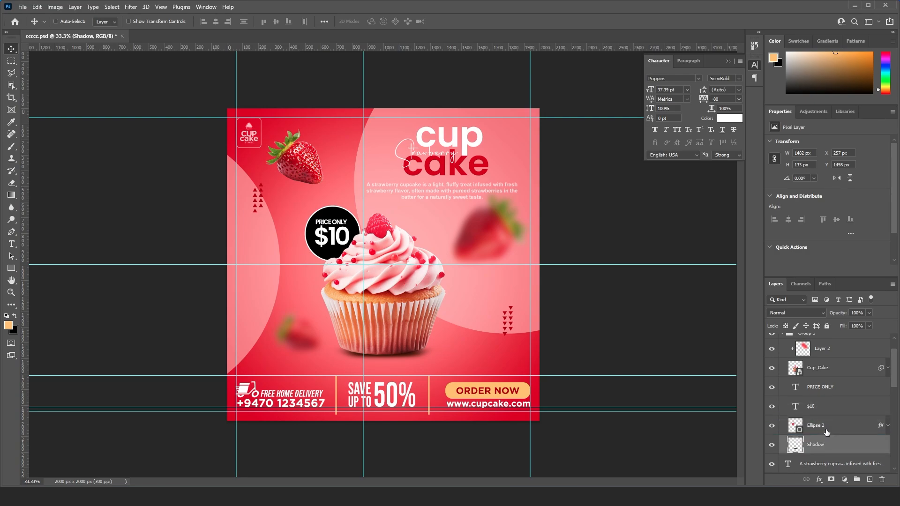
click(772, 447)
scroll(833, 431, up, 2)
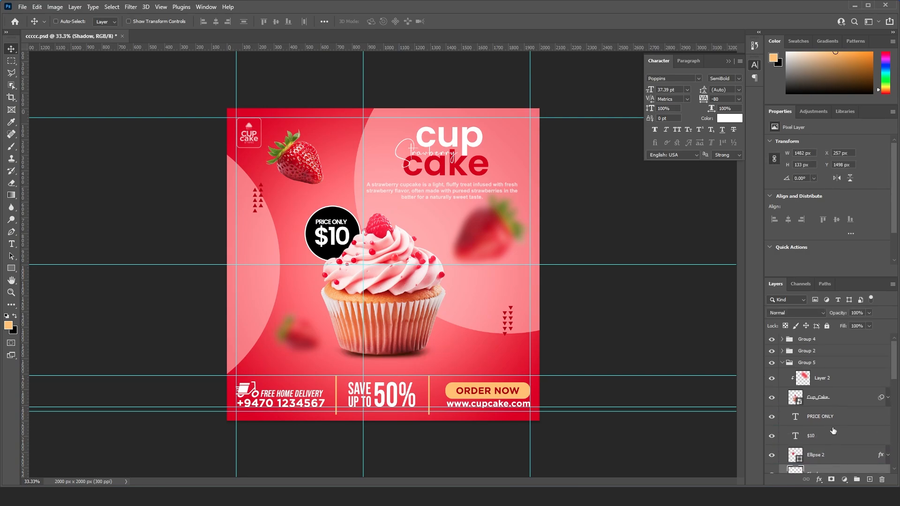
- Collapse the cupcake and badge group, check its visibility and move it down about 20 px
click(783, 363)
click(773, 363)
click(773, 363)
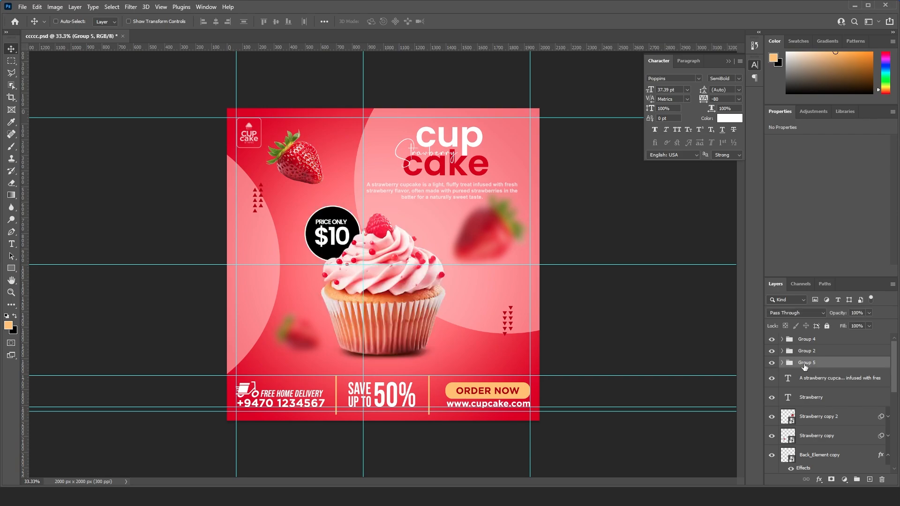
key(shift+Down)
key(shift+Down)
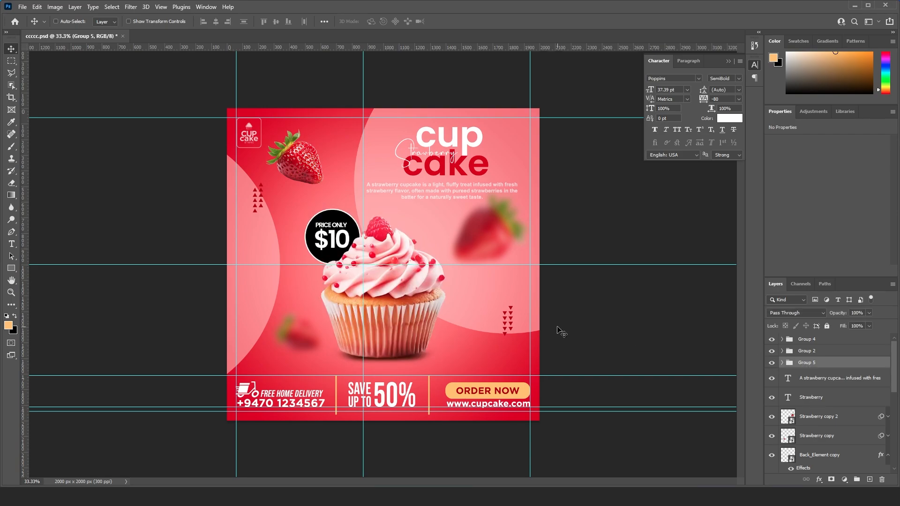
- Group the "cup", "cake", "Strawberry" and description text layers, and check the group's visibility
right_click(455, 138)
click(469, 141)
right_click(461, 171)
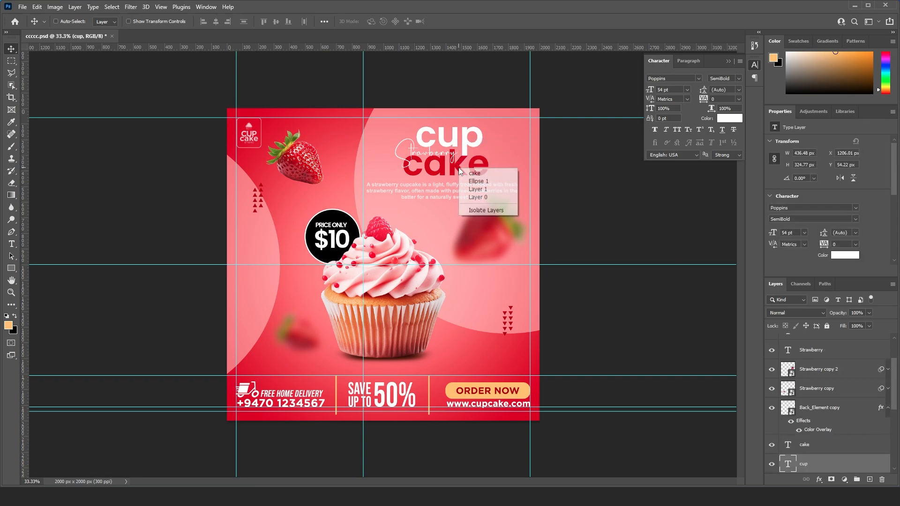
shift+click(467, 174)
right_click(424, 154)
shift+click(435, 159)
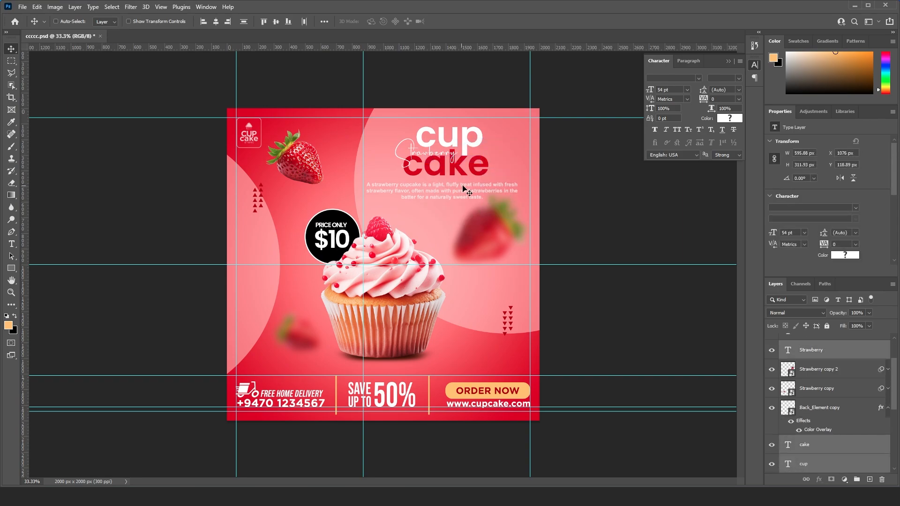
right_click(473, 186)
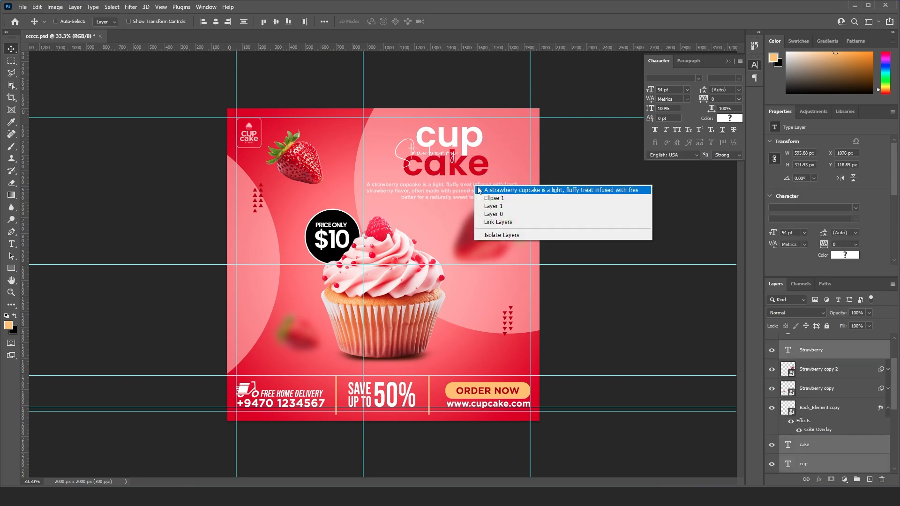
shift+click(480, 190)
click(857, 480)
scroll(811, 372, up, 2)
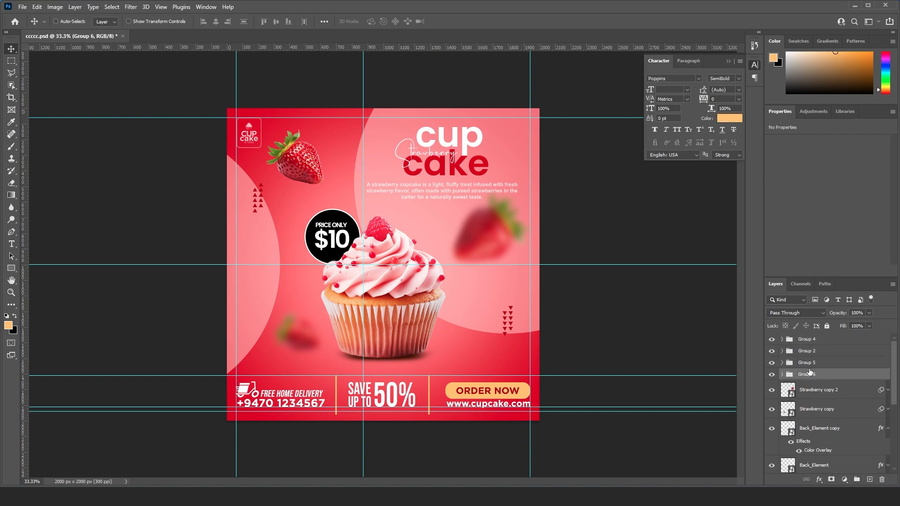
click(772, 374)
click(772, 375)
- Examine which artwork the cupcake group and the footer group contain by switching their visibility off and on
right_click(385, 251)
click(412, 253)
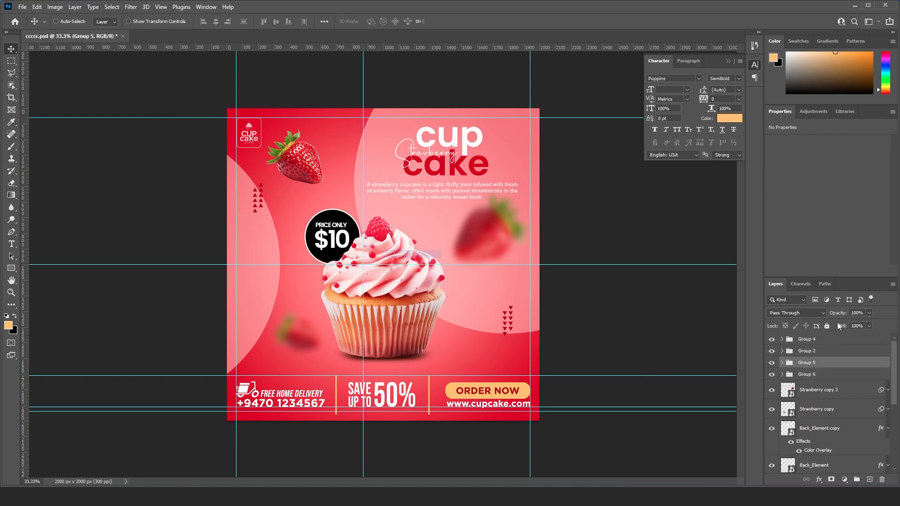
click(773, 363)
click(772, 363)
right_click(486, 392)
click(500, 398)
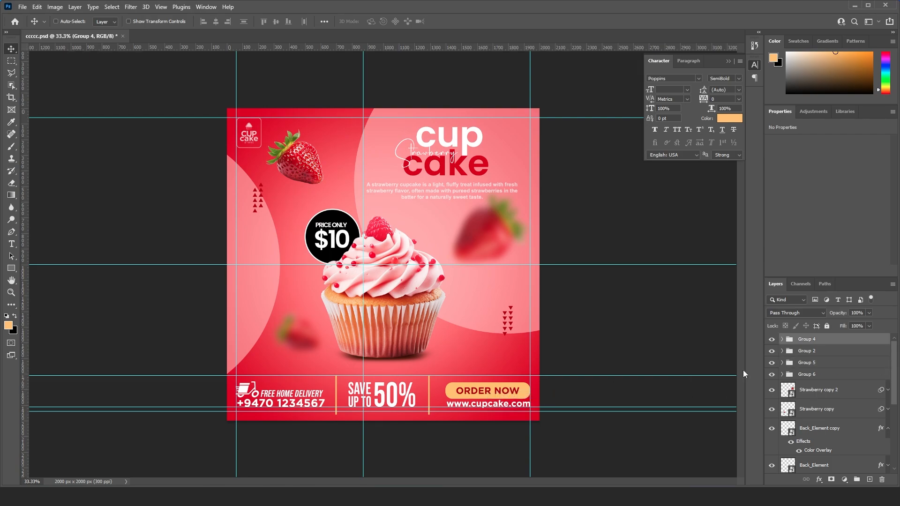
click(772, 339)
click(772, 339)
scroll(797, 375, down, 3)
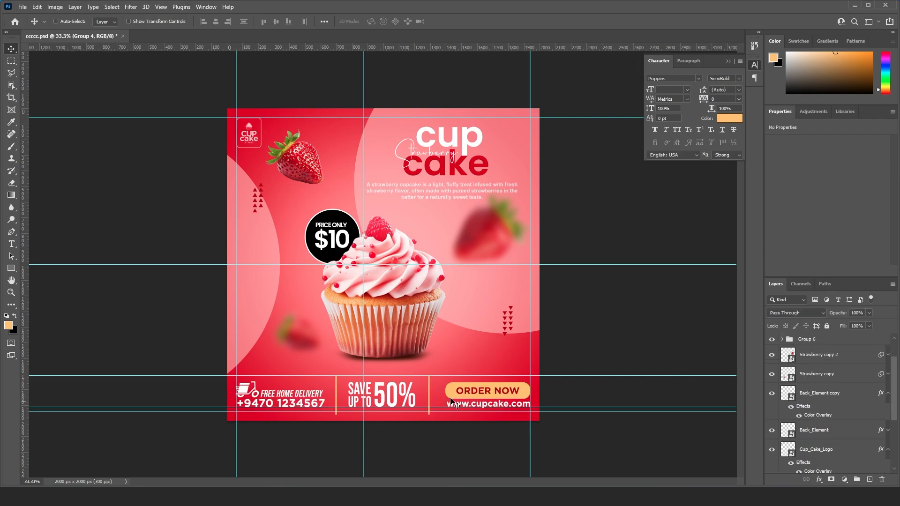
scroll(849, 385, up, 3)
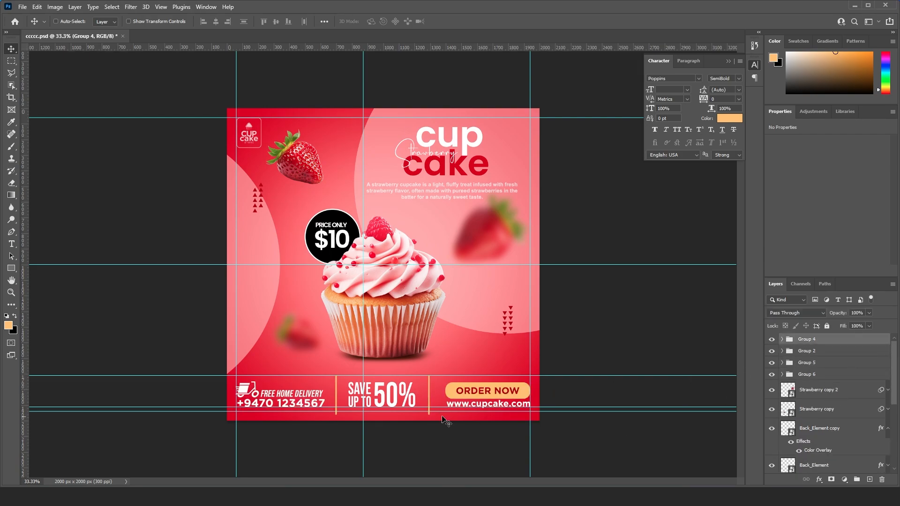
- Check Group 2's effect on the flyer by switching its visibility, and delete the group
right_click(397, 393)
click(412, 400)
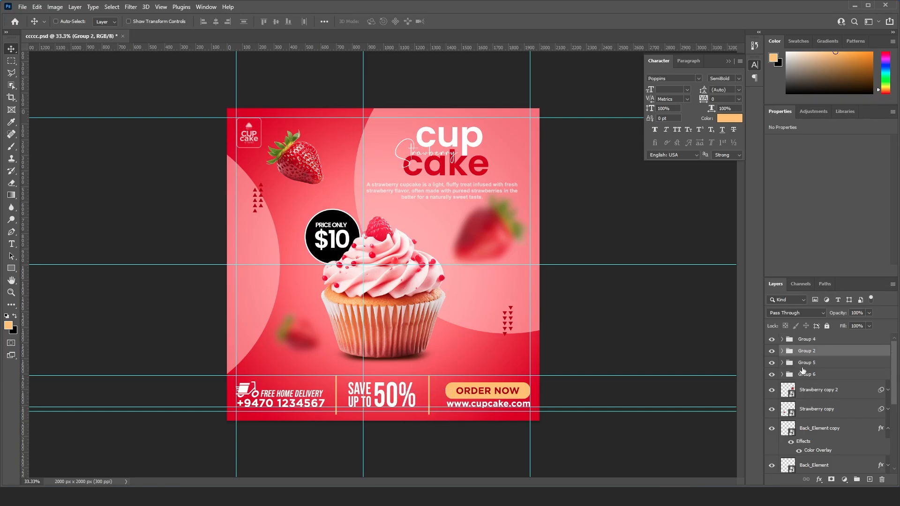
click(773, 352)
click(772, 351)
key(Delete)
- Check the contents of Group 4, Group 5 and Group 6 by toggling each one's visibility
click(773, 339)
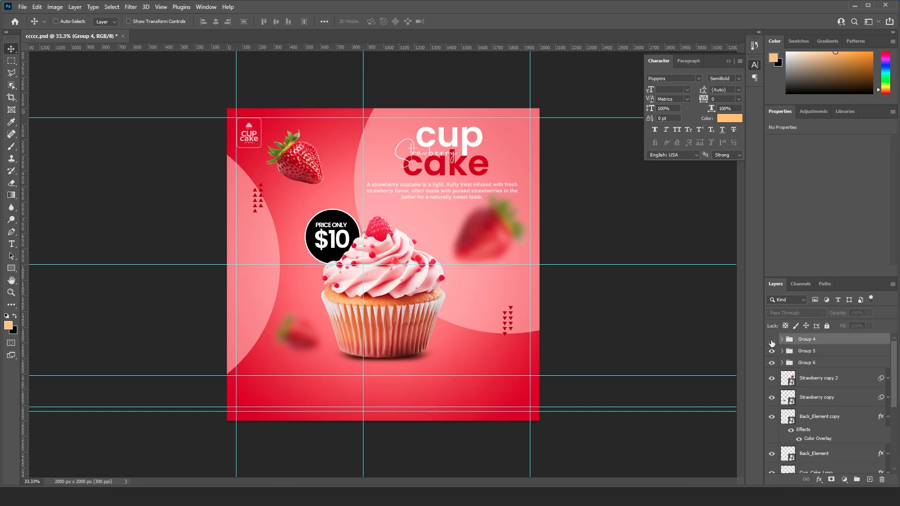
click(773, 340)
click(773, 351)
click(772, 351)
click(773, 363)
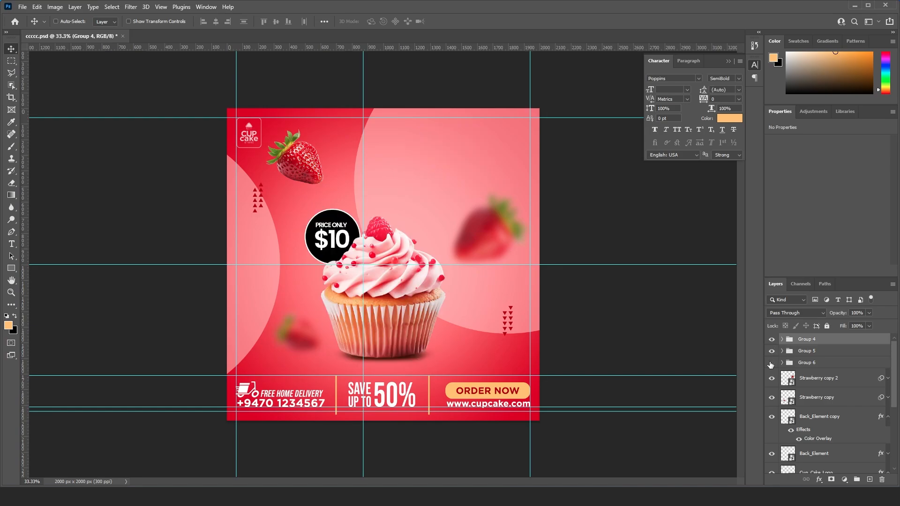
- Identify and select the Strawberry copy 2, Strawberry copy, Back_Element copy and Back_Element layers together
click(778, 378)
click(772, 378)
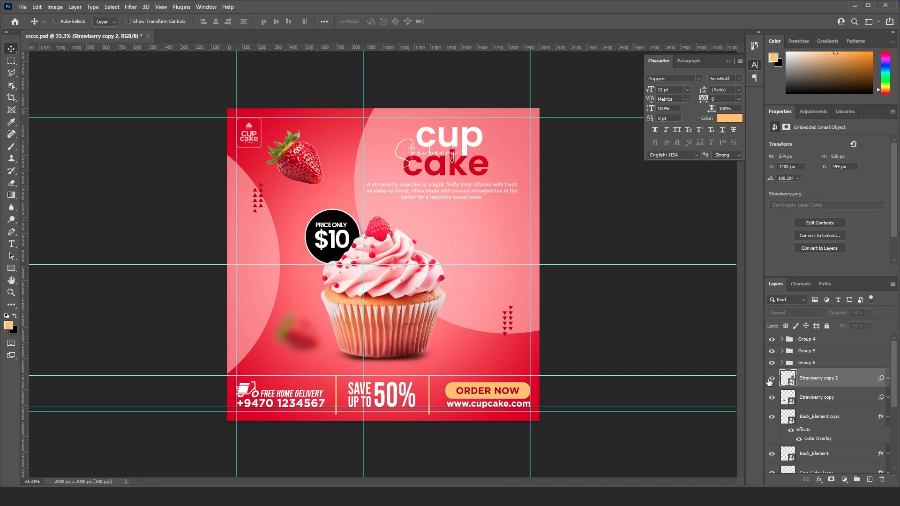
click(772, 378)
click(772, 397)
ctrl+click(835, 399)
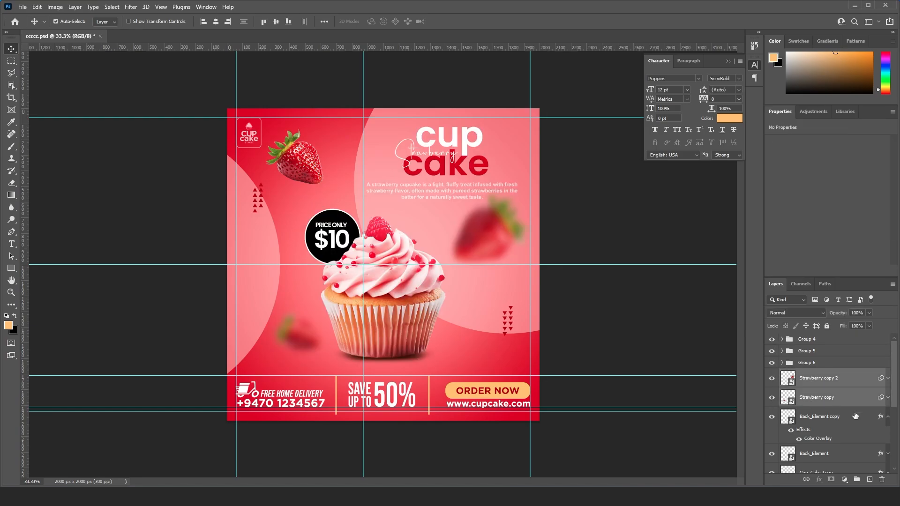
click(889, 418)
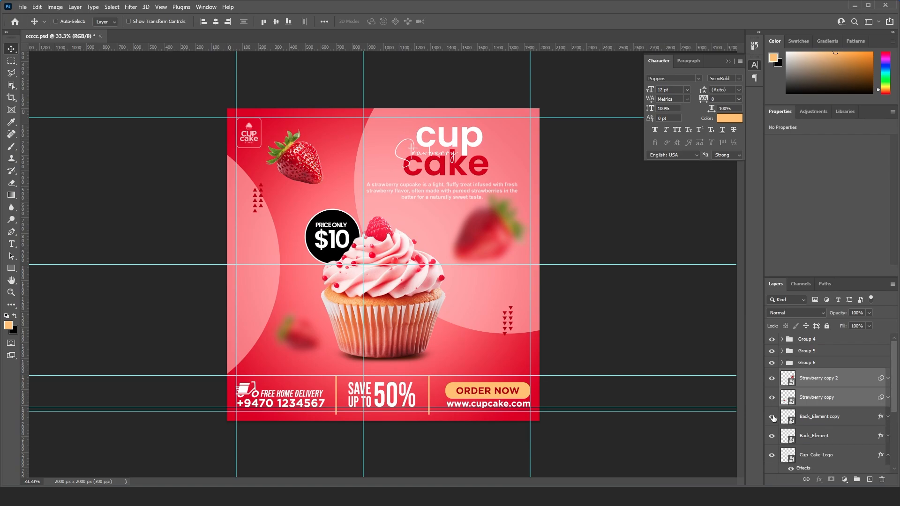
ctrl+click(777, 419)
click(772, 436)
ctrl+click(829, 440)
- Add Strawberry, Ellipse 1 copy, Ellipse 1, Layer 1 and Layer 0 to the selection, leaving out Cup_Cake_Logo, and group the selected layers
scroll(846, 449, down, 1)
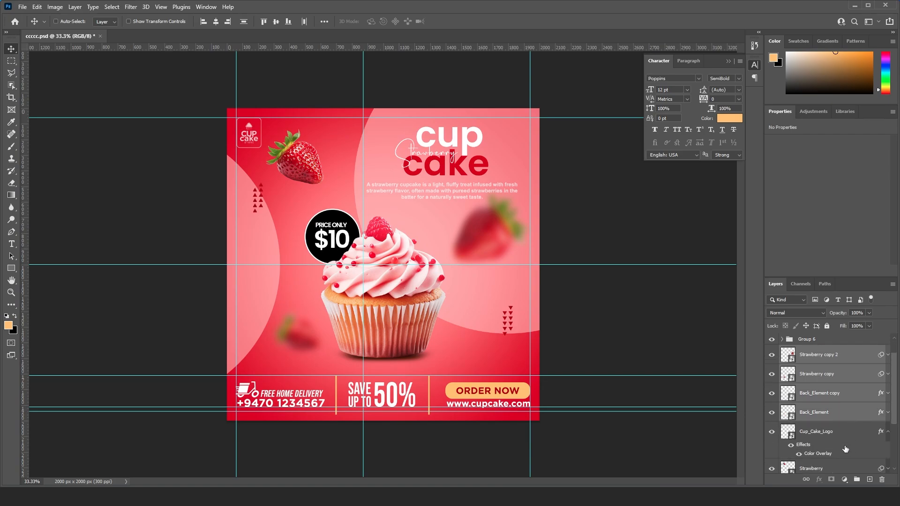
click(770, 435)
click(770, 435)
click(889, 431)
scroll(850, 447, down, 1)
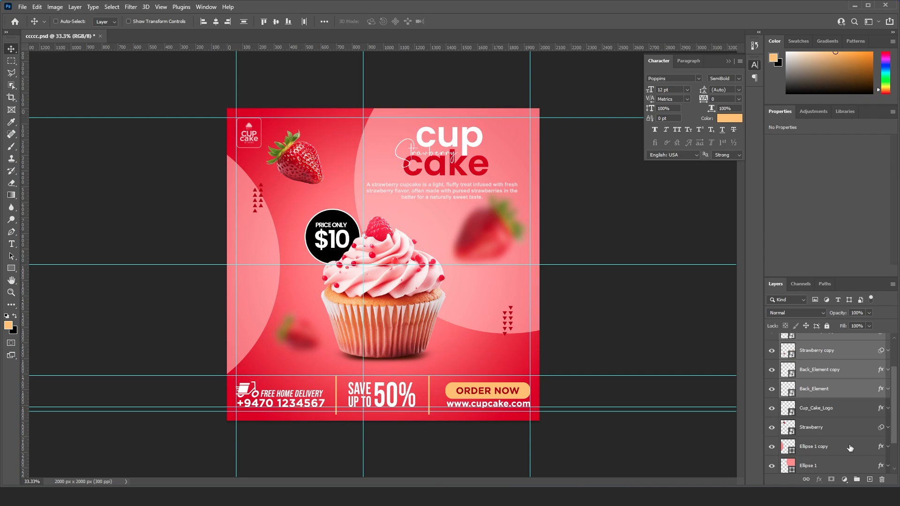
click(772, 427)
click(772, 427)
ctrl+click(825, 427)
ctrl+click(826, 446)
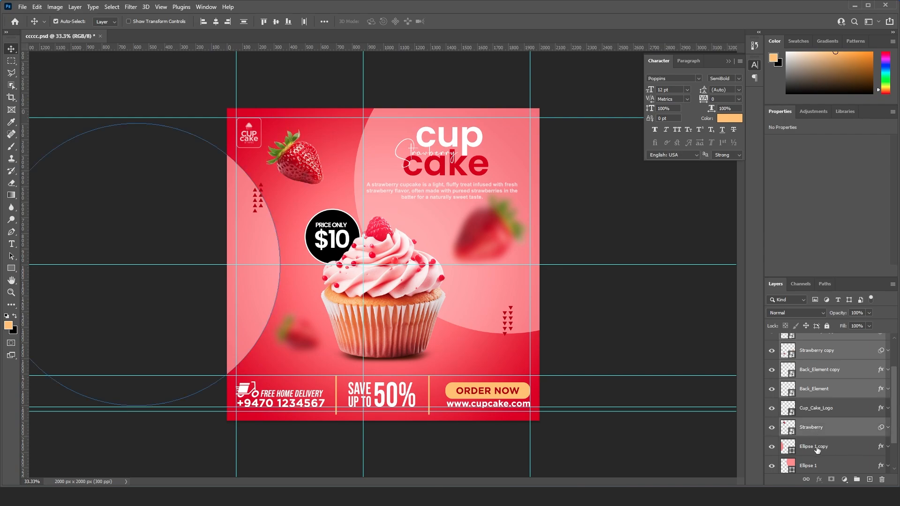
scroll(835, 448, down, 2)
ctrl+click(823, 438)
scroll(824, 451, down, 1)
ctrl+click(823, 450)
ctrl+click(821, 462)
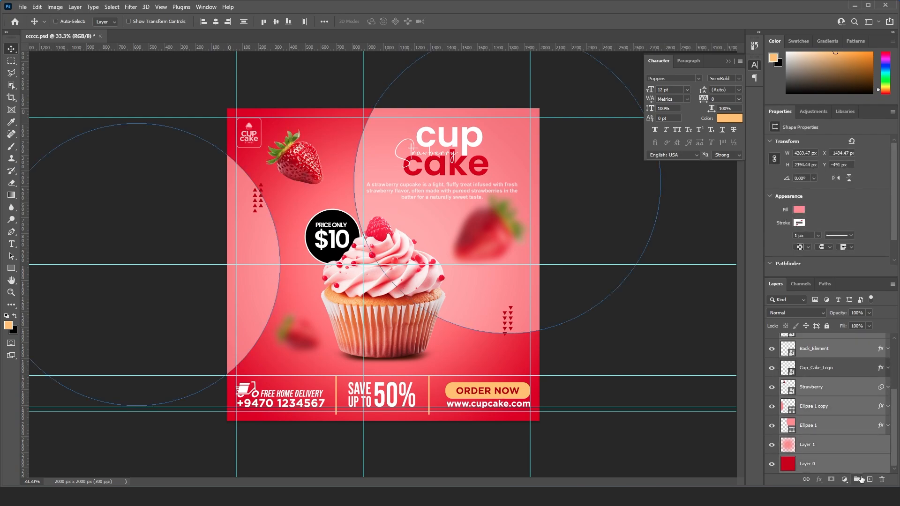
click(858, 480)
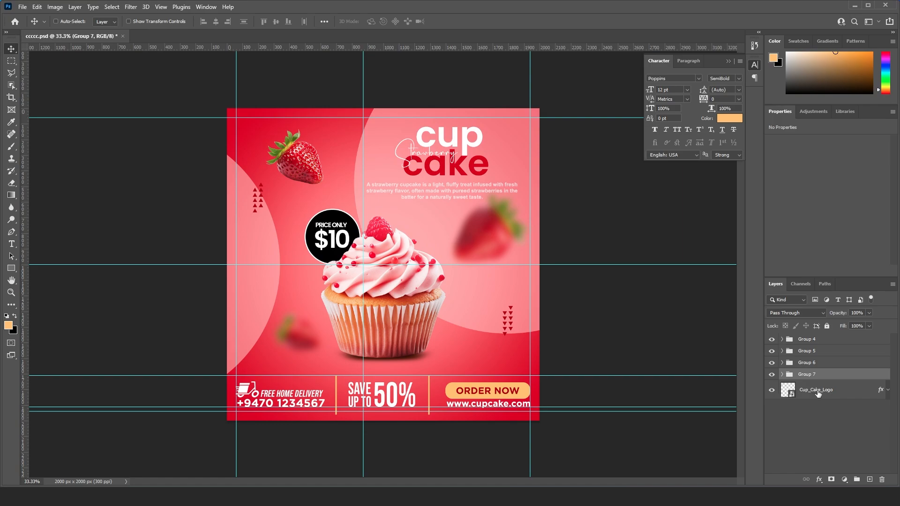
- Place the Cup_Cake_Logo layer above Group 7 in its own group, and save the document
mouse_move(813, 379)
mouse_down()
mouse_move(811, 398)
mouse_move(811, 377)
mouse_up()
click(807, 383)
click(857, 479)
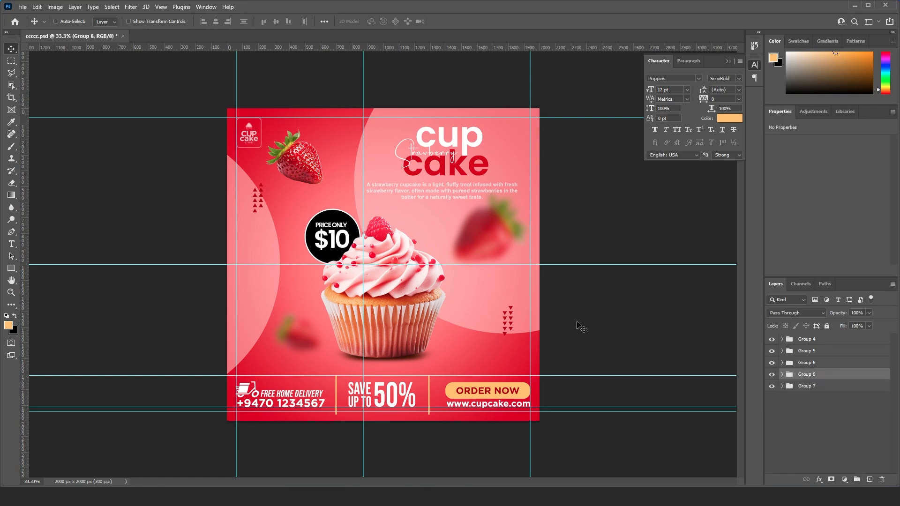
key(ctrl+s)
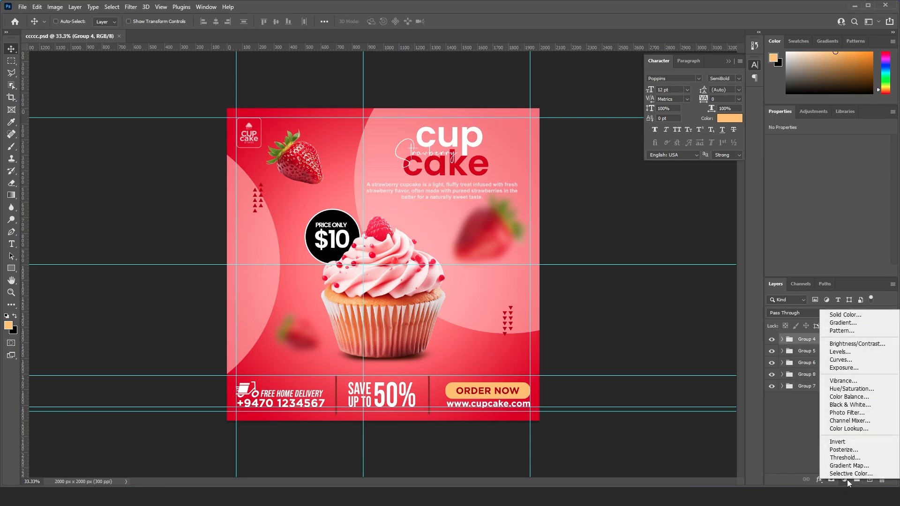
- Add a Hue/Saturation adjustment with hue +1 and saturation +13, and a Brightness/Contrast adjustment with brightness 13 and contrast 6
click(850, 388)
mouse_move(828, 180)
mouse_down()
mouse_move(839, 198)
mouse_move(829, 182)
mouse_up()
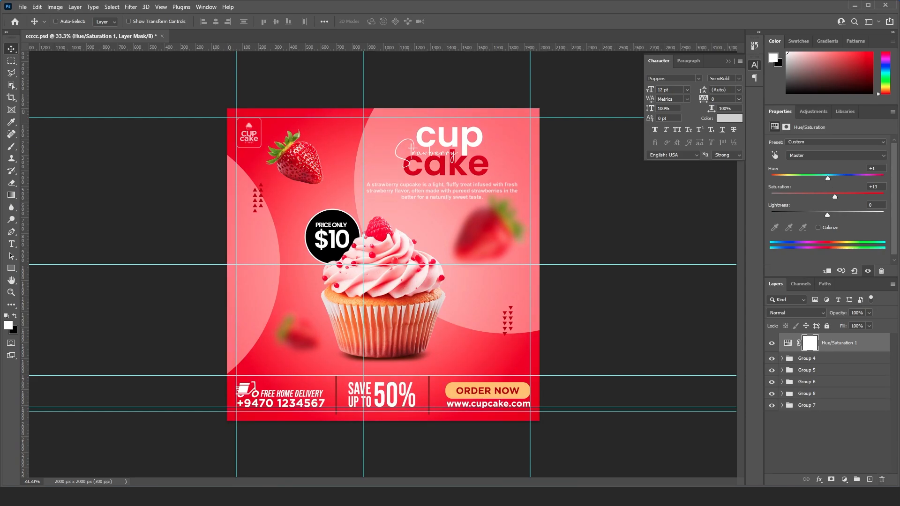
click(845, 480)
click(840, 346)
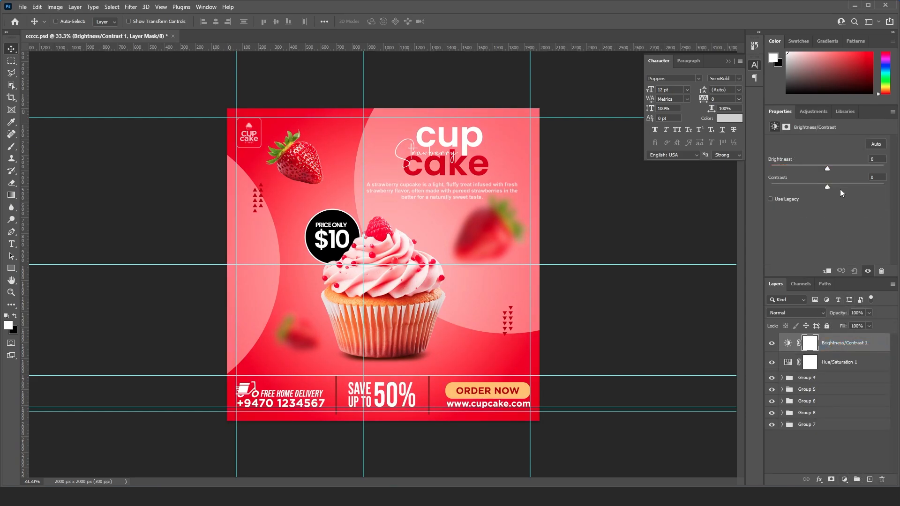
drag(829, 171, 842, 188)
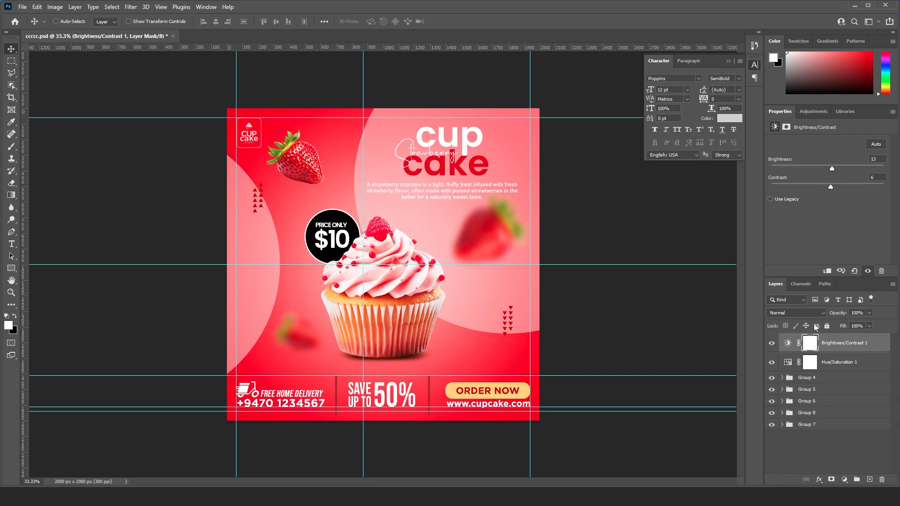
- Group the Hue/Saturation and Brightness/Contrast adjustment layers and name the group "Colour_Correct"
click(839, 362)
shift+click(840, 347)
key(ctrl+g)
double_click(812, 339)
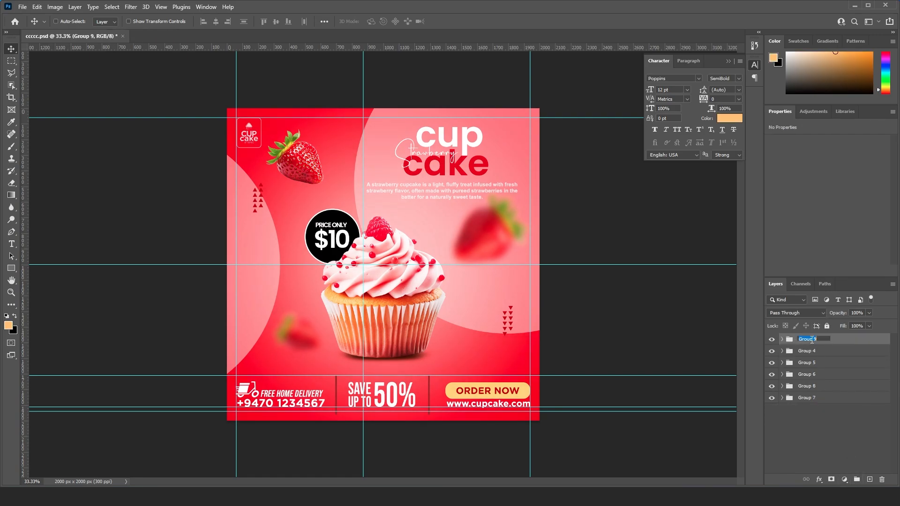
text(Colour_Correct)
key(Return)
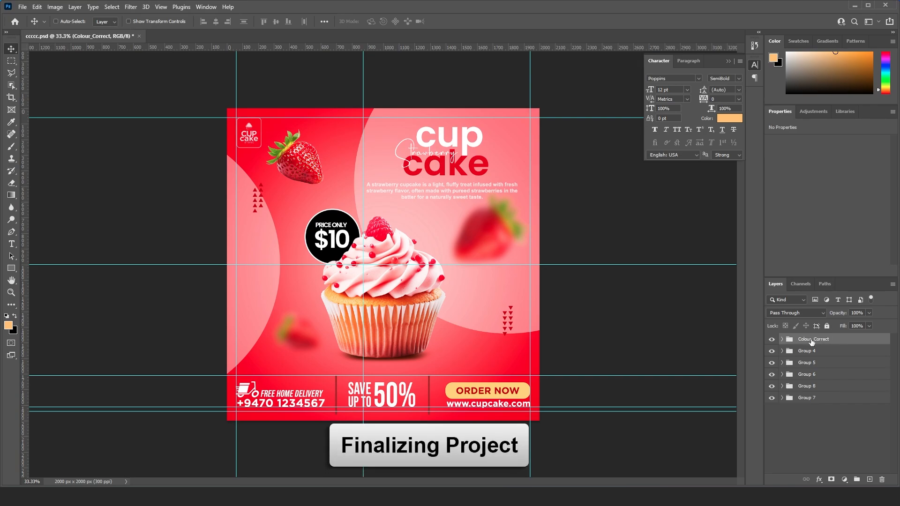
- Rename the footer group, Group 4, as "Down_Tags"
click(812, 352)
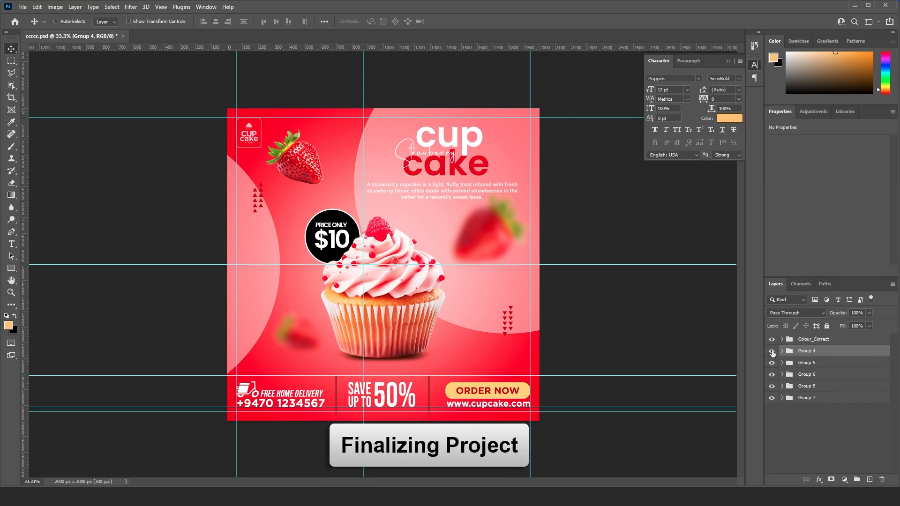
double_click(807, 351)
text(Down)
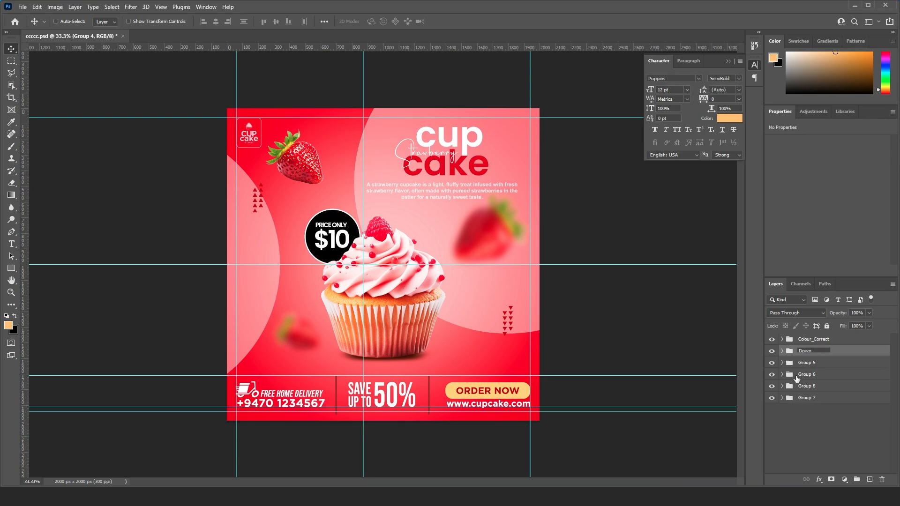
text(_Tags)
key(Return)
- Check what Group 5 contains by toggling its visibility, and rename it as "Cup_Cake"
click(771, 363)
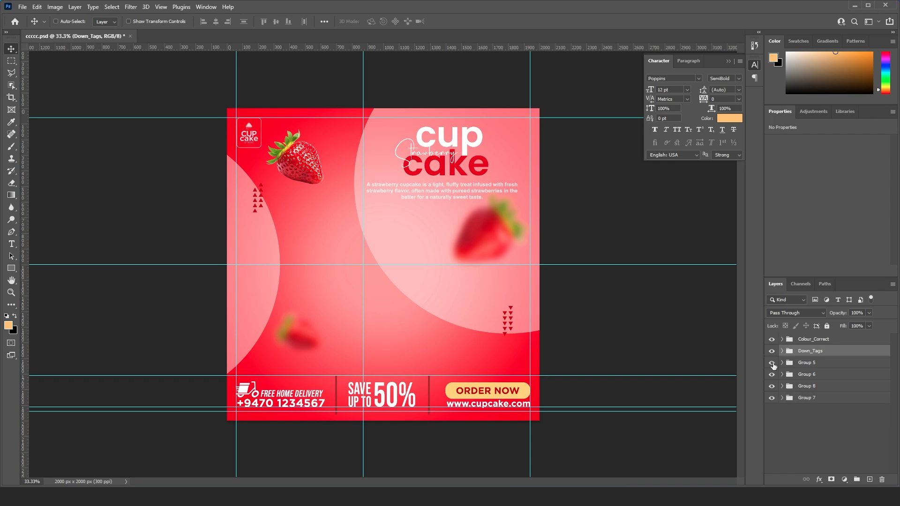
click(772, 364)
double_click(807, 364)
text(Cup)
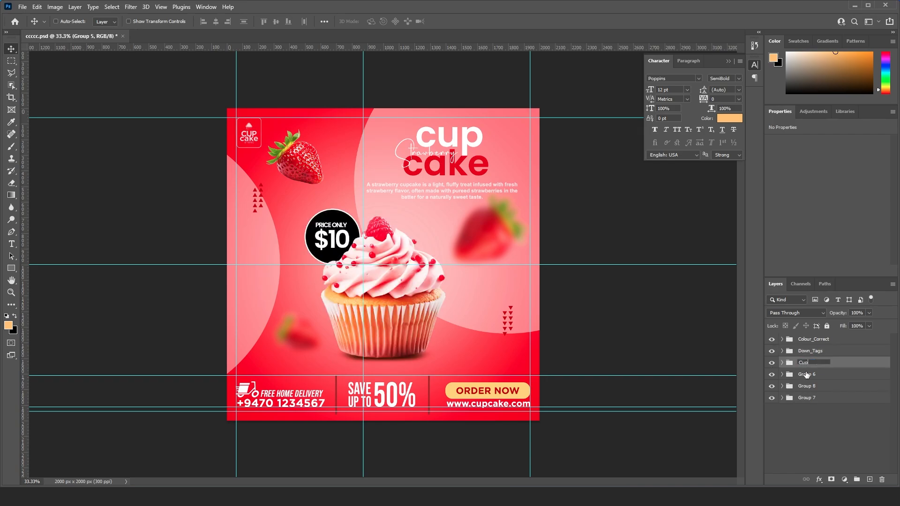
text(_Cake)
- Check Group 6's visibility and rename the headline group as "Main_Title"
click(806, 374)
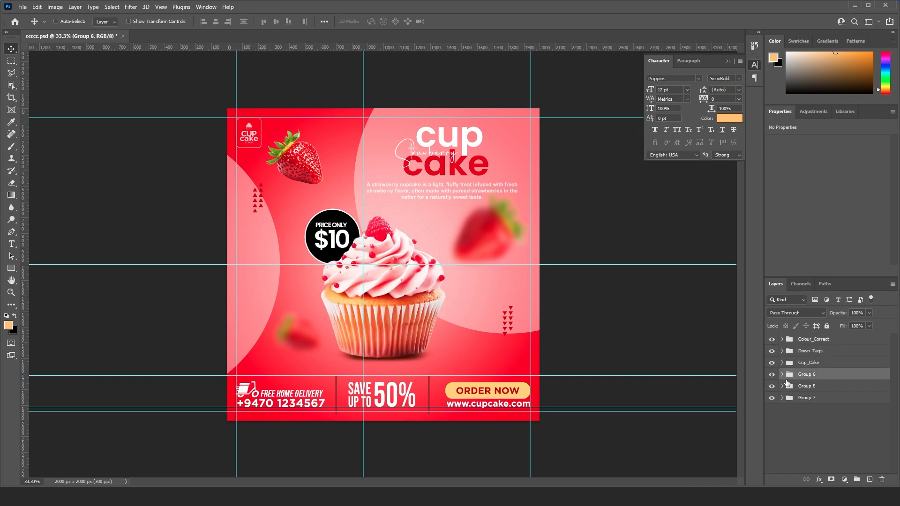
click(772, 374)
click(772, 375)
double_click(806, 374)
text(Main_Title)
key(Return)
- Check Group 8's visibility and rename the logo group as "Corporate_Logo"
click(807, 386)
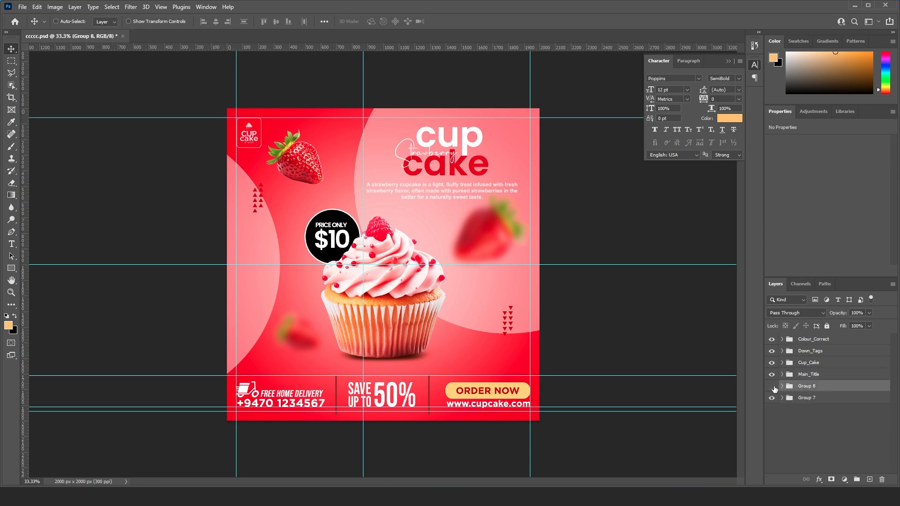
click(772, 387)
click(771, 386)
double_click(806, 386)
text(Corporate_Logo)
key(Return)
- Check Group 7's visibility and rename the group as "Background"
click(771, 399)
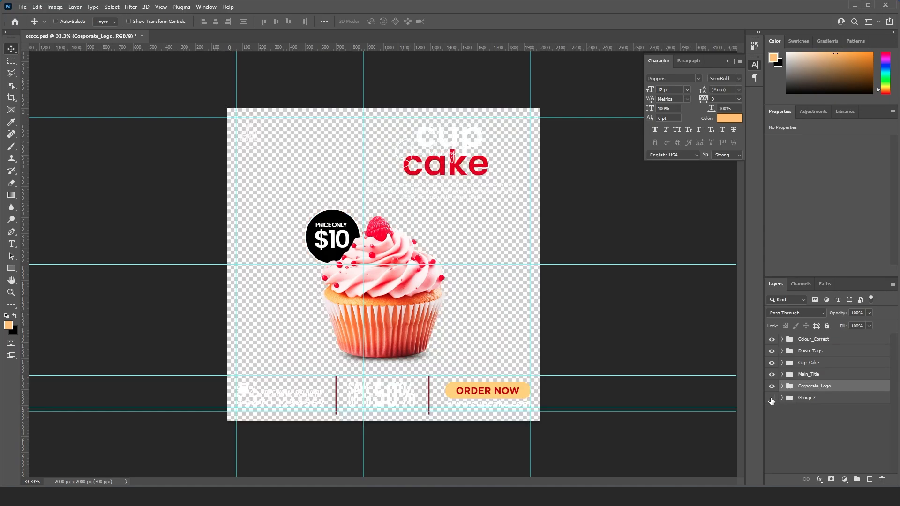
click(772, 398)
double_click(806, 397)
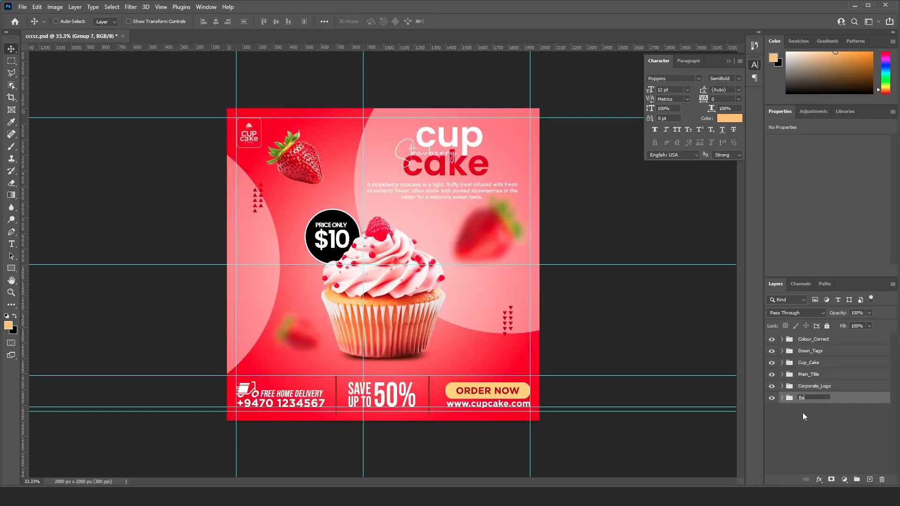
text(Background)
key(Return)
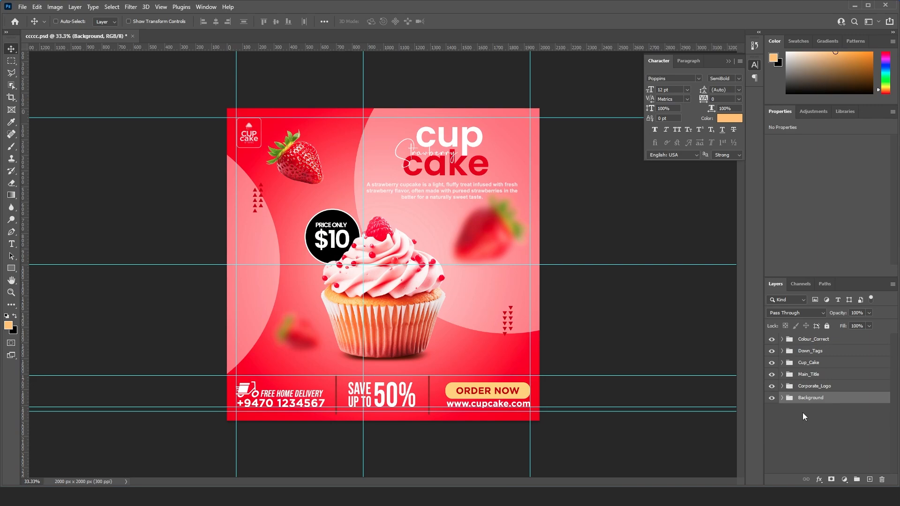
- Deselect all layers and hide the guides to view the finished flyer
click(814, 433)
key(ctrl+semicolon)
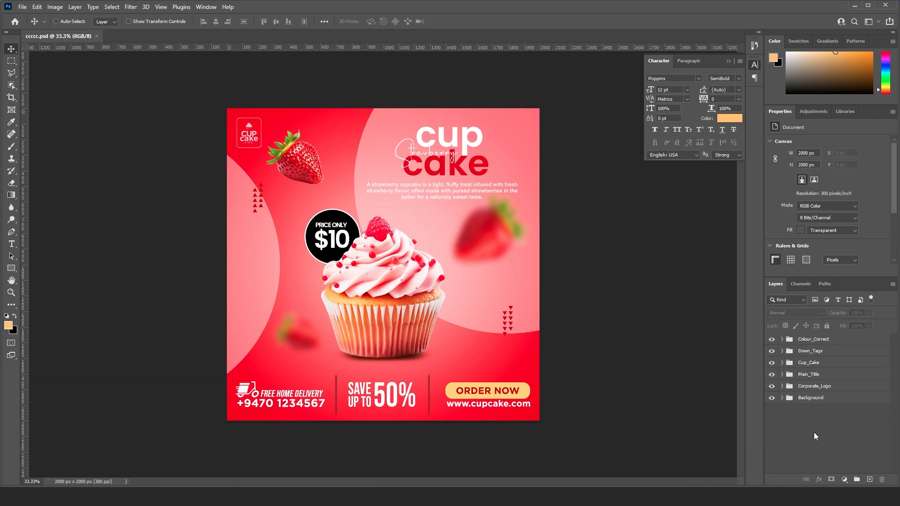